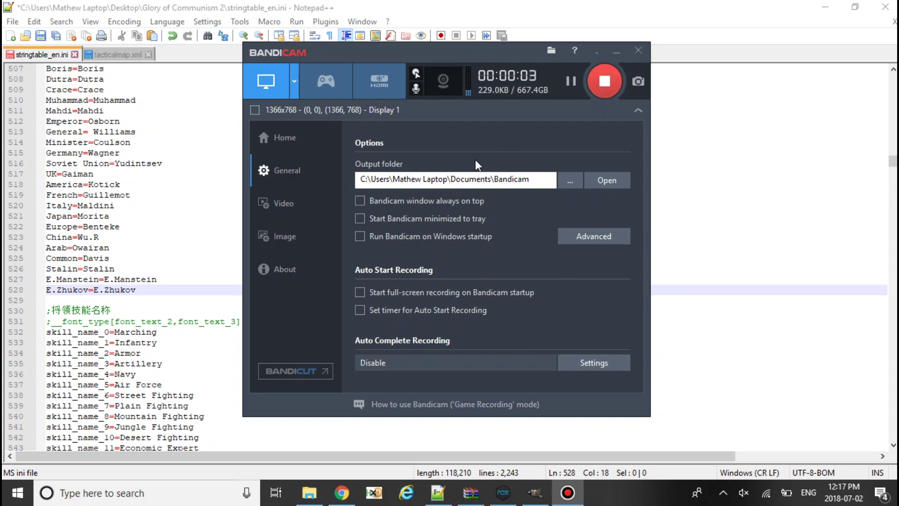
Hide Bandicam and save stringtable_en.ini, which now ends with E.Zhukov=E.Zhukov.
{"action": "left_click", "coordinate": [617, 52]}
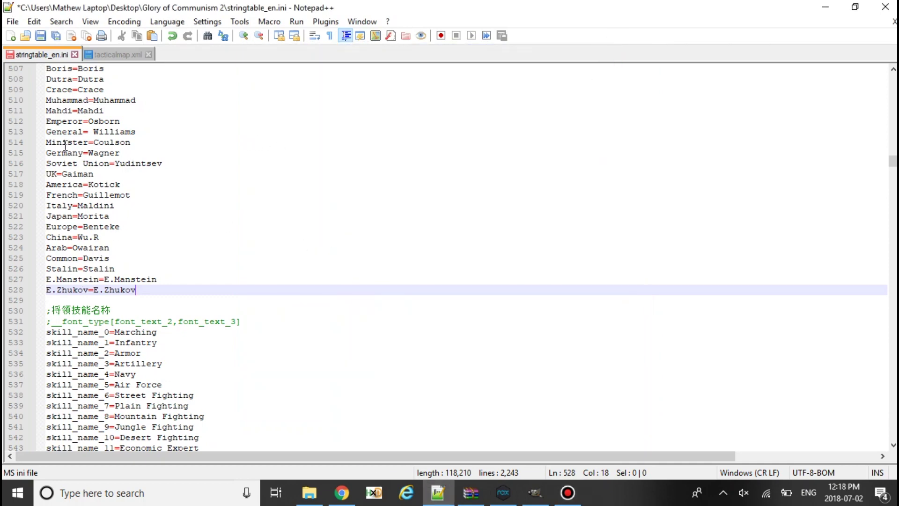
{"action": "left_click", "coordinate": [42, 37]}
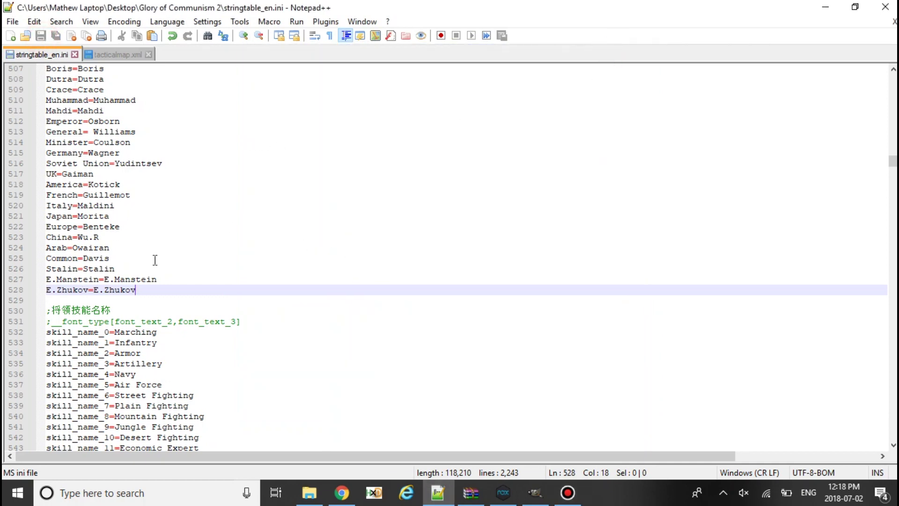
Minimize Notepad++ and NoxPlayer and restore the GIMP portrait window.
{"action": "left_click", "coordinate": [824, 5]}
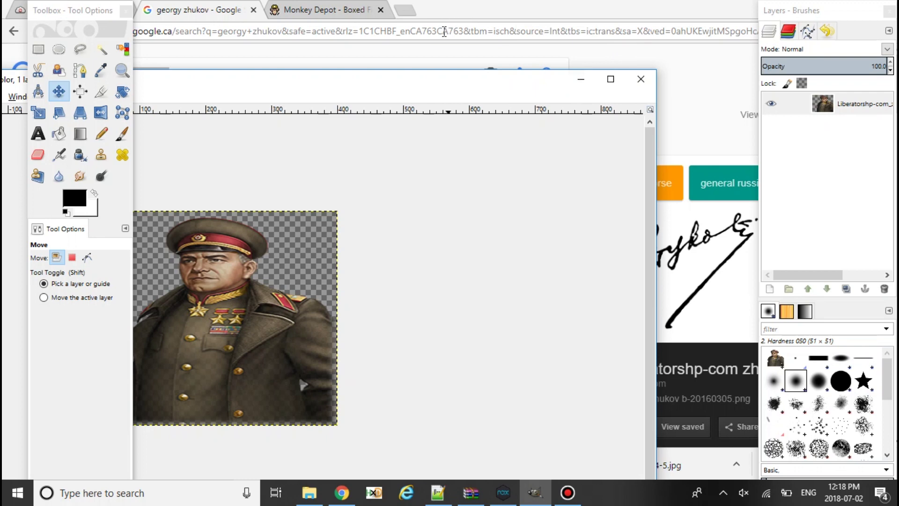
{"action": "left_click", "coordinate": [580, 78]}
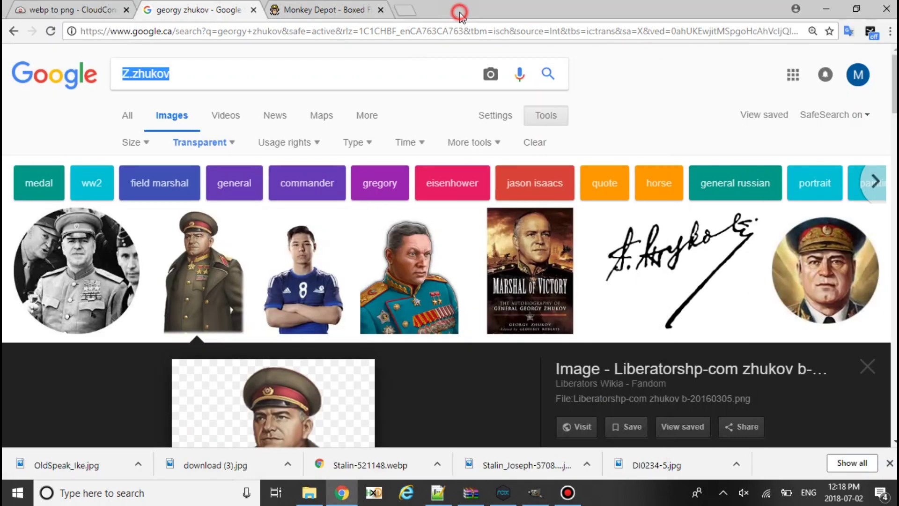
{"action": "left_click", "coordinate": [525, 493]}
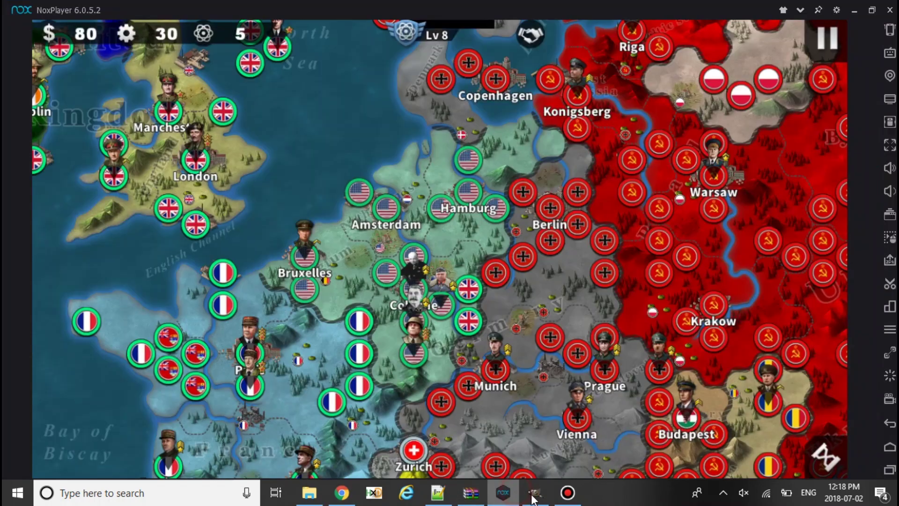
{"action": "left_click", "coordinate": [854, 10]}
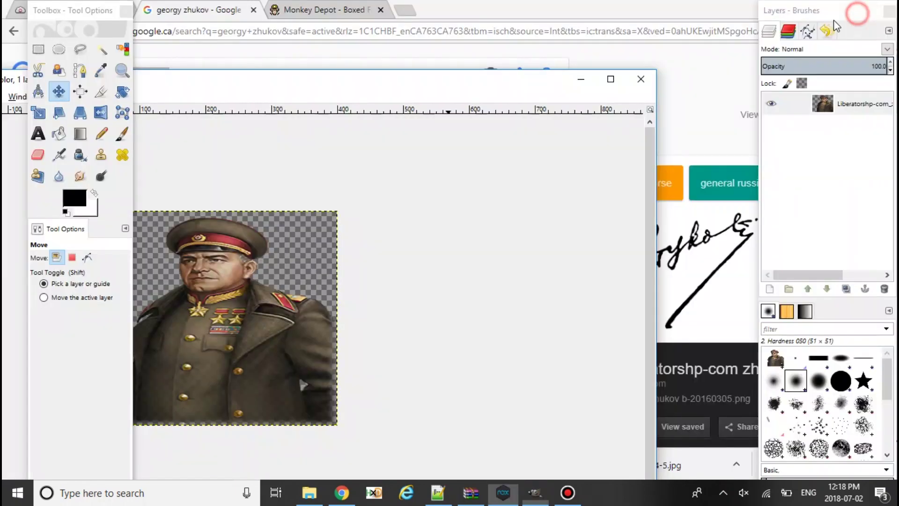
{"action": "left_click", "coordinate": [606, 81]}
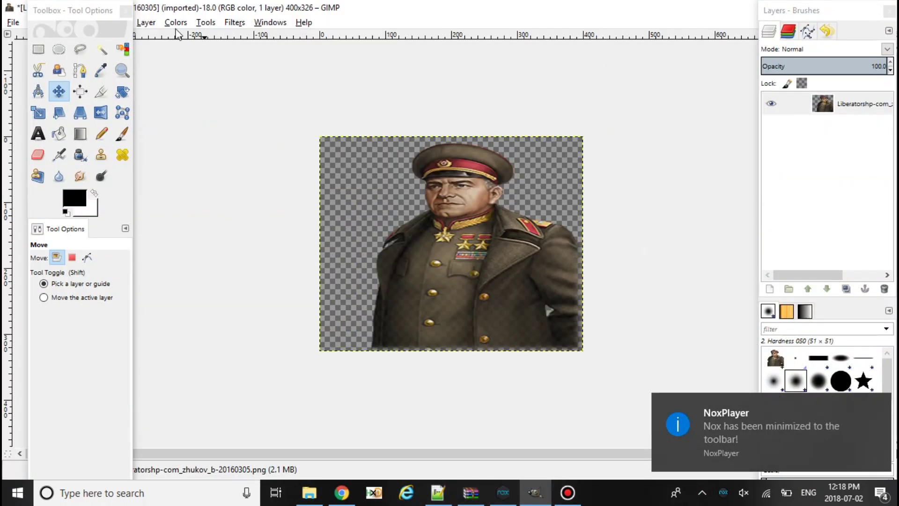
Open Image > Scale Image for the 400×326 Zhukov portrait.
{"action": "left_click", "coordinate": [85, 20]}
{"action": "left_click", "coordinate": [116, 22]}
{"action": "left_click", "coordinate": [168, 141]}
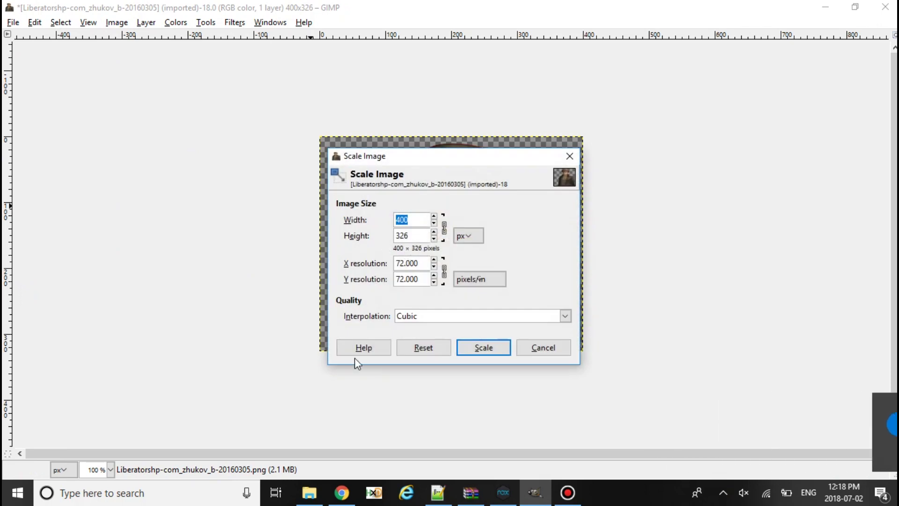
Return to Glory of Communism in Nox and quit the session to the main menu.
{"action": "left_click", "coordinate": [503, 492]}
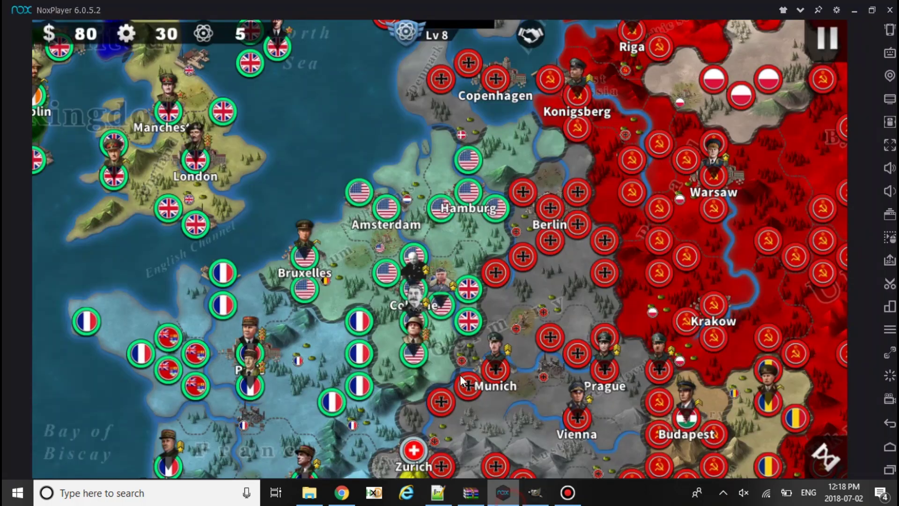
{"action": "left_click", "coordinate": [889, 470]}
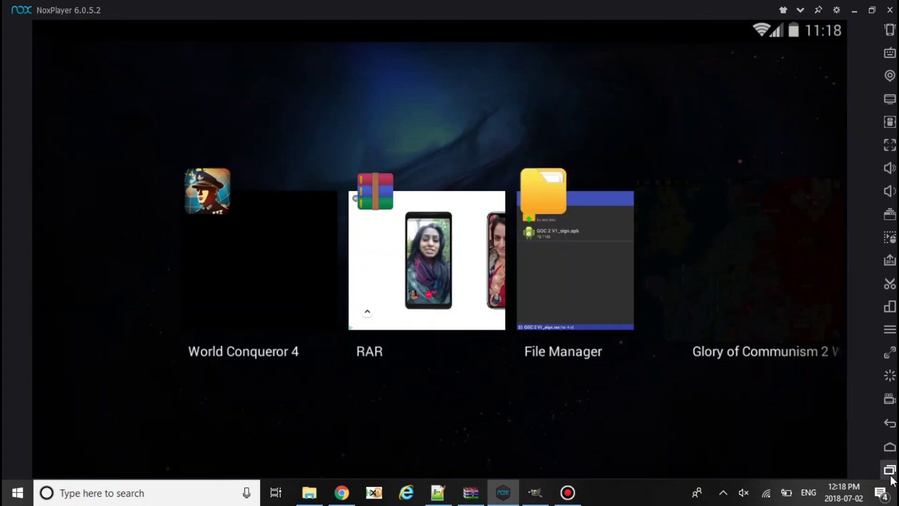
{"action": "left_click", "coordinate": [808, 279]}
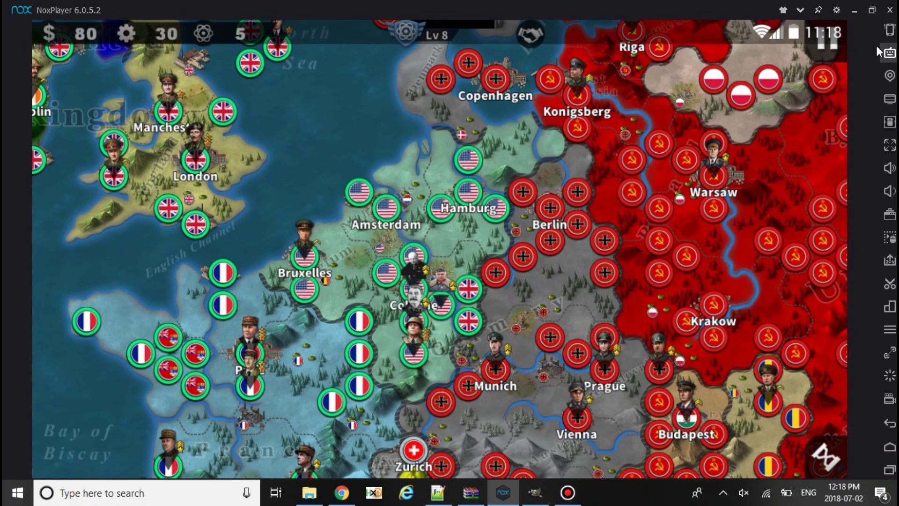
{"action": "left_click", "coordinate": [828, 41]}
{"action": "left_click", "coordinate": [605, 277]}
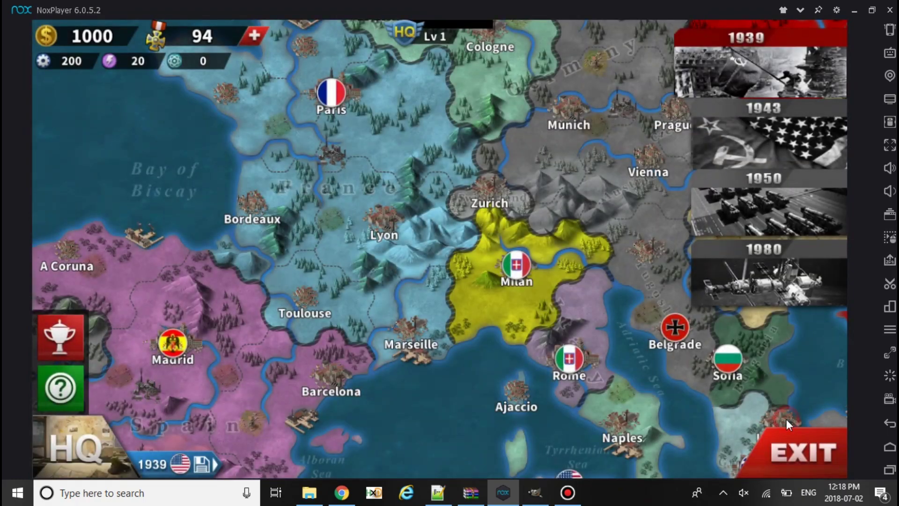
{"action": "left_click", "coordinate": [788, 443]}
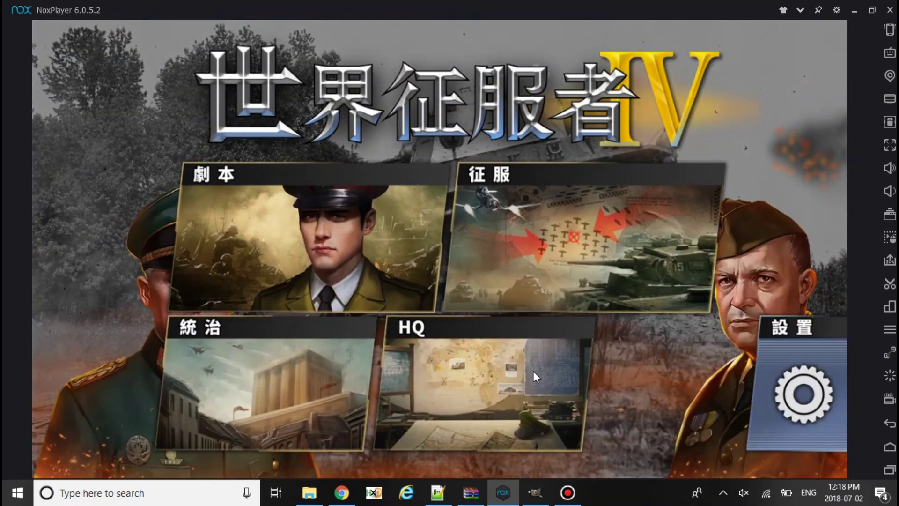
Open the HQ generals screen and view Stalin's and Eisenhower's info.
{"action": "left_click", "coordinate": [533, 371]}
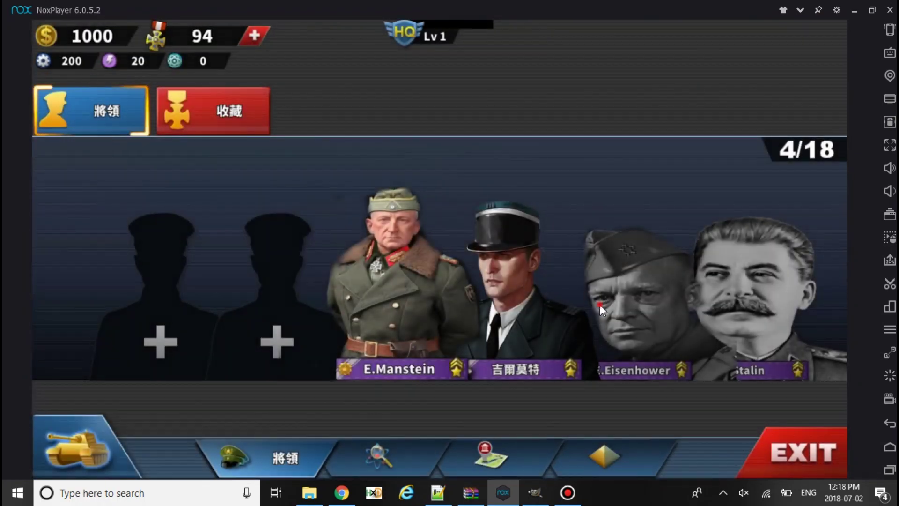
{"action": "left_click_drag", "start_coordinate": [600, 304], "coordinate": [364, 324]}
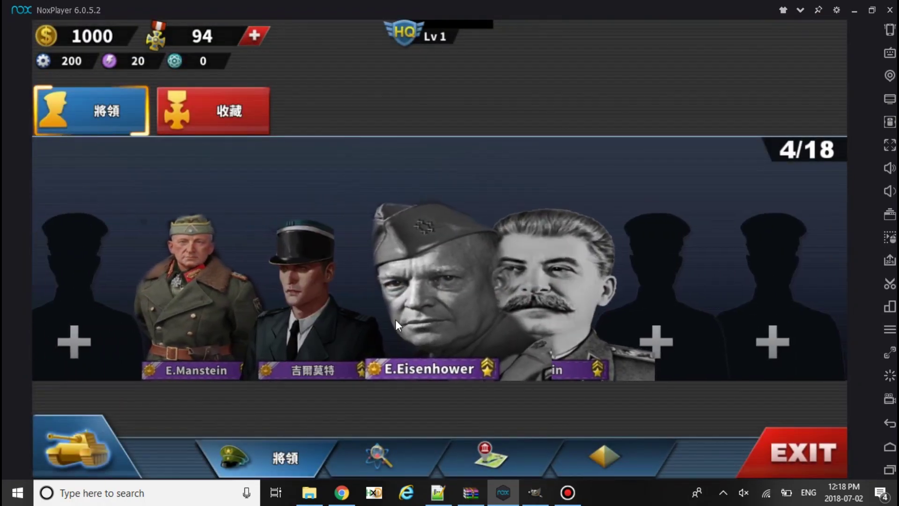
{"action": "left_click", "coordinate": [409, 296]}
{"action": "key", "text": "Escape"}
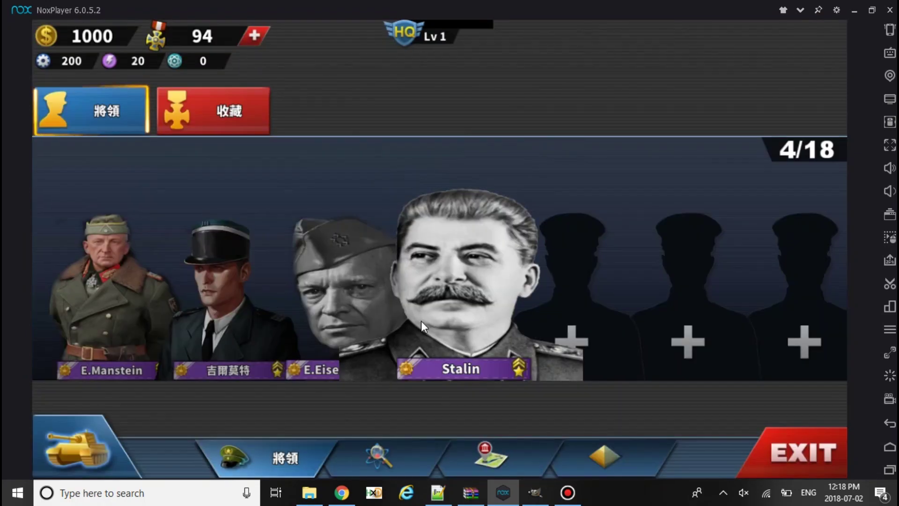
{"action": "mouse_move", "coordinate": [420, 320]}
{"action": "left_mouse_down"}
{"action": "mouse_move", "coordinate": [547, 299]}
{"action": "mouse_move", "coordinate": [484, 306]}
{"action": "left_mouse_up"}
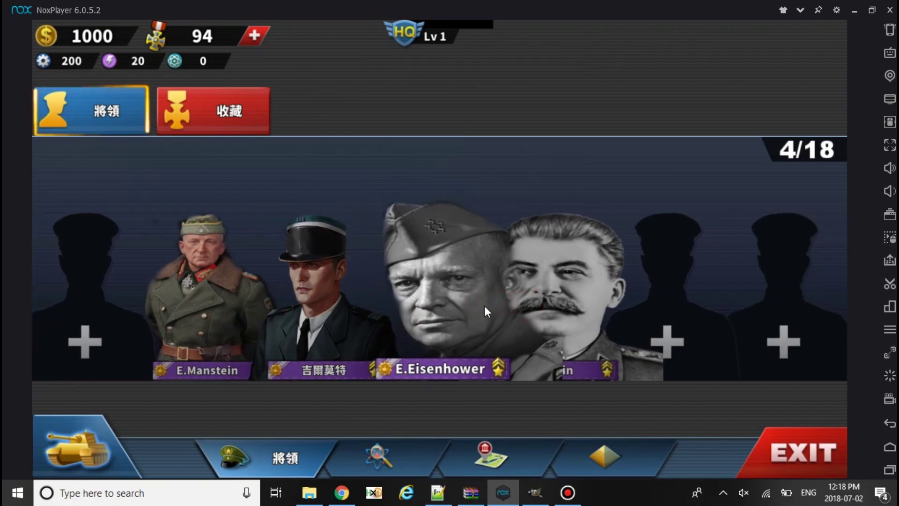
{"action": "left_click", "coordinate": [485, 306]}
{"action": "key", "text": "Escape"}
Check Manstein's general info, then minimize the emulator.
{"action": "left_click_drag", "start_coordinate": [257, 311], "coordinate": [405, 306]}
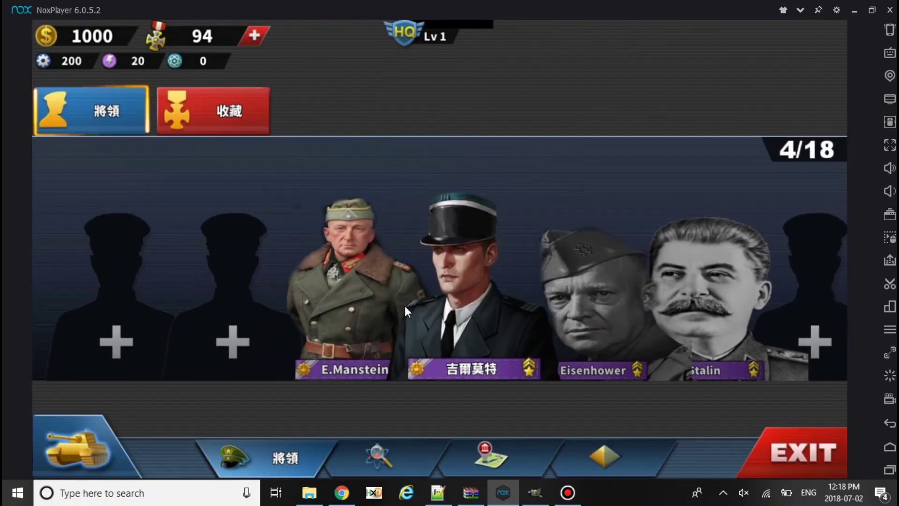
{"action": "left_click", "coordinate": [405, 306]}
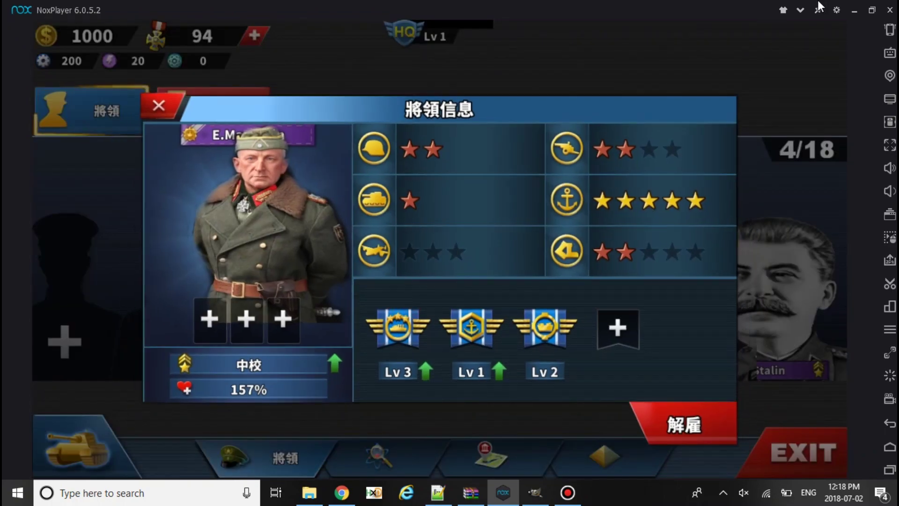
{"action": "key", "text": "Escape"}
{"action": "left_click", "coordinate": [855, 11]}
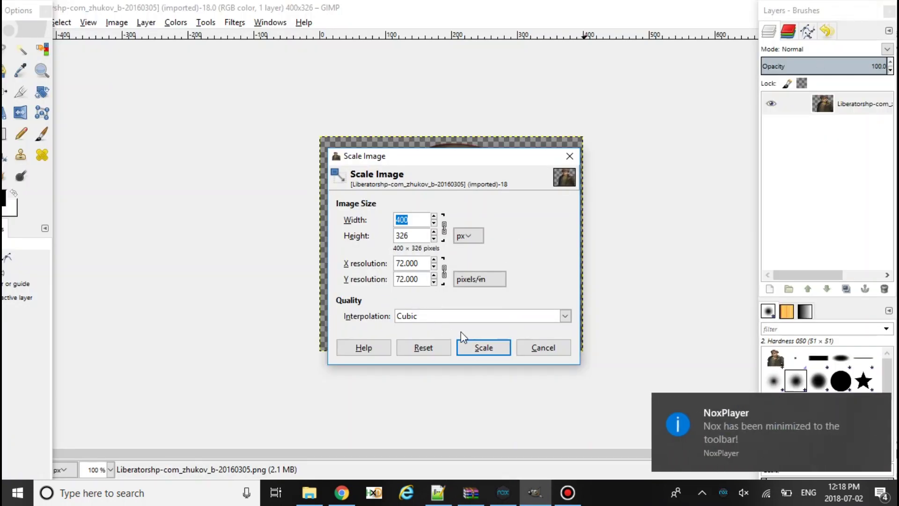
Apply the portrait scaling and browse Export As to Glory of Communism 2 > Generals.
{"action": "left_click", "coordinate": [484, 347]}
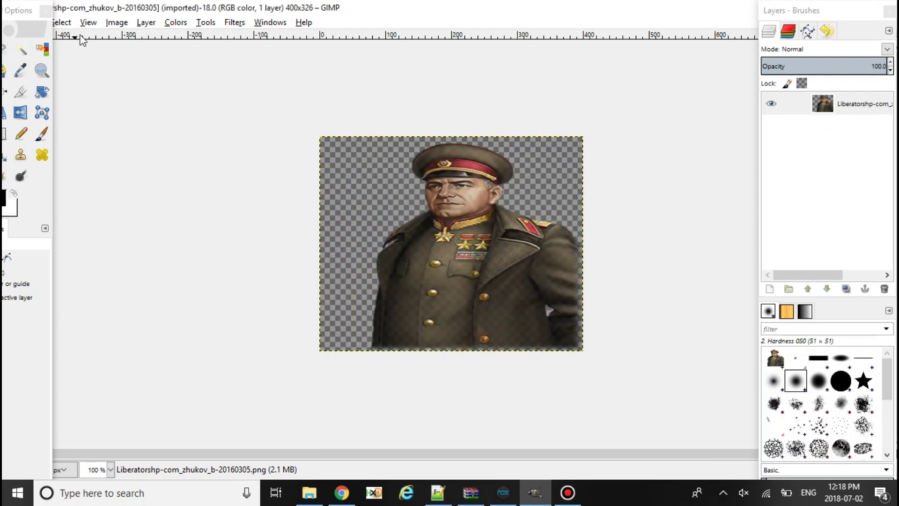
{"action": "left_click_drag", "start_coordinate": [19, 13], "coordinate": [42, 29]}
{"action": "left_click", "coordinate": [14, 22]}
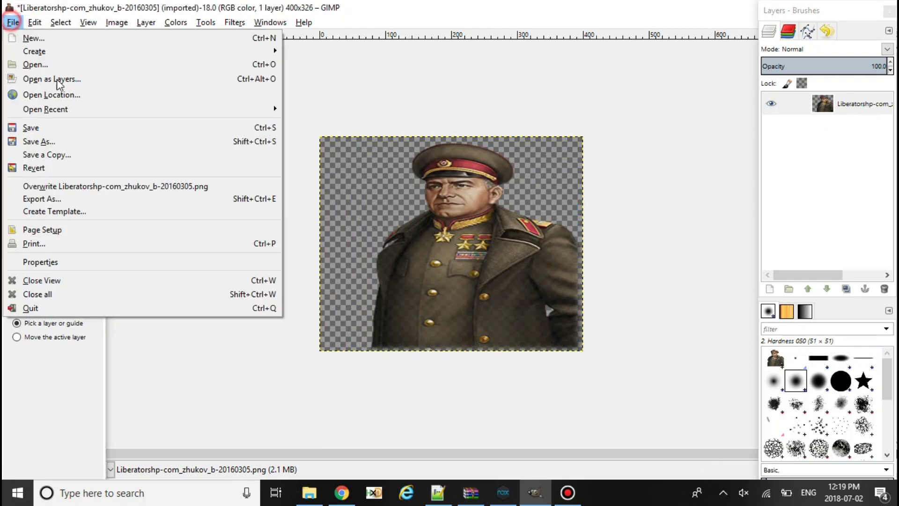
{"action": "left_click", "coordinate": [42, 201]}
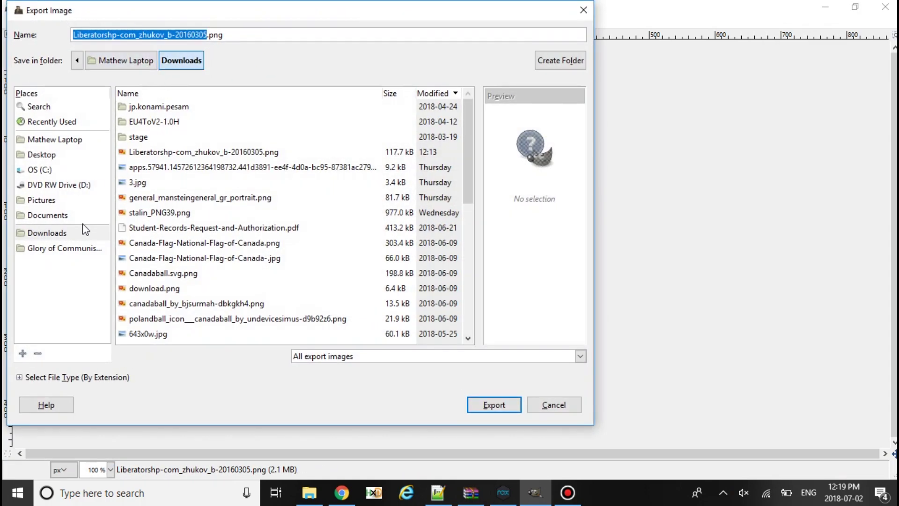
{"action": "left_click", "coordinate": [84, 249]}
{"action": "double_click", "coordinate": [144, 107]}
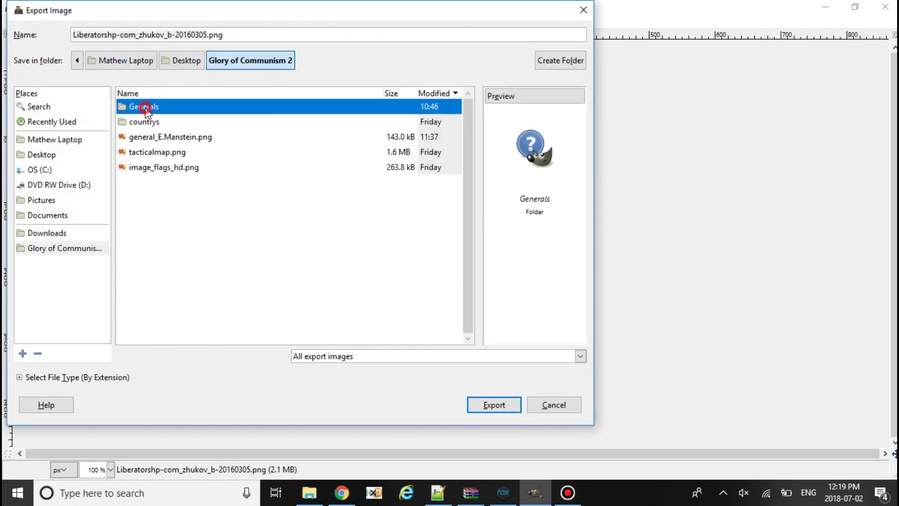
Export the portrait as general_E.Zhukov.png, replacing the existing file.
{"action": "left_click", "coordinate": [174, 107]}
{"action": "left_click", "coordinate": [152, 36]}
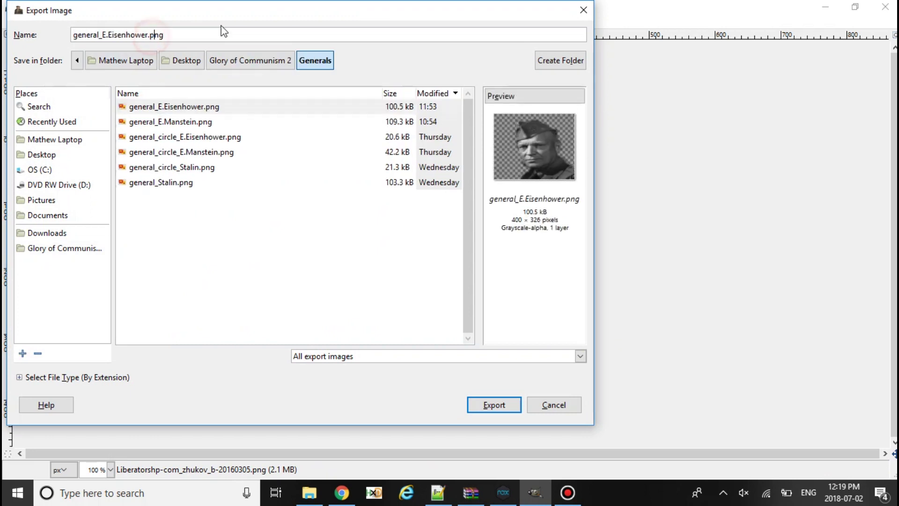
{"action": "key", "text": "BackSpace"}
{"action": "key", "text": "BackSpace"}
{"action": "key", "text": "BackSpace"}
{"action": "type", "text": "Zhukov"}
{"action": "left_click", "coordinate": [494, 405]}
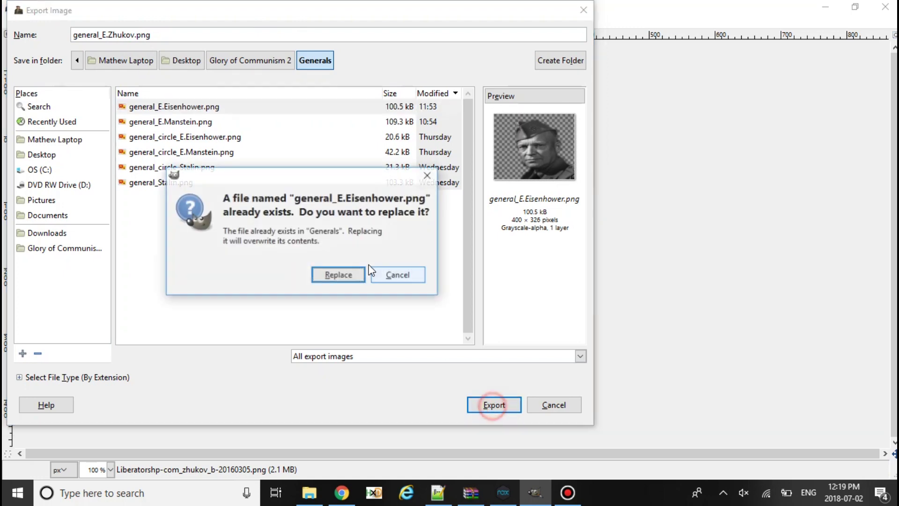
{"action": "left_click", "coordinate": [332, 276]}
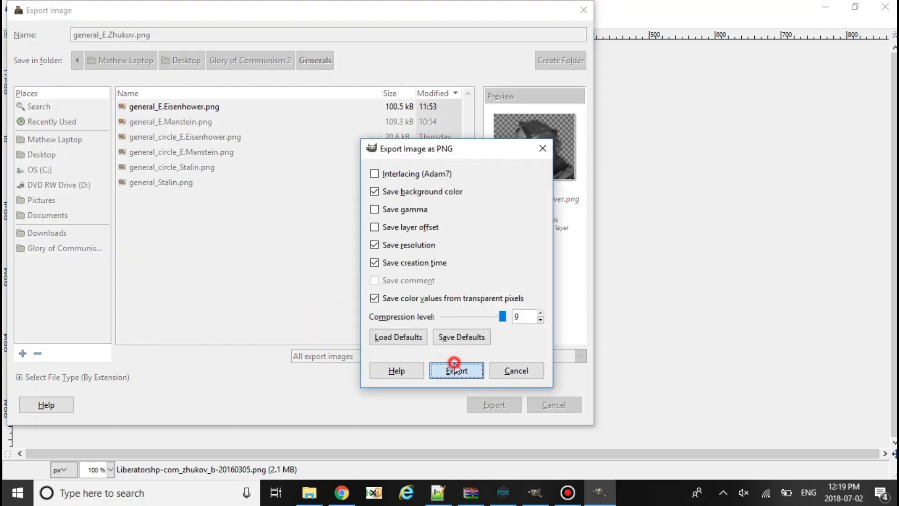
{"action": "left_click", "coordinate": [457, 371]}
{"action": "left_click", "coordinate": [308, 493]}
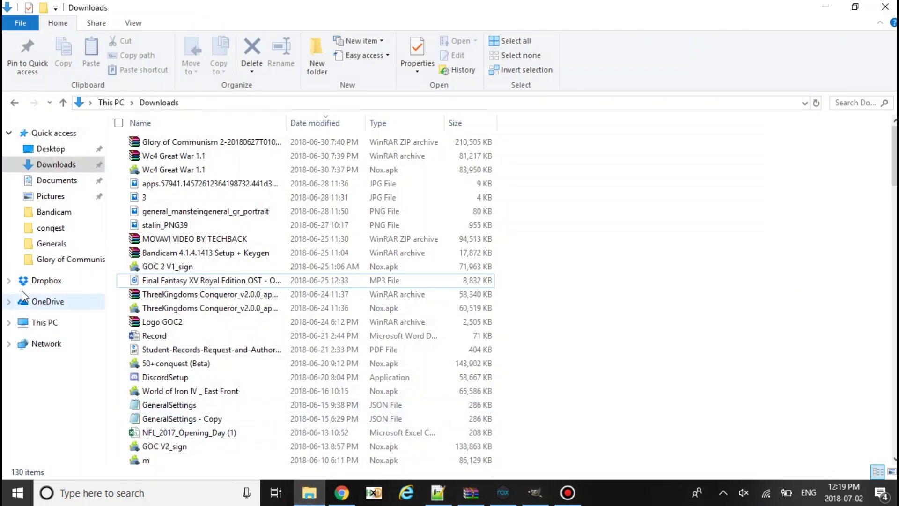
{"action": "left_click", "coordinate": [71, 260]}
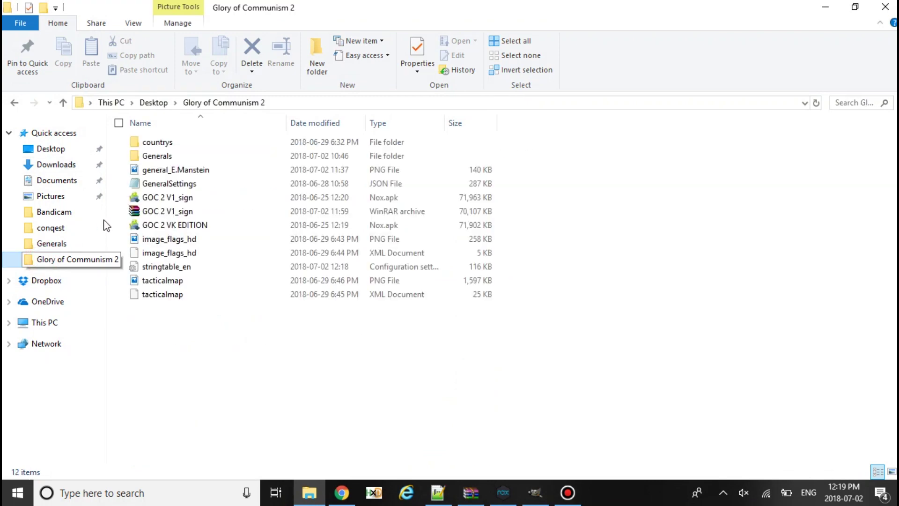
{"action": "double_click", "coordinate": [157, 155]}
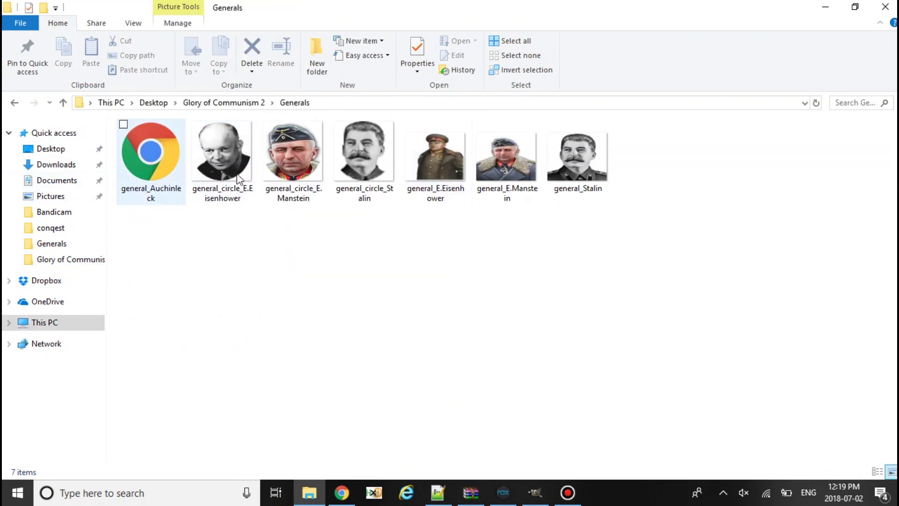
{"action": "double_click", "coordinate": [435, 169]}
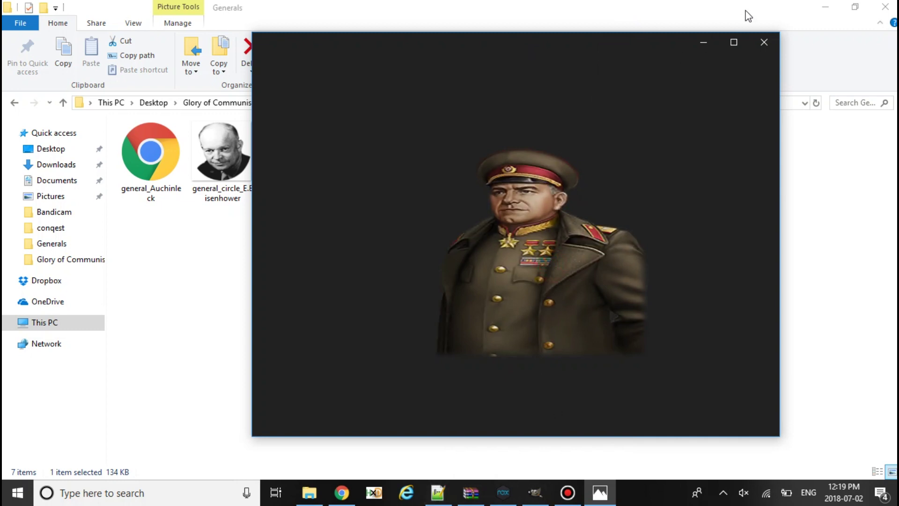
{"action": "mouse_move", "coordinate": [516, 246]}
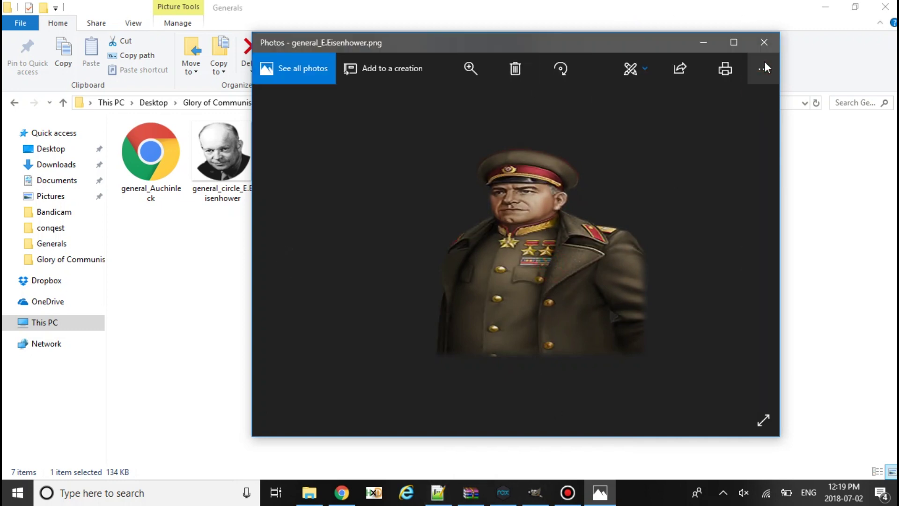
{"action": "double_click", "coordinate": [555, 253]}
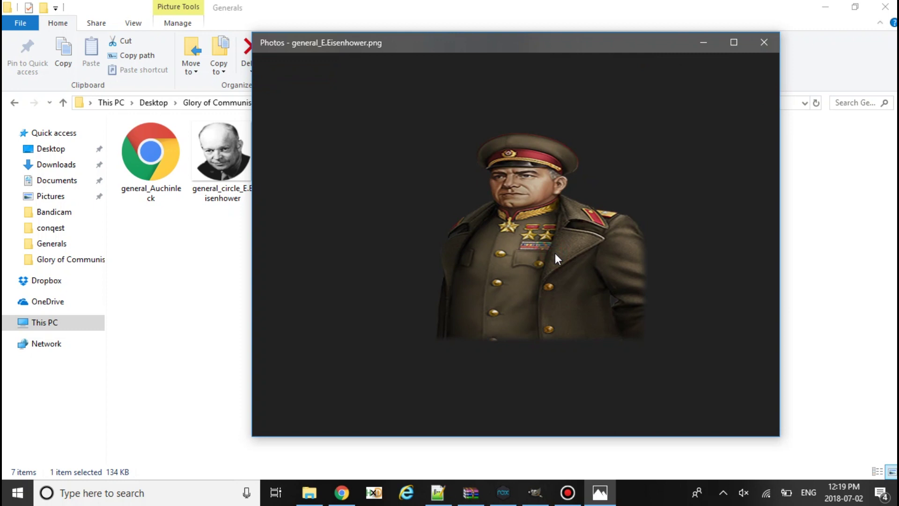
{"action": "right_click", "coordinate": [555, 253]}
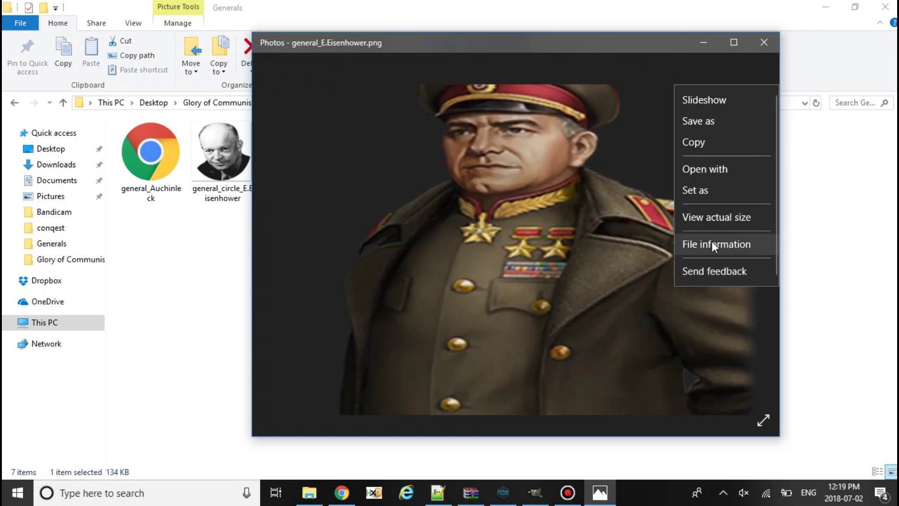
{"action": "left_click", "coordinate": [711, 241]}
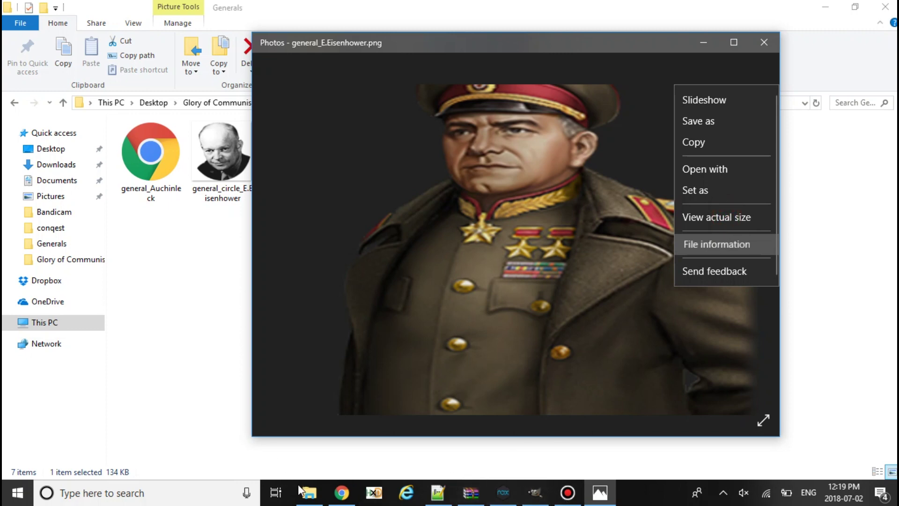
{"action": "left_click", "coordinate": [308, 492]}
{"action": "mouse_move", "coordinate": [502, 492]}
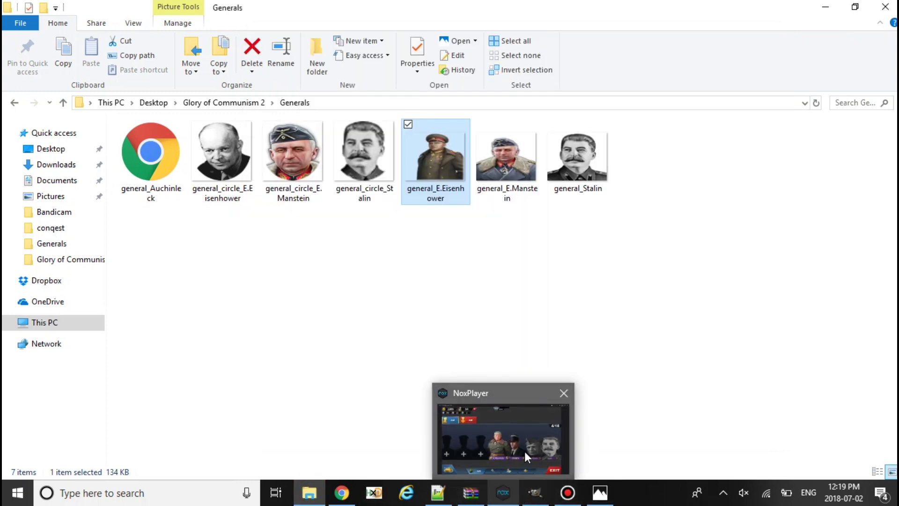
Copy an elliptical selection of Zhukov's head and paste it as a new image.
{"action": "left_click", "coordinate": [535, 491]}
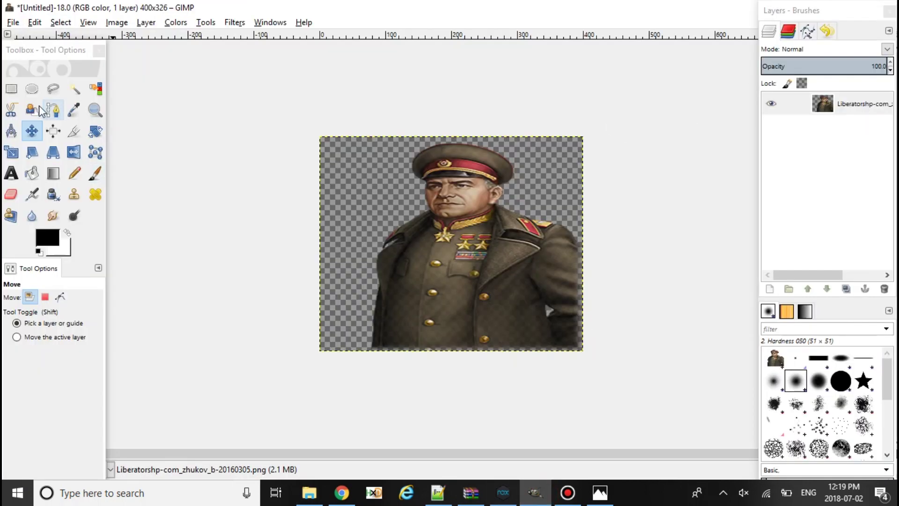
{"action": "left_click", "coordinate": [31, 88]}
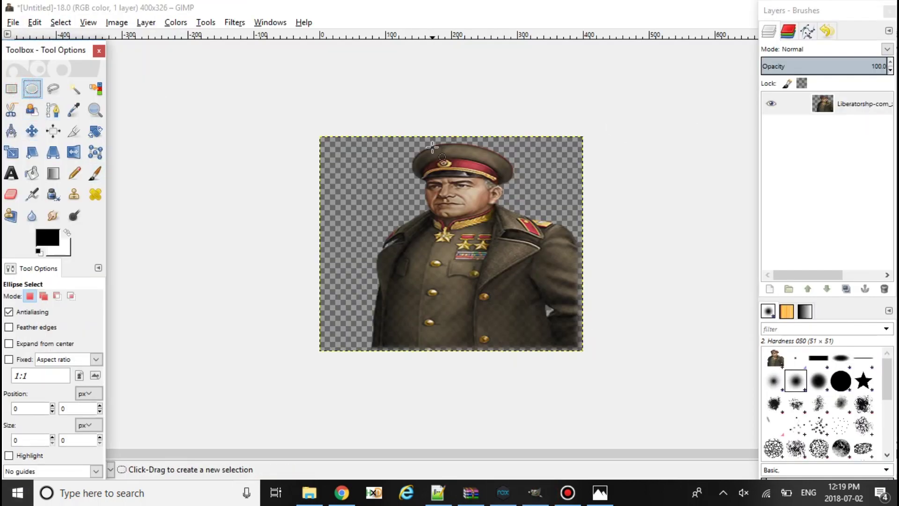
{"action": "left_click_drag", "start_coordinate": [523, 137], "coordinate": [403, 238]}
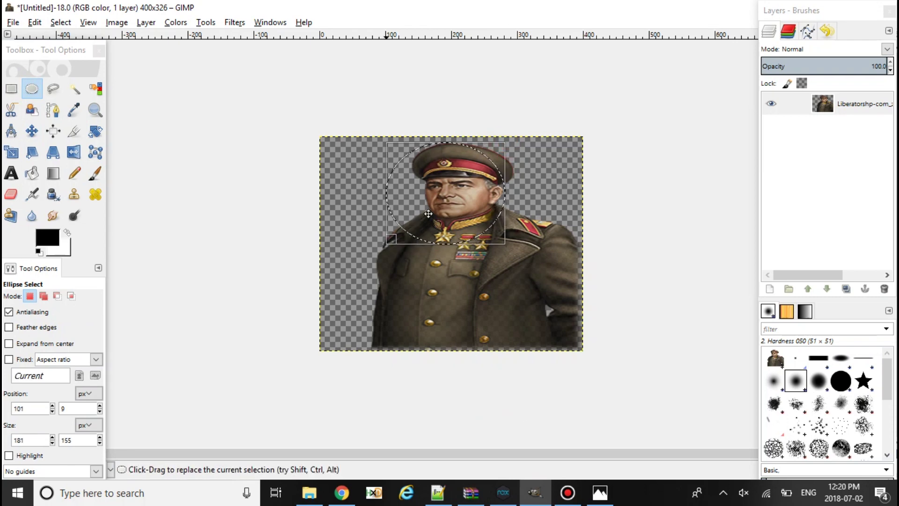
{"action": "left_click_drag", "start_coordinate": [450, 203], "coordinate": [447, 204]}
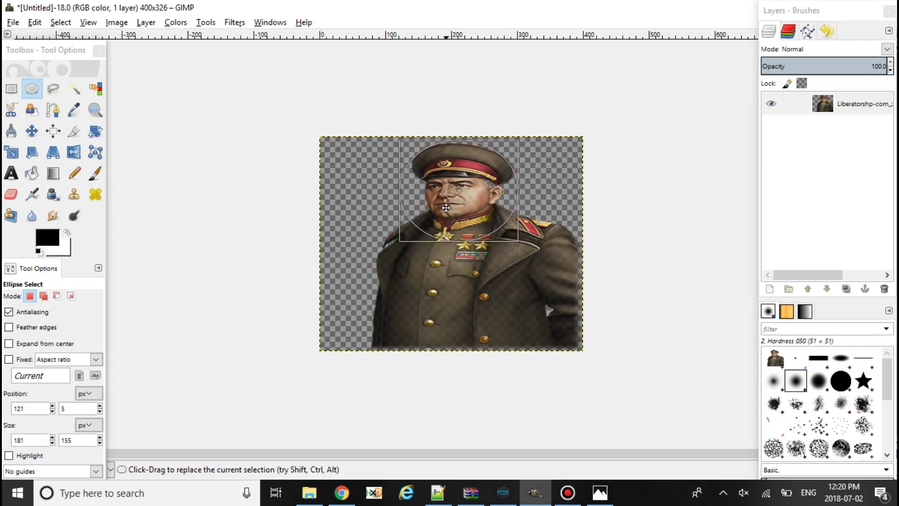
{"action": "key", "text": "ctrl+c"}
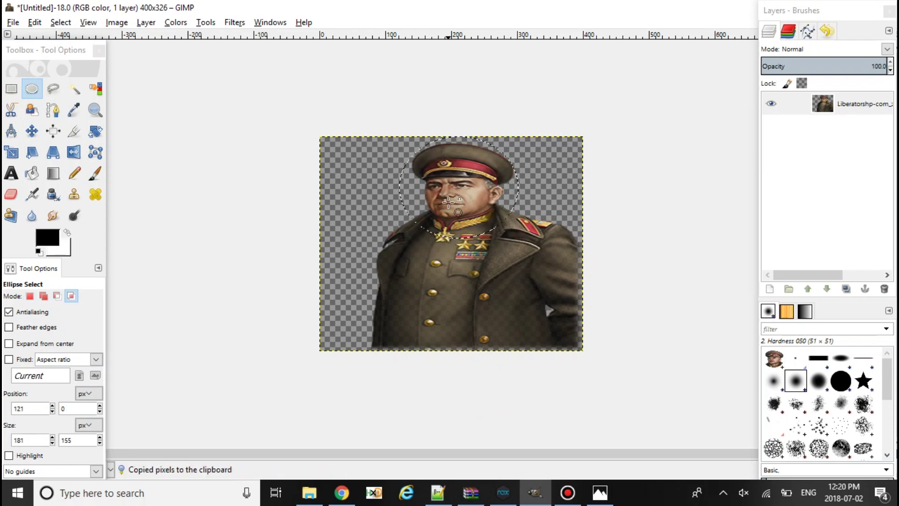
{"action": "key", "text": "ctrl+shift+v"}
Scale the pasted head image down to 175×150 pixels.
{"action": "left_click", "coordinate": [294, 27]}
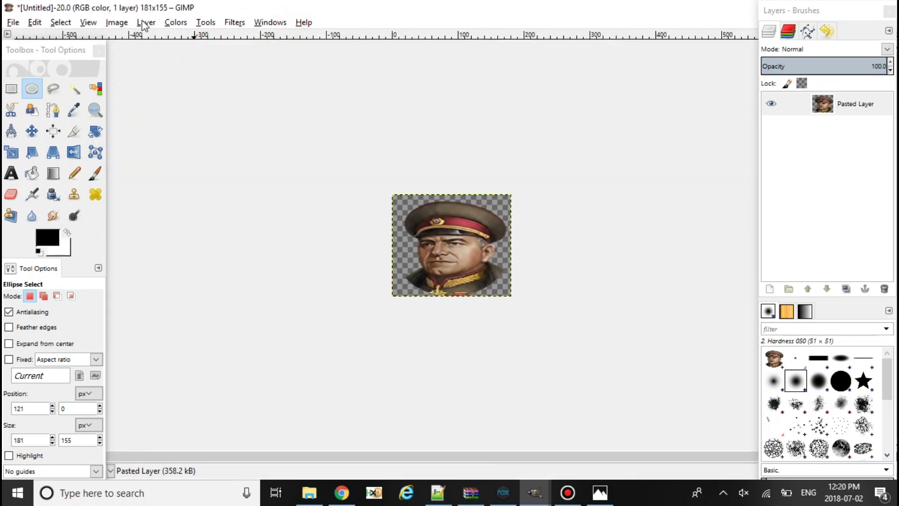
{"action": "left_click", "coordinate": [116, 21]}
{"action": "left_click", "coordinate": [151, 140]}
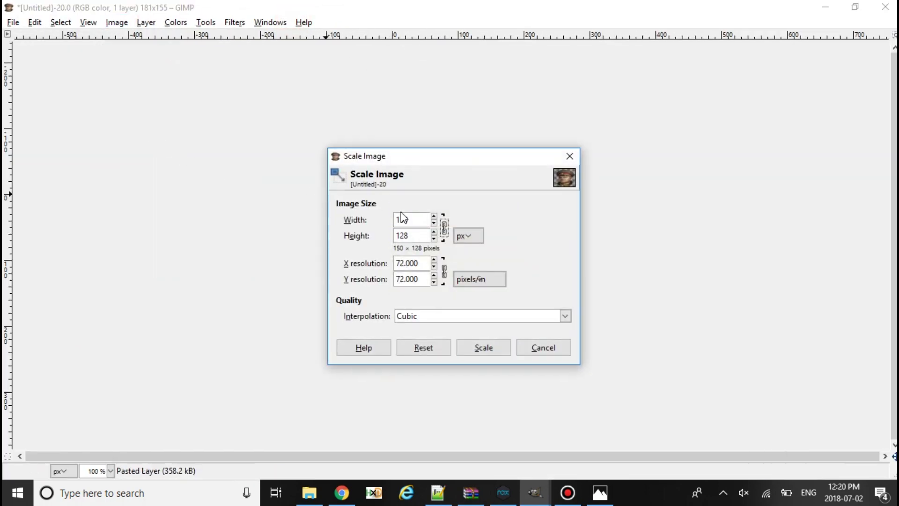
{"action": "left_click", "coordinate": [426, 234]}
{"action": "type", "text": "150"}
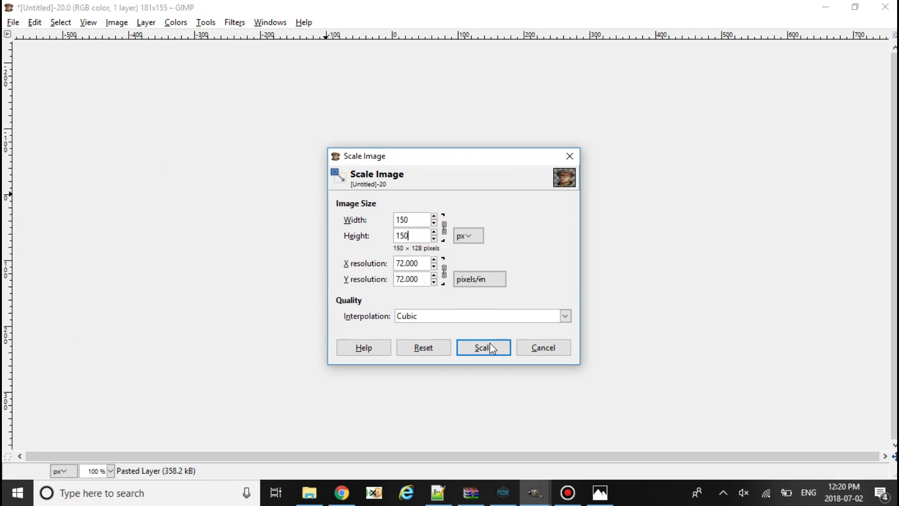
{"action": "left_click", "coordinate": [490, 347]}
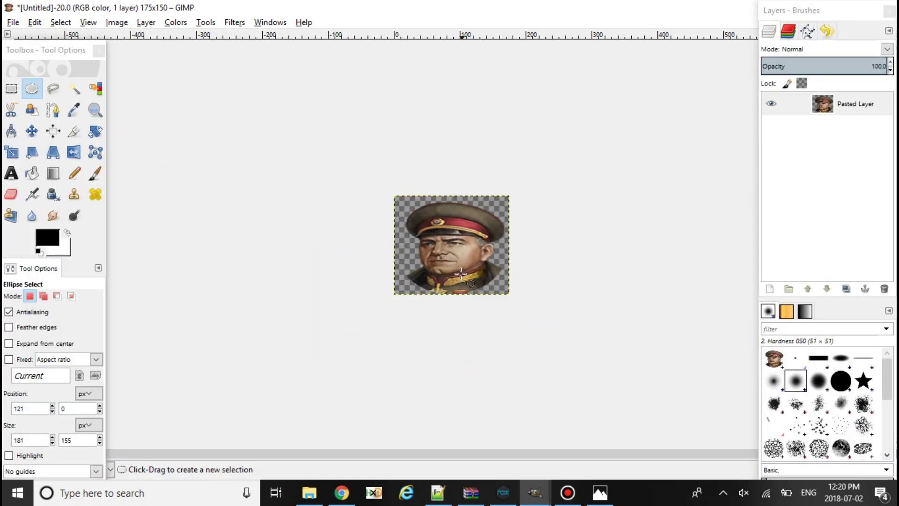
Begin exporting the head image and copy the name E.Zhukov from string table line 528.
{"action": "left_click", "coordinate": [13, 22]}
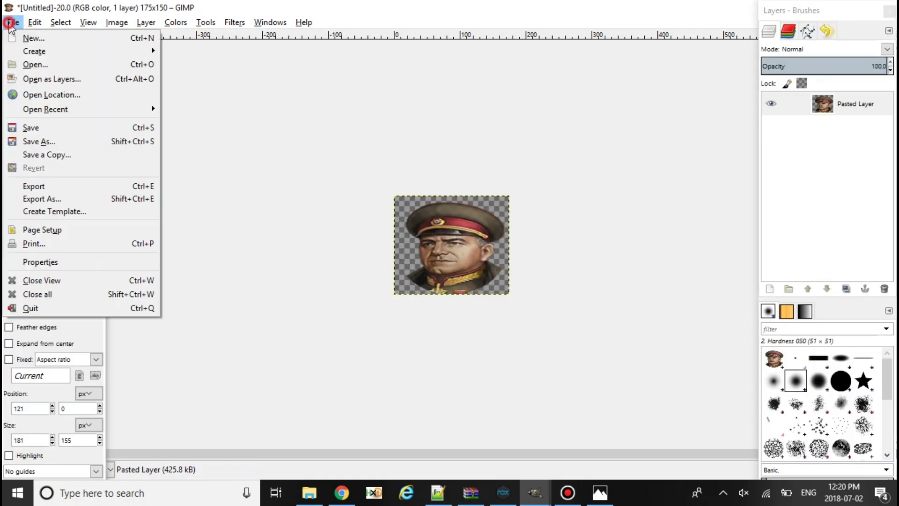
{"action": "left_click", "coordinate": [41, 199]}
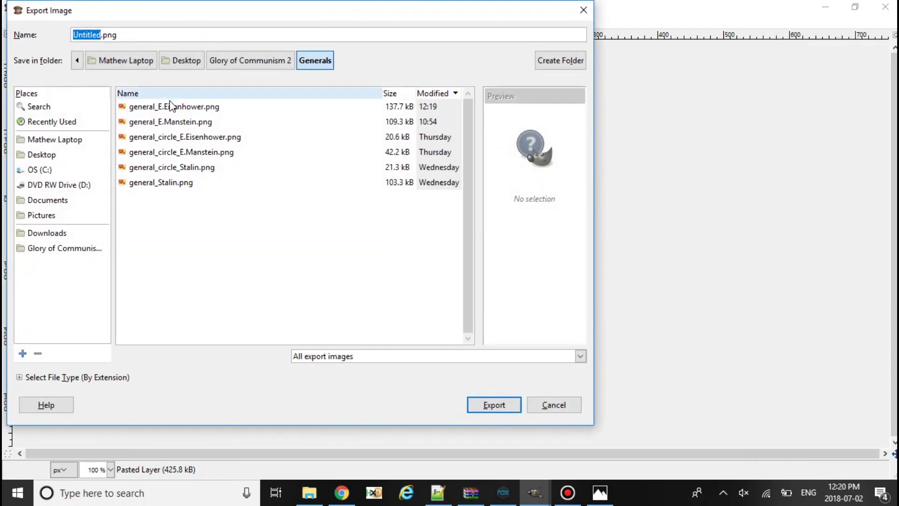
{"action": "left_click", "coordinate": [157, 155]}
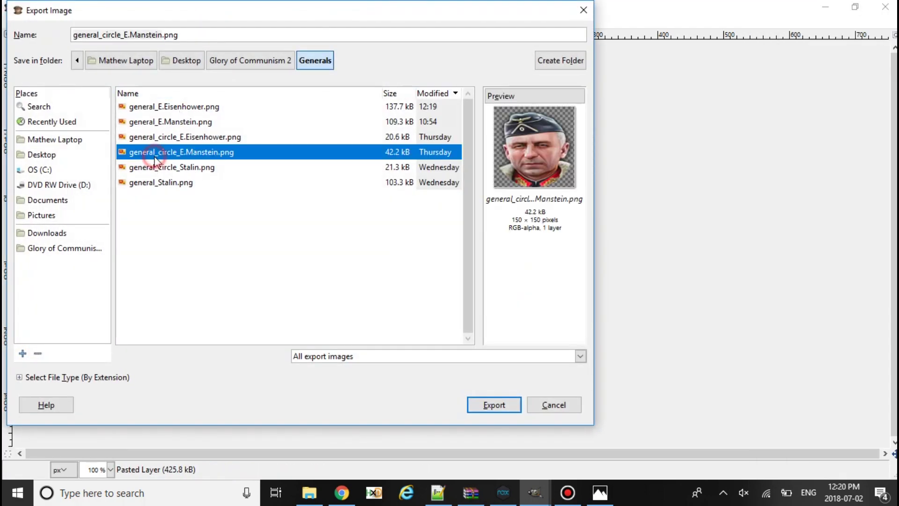
{"action": "left_click", "coordinate": [160, 35]}
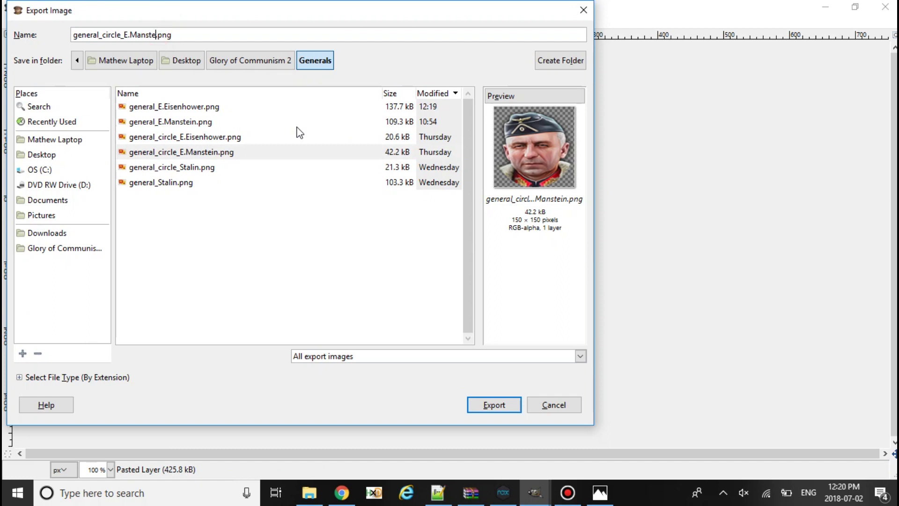
{"action": "key", "text": "BackSpace"}
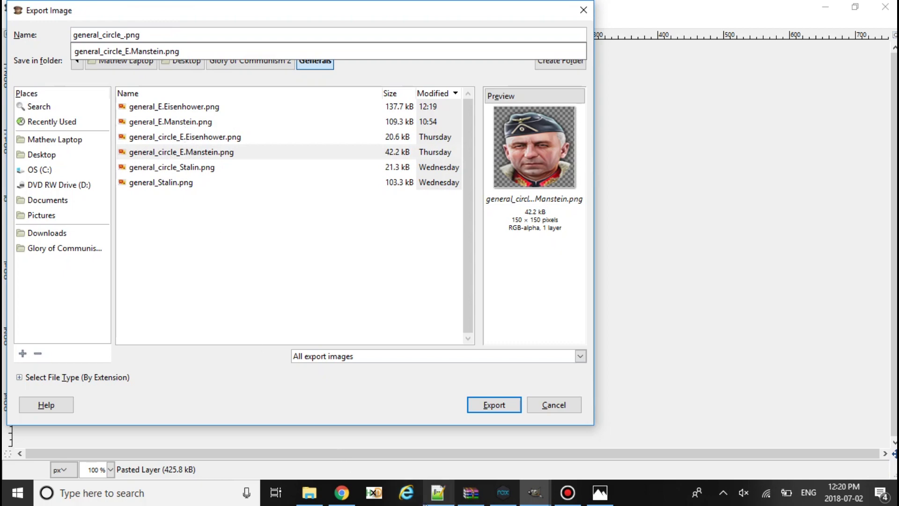
{"action": "left_click", "coordinate": [438, 493]}
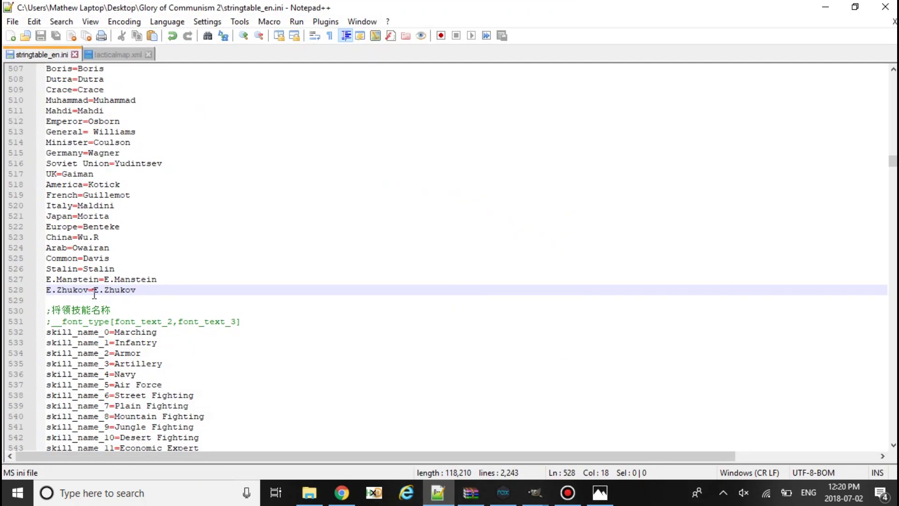
{"action": "left_click_drag", "start_coordinate": [94, 289], "coordinate": [137, 290]}
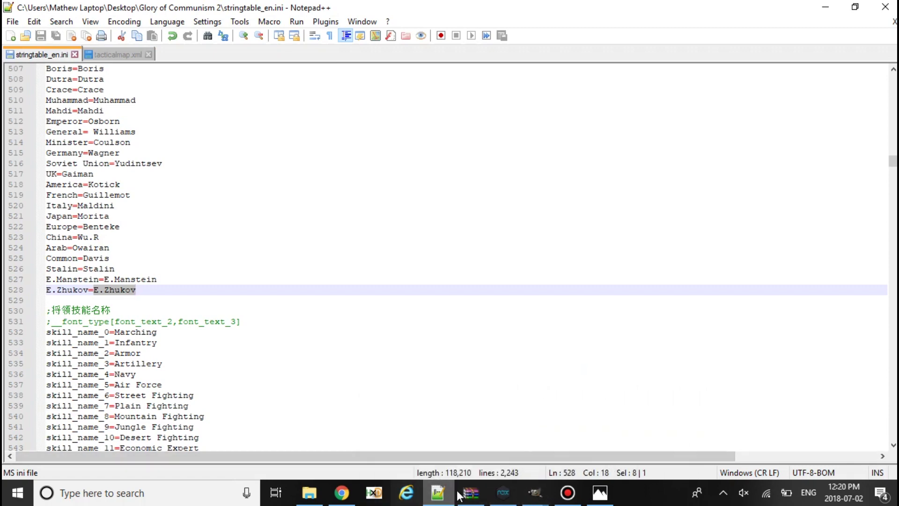
{"action": "mouse_move", "coordinate": [535, 492]}
{"action": "left_click", "coordinate": [576, 443]}
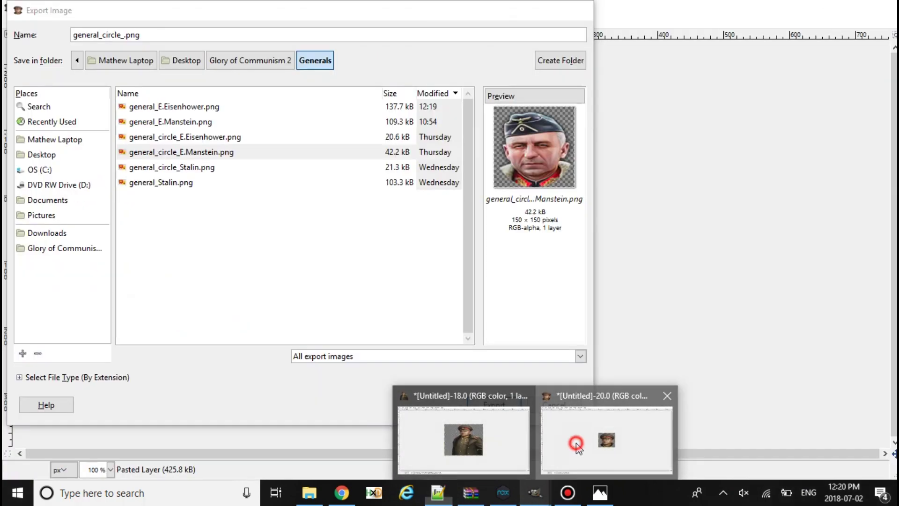
{"action": "left_click", "coordinate": [202, 137]}
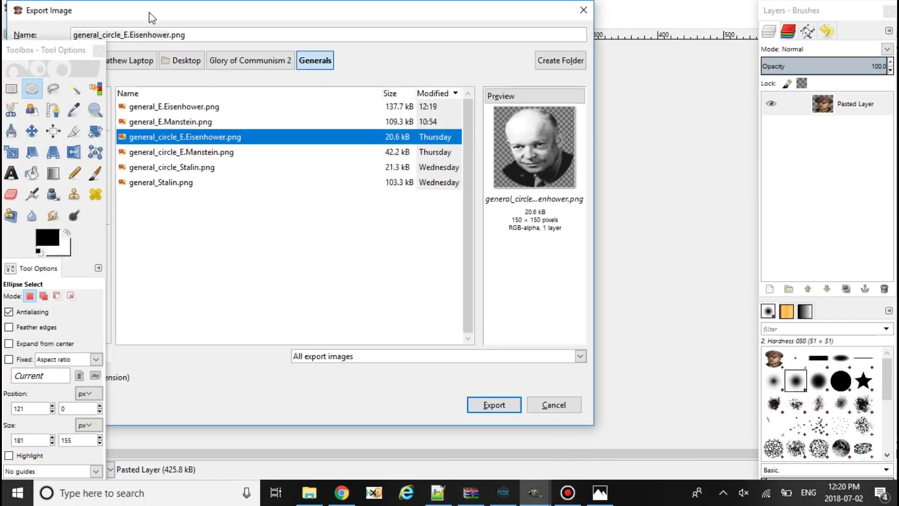
{"action": "left_click", "coordinate": [168, 36]}
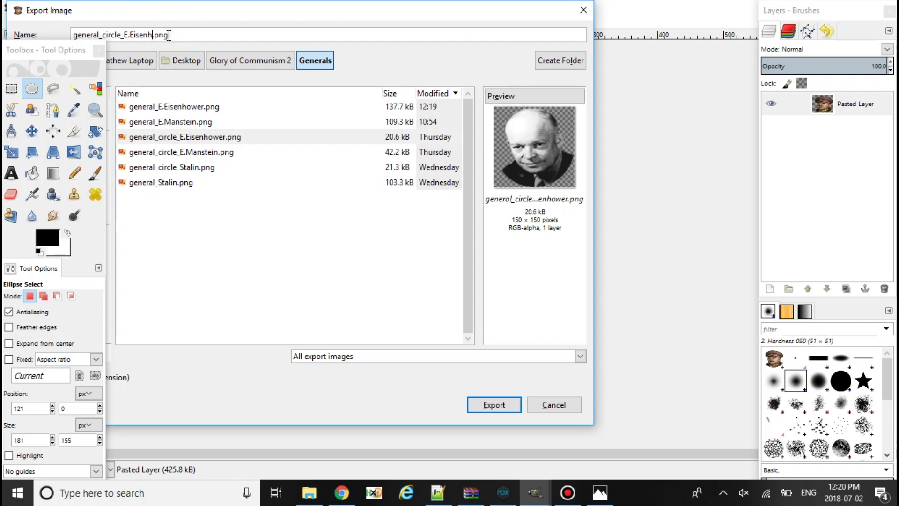
{"action": "key", "text": "BackSpace"}
{"action": "key", "text": "BackSpace"}
{"action": "type", "text": "E.Zhukov"}
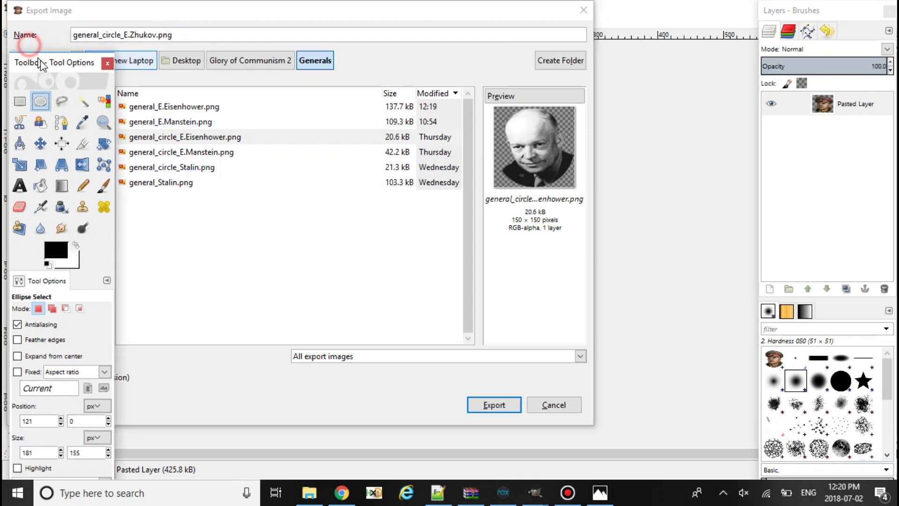
{"action": "left_click_drag", "start_coordinate": [29, 50], "coordinate": [38, 90]}
{"action": "left_click", "coordinate": [494, 404]}
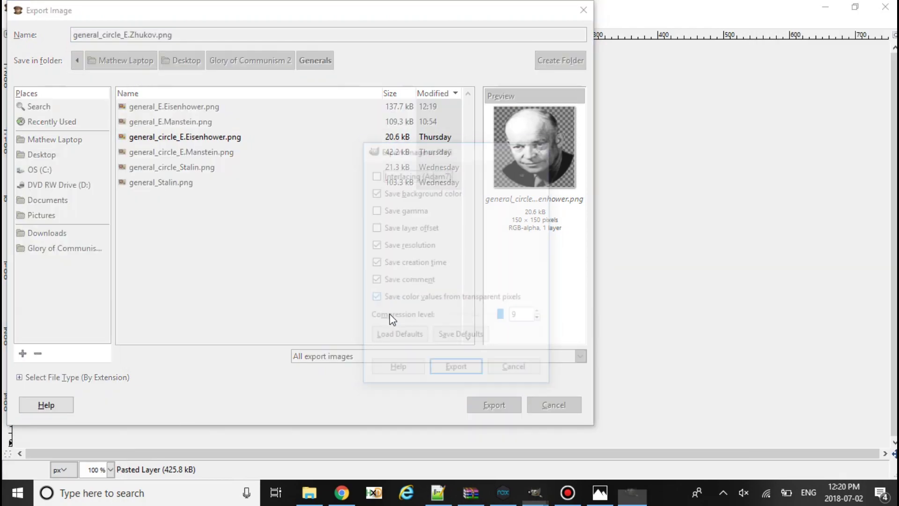
{"action": "left_click", "coordinate": [457, 372]}
Close the exported head image without saving and close the Eisenhower photo viewer.
{"action": "double_click", "coordinate": [627, 5]}
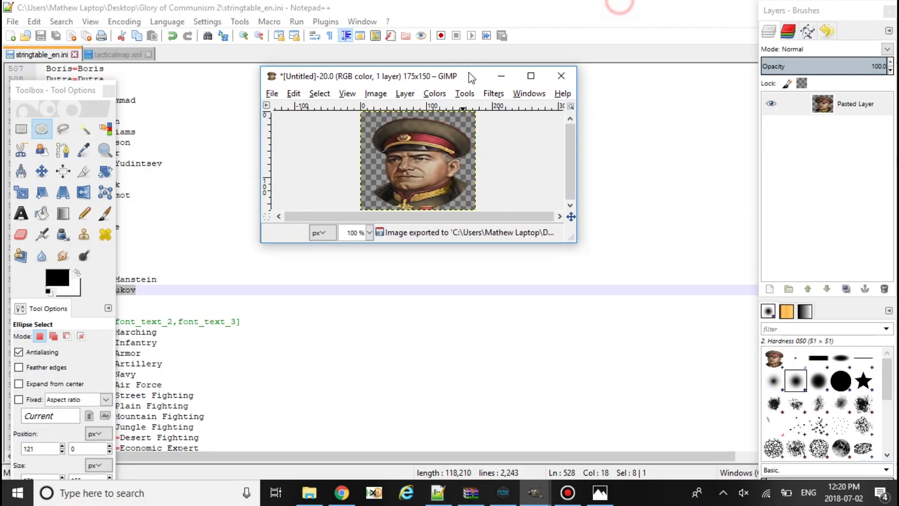
{"action": "left_click", "coordinate": [568, 74]}
{"action": "left_click", "coordinate": [442, 254]}
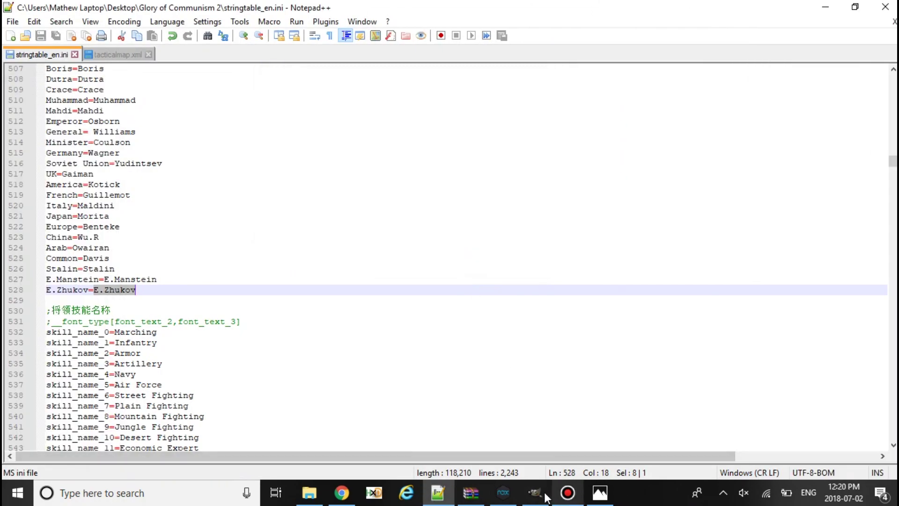
{"action": "left_click", "coordinate": [600, 492]}
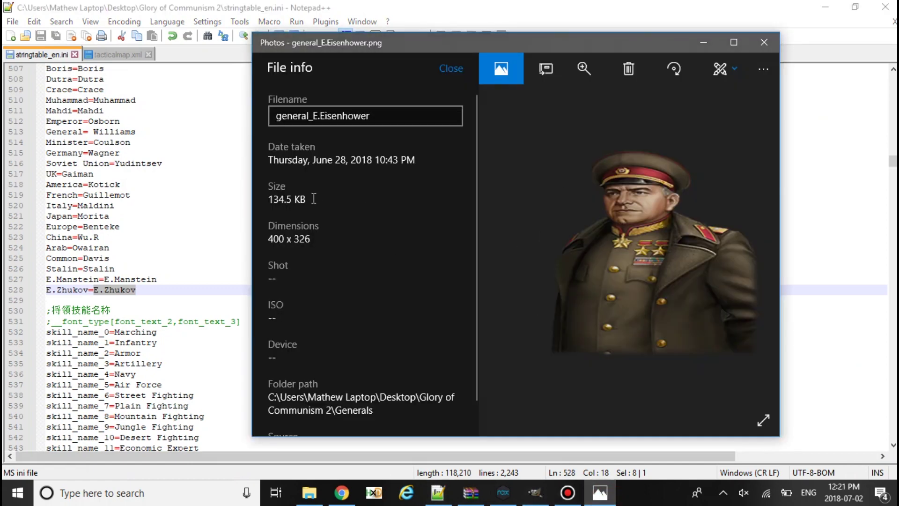
{"action": "left_click", "coordinate": [764, 42]}
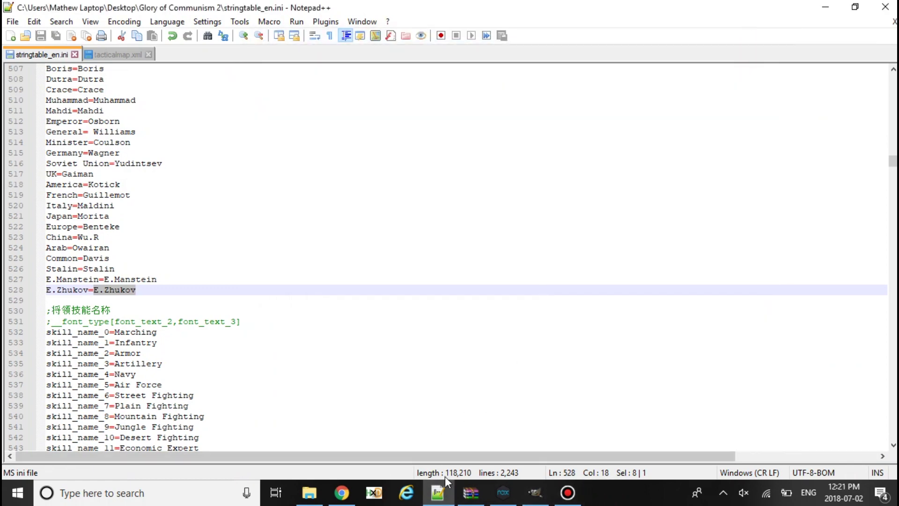
{"action": "left_click", "coordinate": [309, 493]}
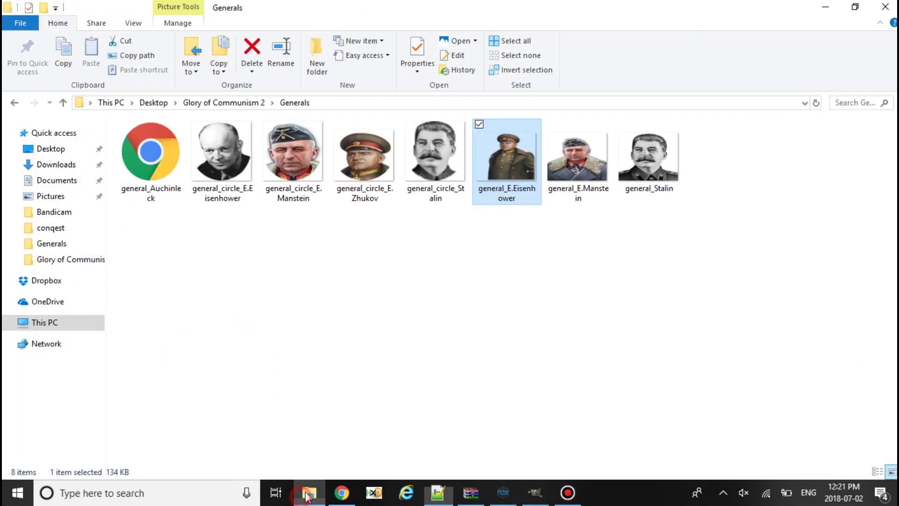
Open tacticalmap.png from the Glory of Communism 2 folder with GIMP.
{"action": "left_click", "coordinate": [228, 104]}
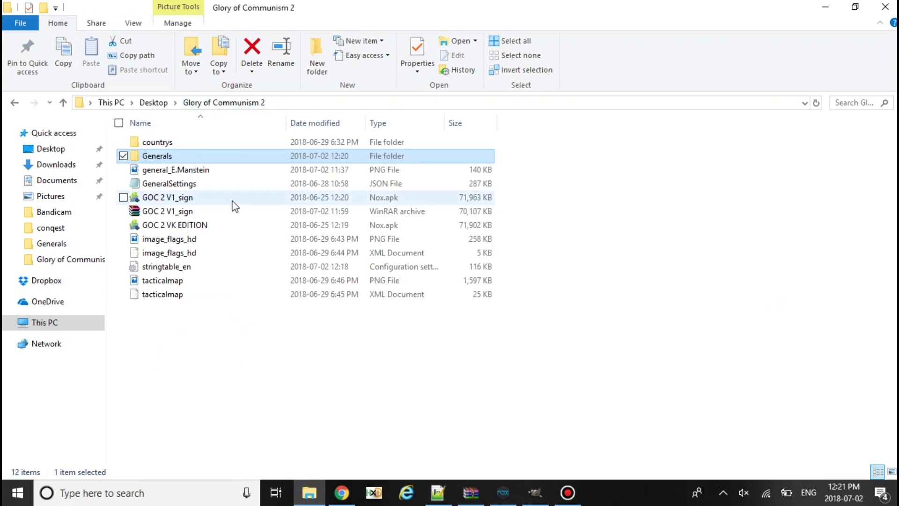
{"action": "left_click", "coordinate": [190, 282]}
{"action": "right_click", "coordinate": [190, 282]}
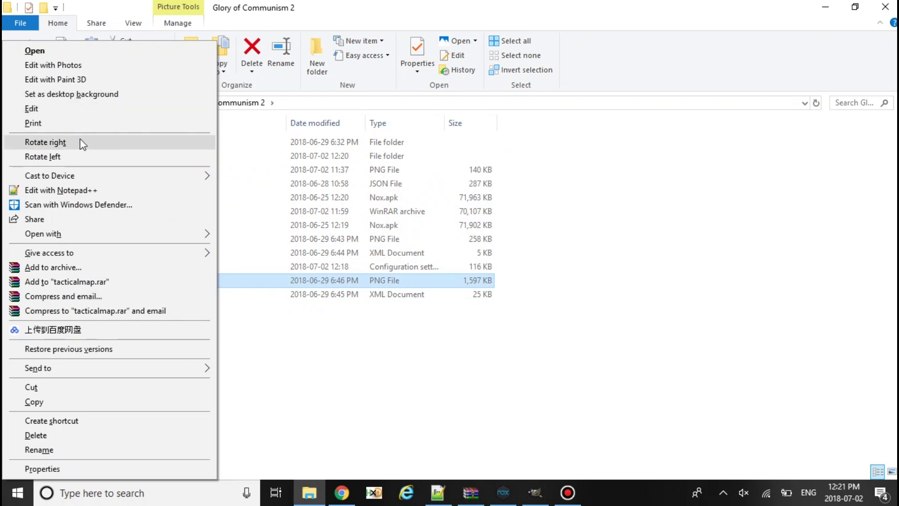
{"action": "left_click", "coordinate": [102, 238]}
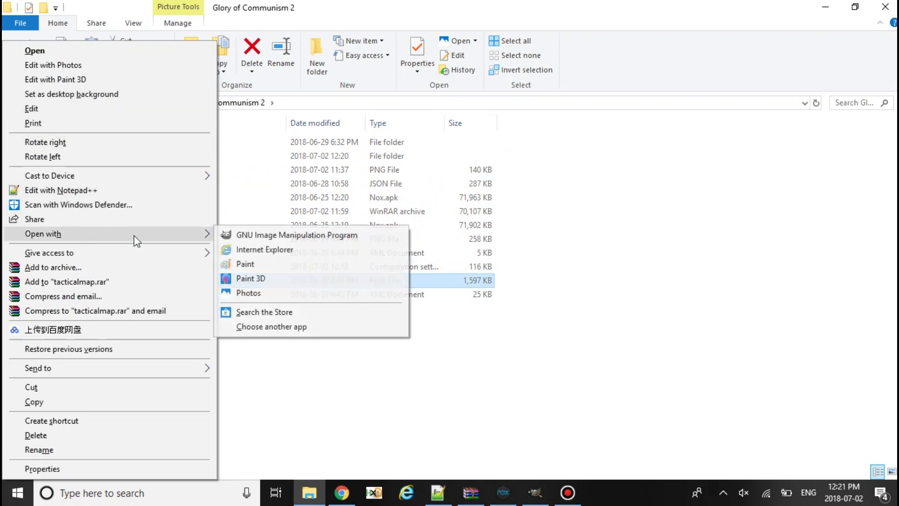
{"action": "left_click", "coordinate": [227, 236]}
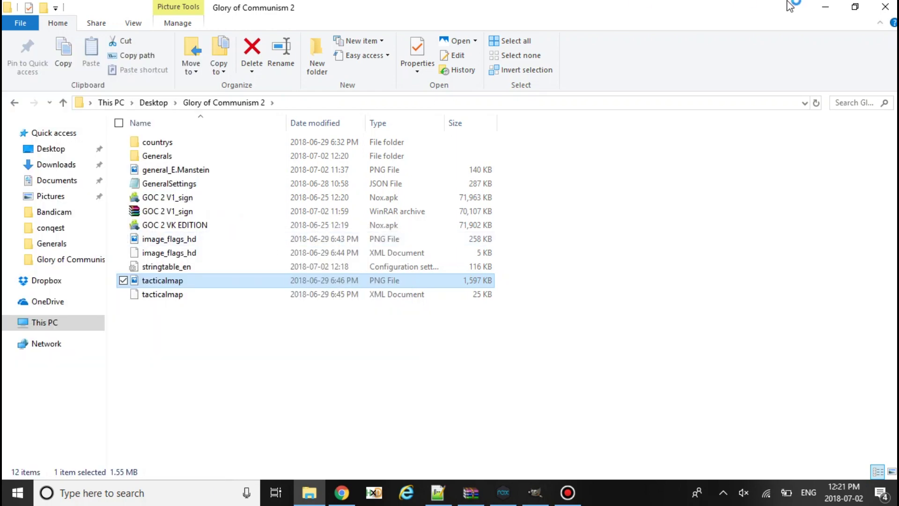
{"action": "left_click", "coordinate": [832, 7]}
Bring the tacticalmap sprite sheet to the front in GIMP.
{"action": "left_click", "coordinate": [832, 6]}
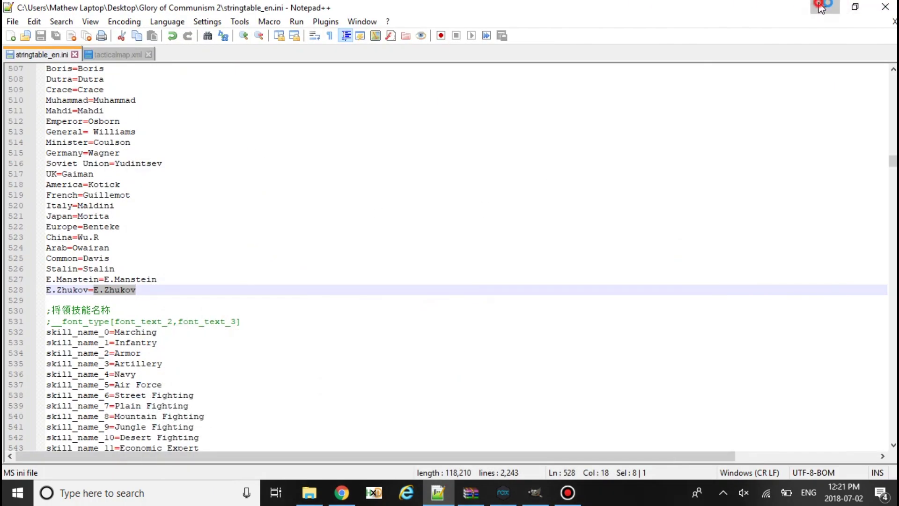
{"action": "left_click_drag", "start_coordinate": [710, 6], "coordinate": [685, 35]}
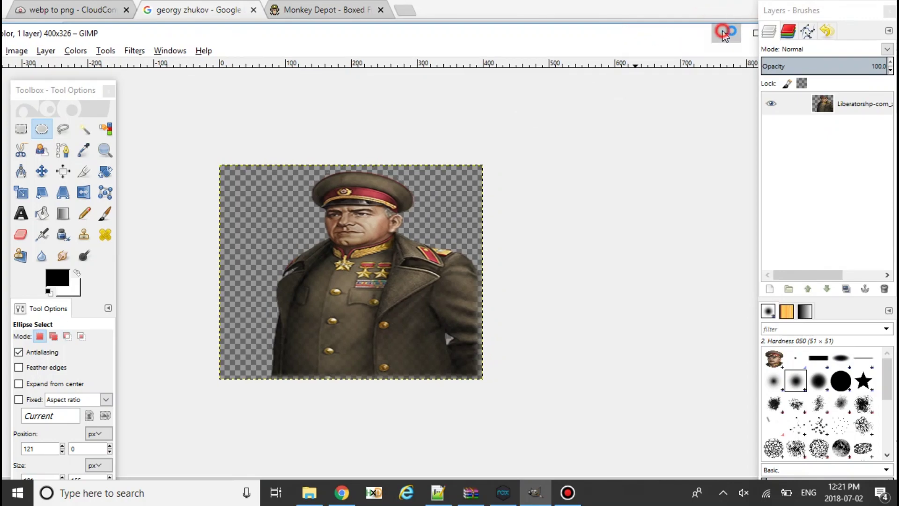
{"action": "left_click", "coordinate": [726, 33]}
{"action": "left_click", "coordinate": [533, 493]}
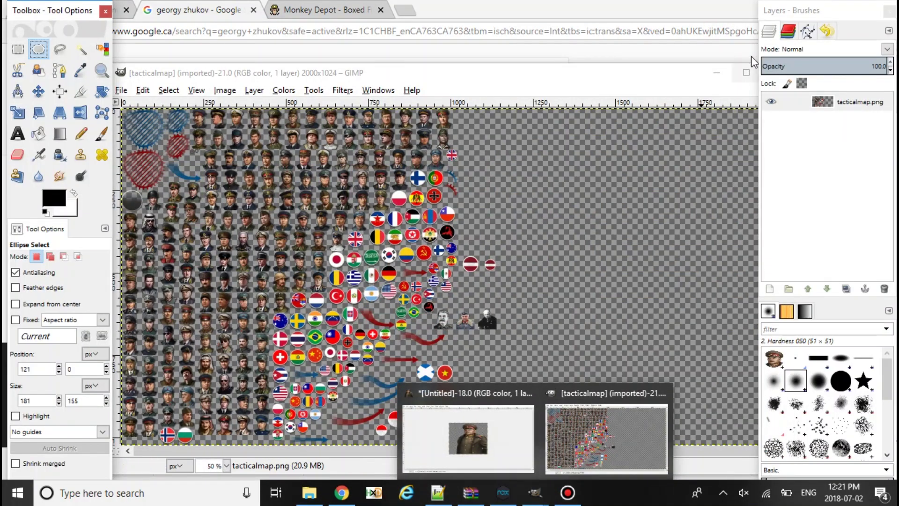
{"action": "left_click", "coordinate": [605, 439]}
{"action": "scroll", "coordinate": [509, 286], "scroll_direction": "up", "scroll_amount": 2}
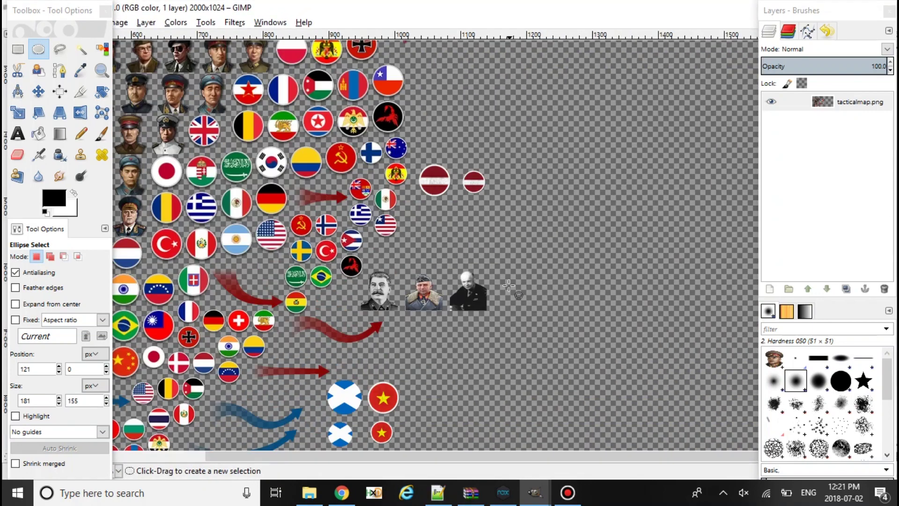
{"action": "scroll", "coordinate": [485, 299], "scroll_direction": "up", "scroll_amount": 2}
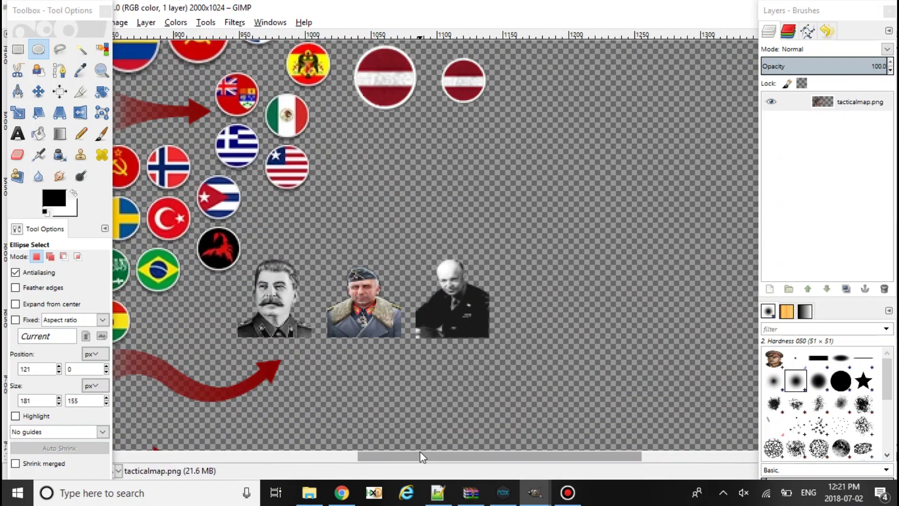
{"action": "left_click_drag", "start_coordinate": [422, 456], "coordinate": [442, 458]}
Read the Auchinleck portrait's width and height in tacticalmap.xml, then return to the sprite sheet.
{"action": "left_click", "coordinate": [439, 492]}
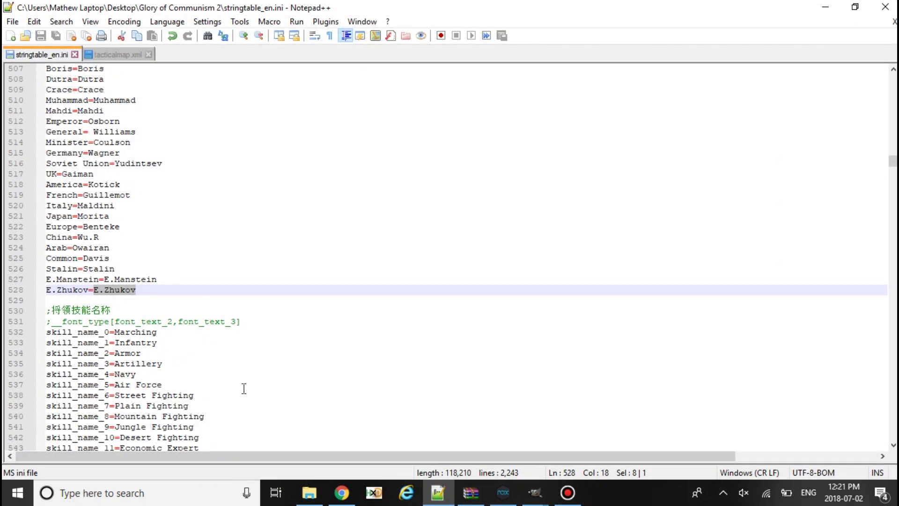
{"action": "left_click", "coordinate": [103, 56]}
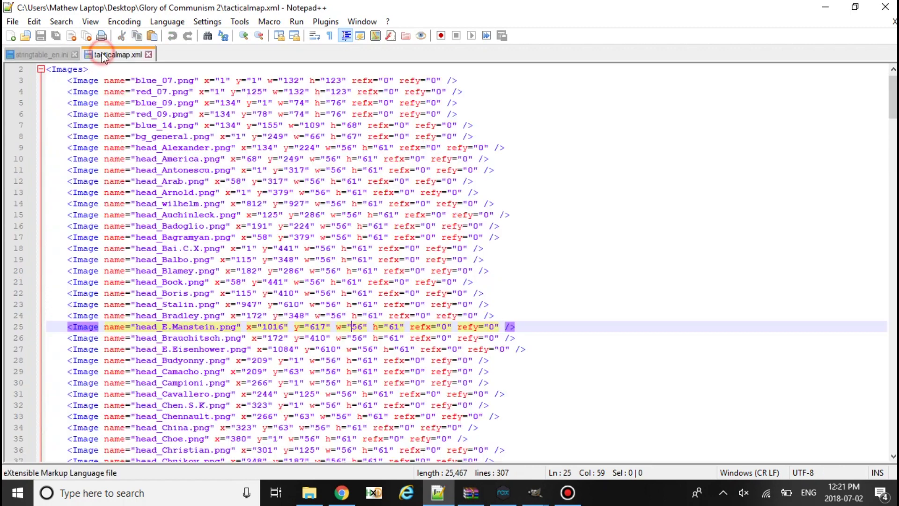
{"action": "left_click_drag", "start_coordinate": [106, 206], "coordinate": [485, 205]}
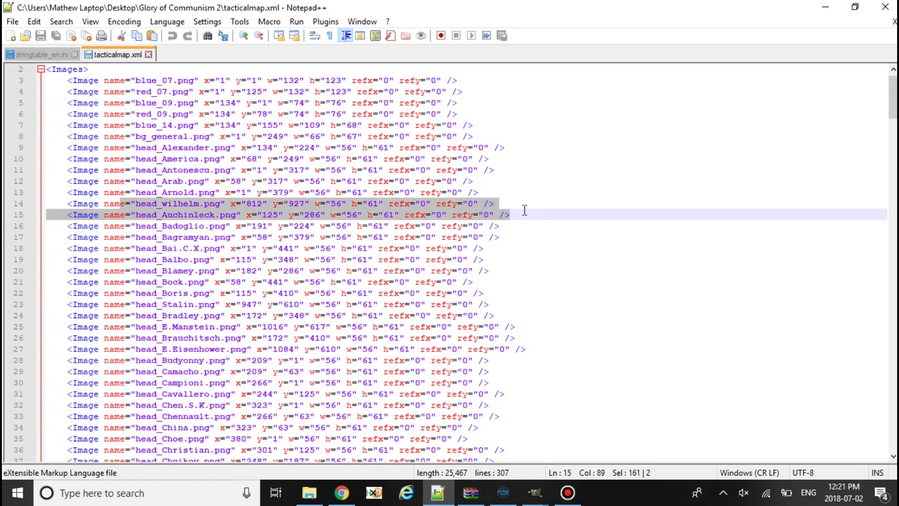
{"action": "left_click", "coordinate": [303, 251]}
{"action": "left_click_drag", "start_coordinate": [332, 214], "coordinate": [400, 214]}
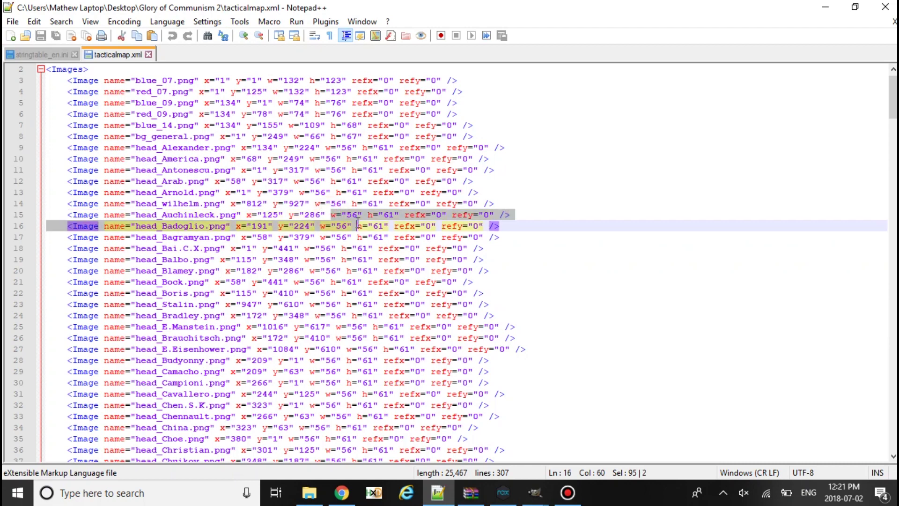
{"action": "left_click", "coordinate": [535, 492]}
{"action": "left_click", "coordinate": [606, 439]}
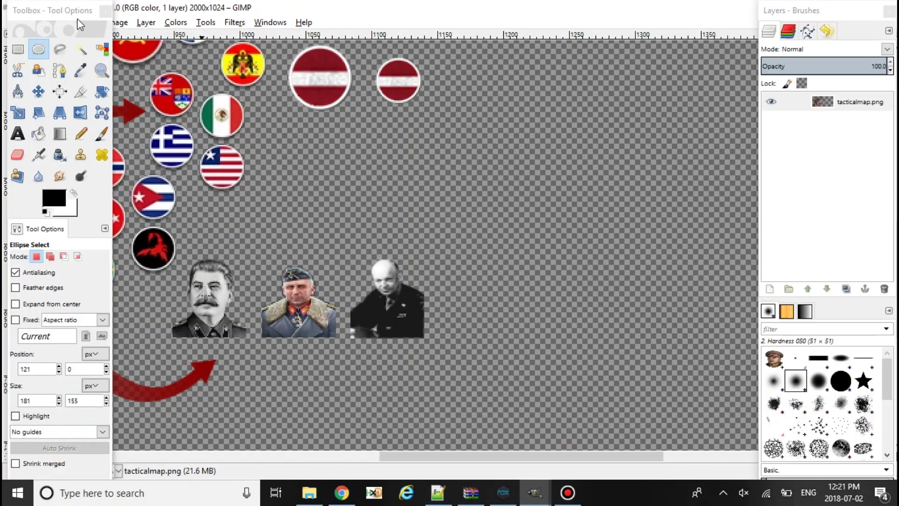
Open Scale Image on the sprite sheet, then cancel it.
{"action": "left_click_drag", "start_coordinate": [63, 7], "coordinate": [42, 67]}
{"action": "left_click", "coordinate": [117, 21]}
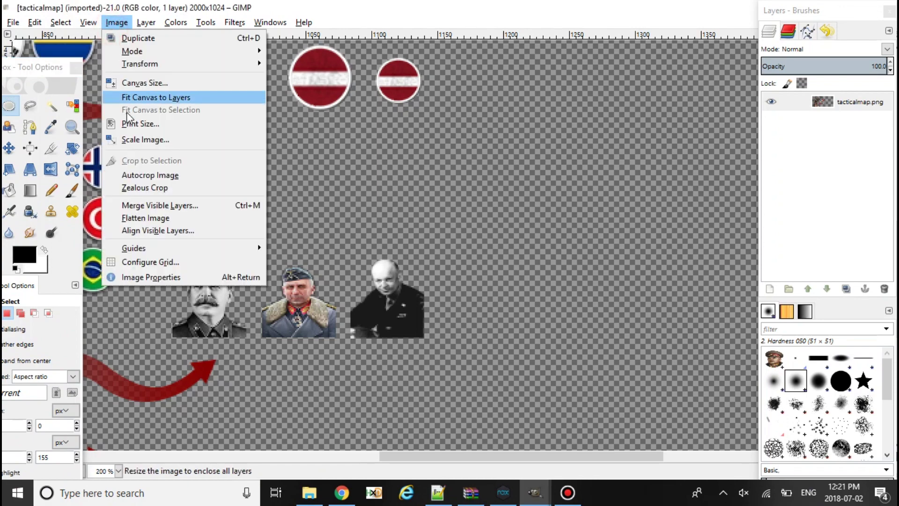
{"action": "left_click", "coordinate": [140, 122]}
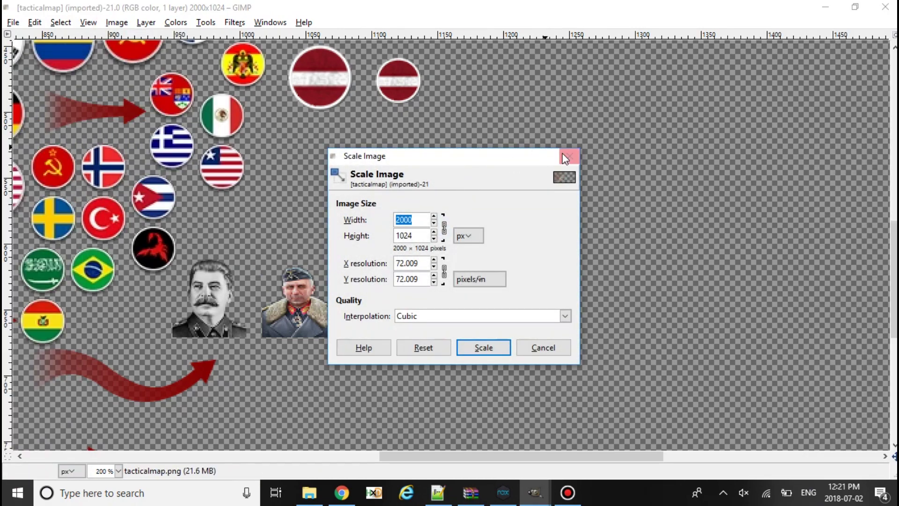
{"action": "left_click", "coordinate": [569, 155]}
Scale the Zhukov portrait copy to 56×61 pixels with the size chain unlinked.
{"action": "left_click", "coordinate": [535, 493]}
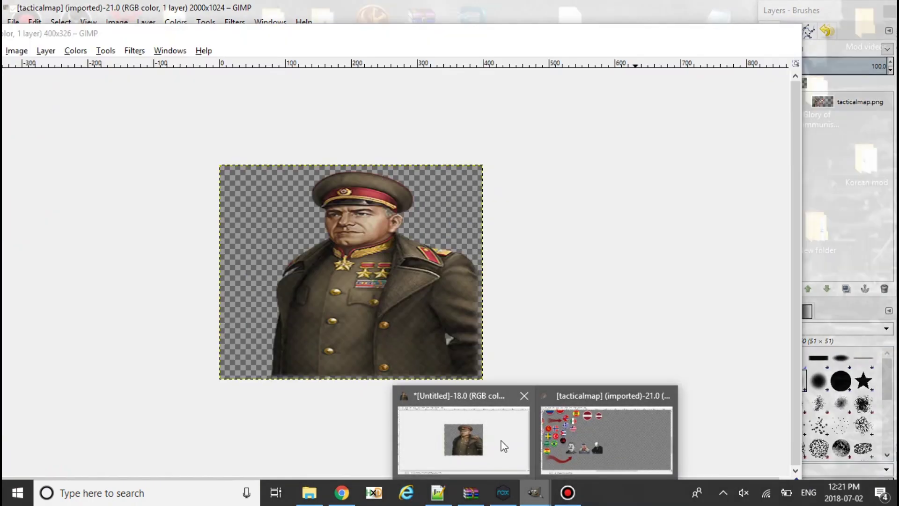
{"action": "left_click", "coordinate": [463, 439]}
{"action": "left_click", "coordinate": [16, 51]}
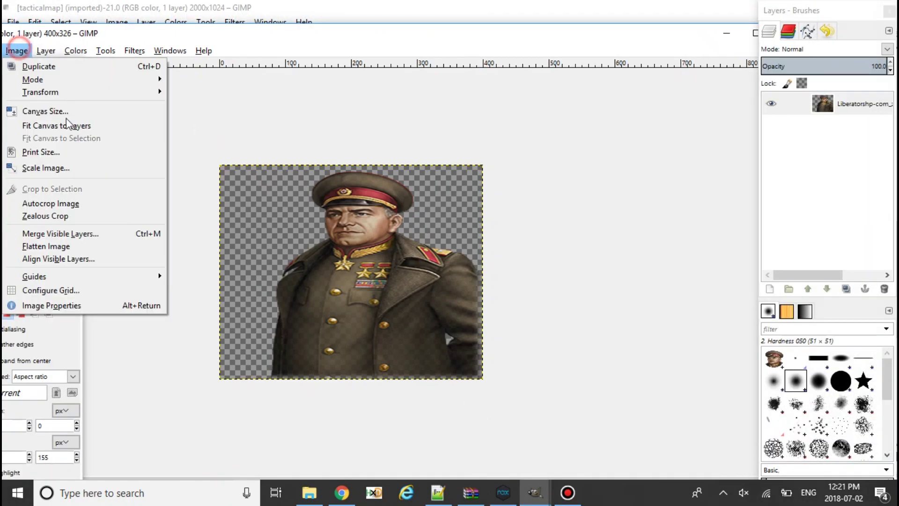
{"action": "left_click", "coordinate": [79, 166]}
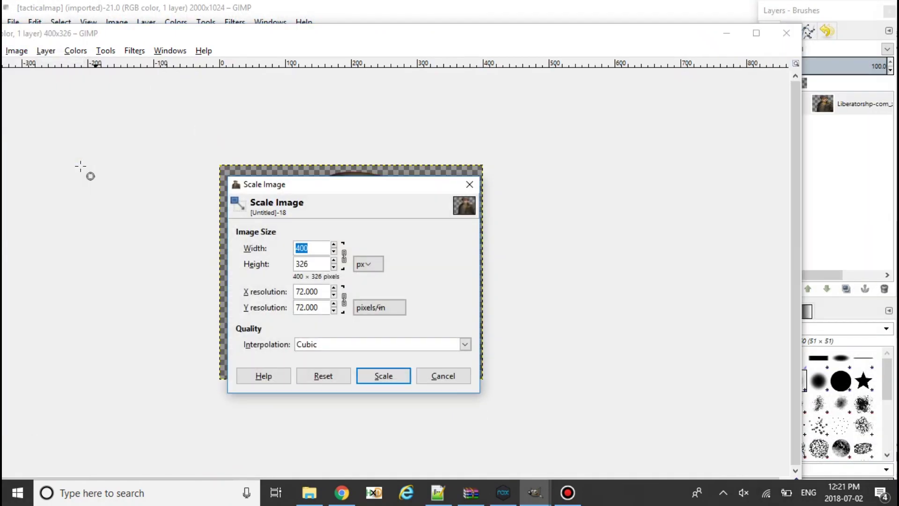
{"action": "left_click", "coordinate": [343, 257]}
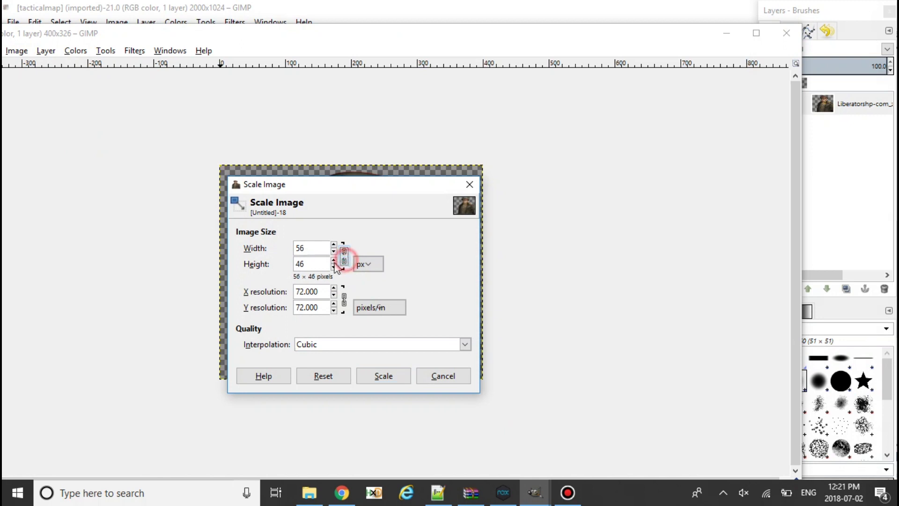
{"action": "double_click", "coordinate": [321, 264]}
{"action": "type", "text": "61"}
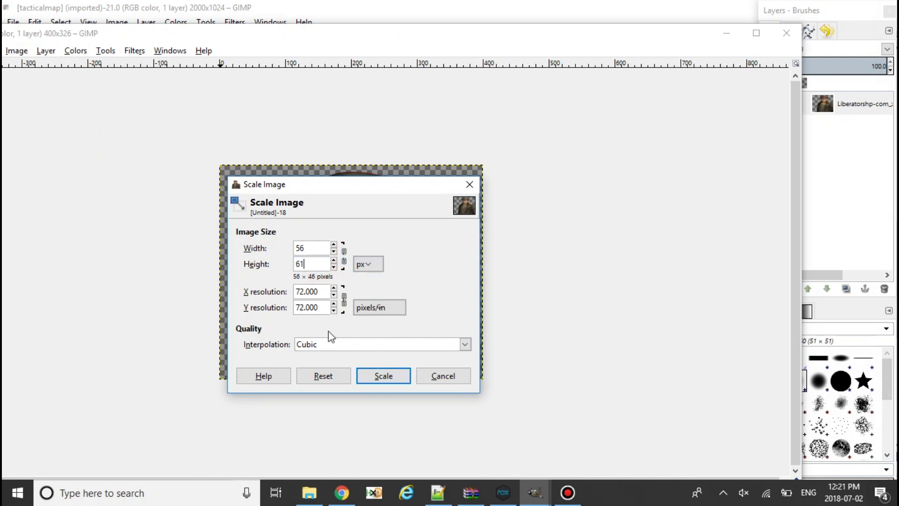
{"action": "left_click", "coordinate": [383, 376]}
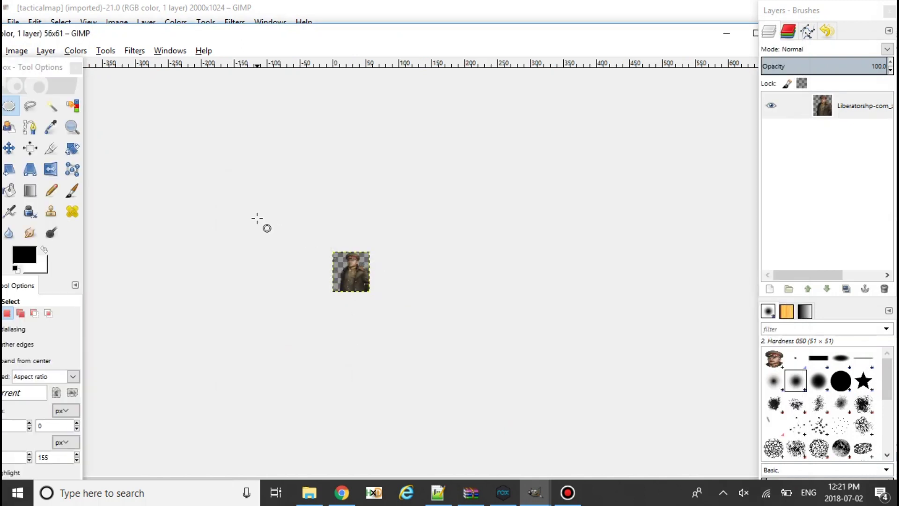
Select the Move tool and show the list of open GIMP images.
{"action": "left_click", "coordinate": [10, 148]}
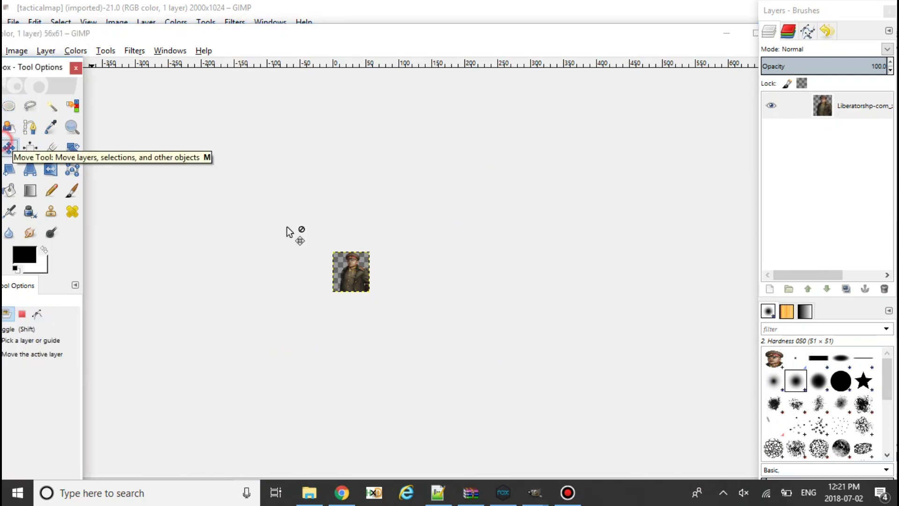
{"action": "left_click", "coordinate": [36, 314]}
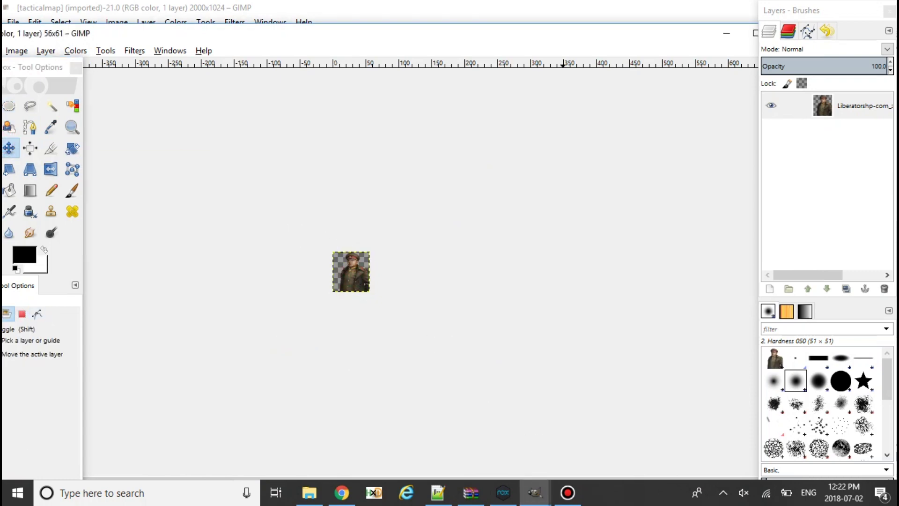
{"action": "left_click", "coordinate": [535, 493]}
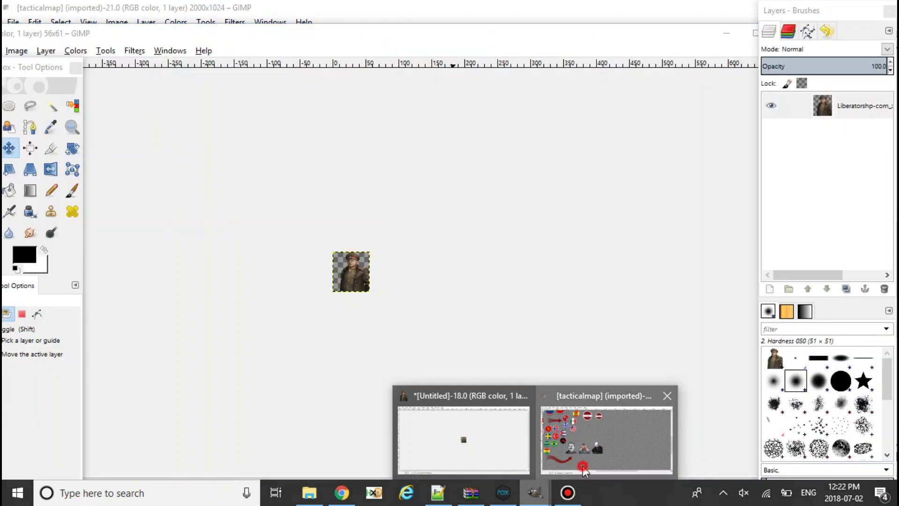
Paste the 56×61 portrait beside the three generals and select the Auchinleck line in tacticalmap.xml.
{"action": "left_click", "coordinate": [606, 439]}
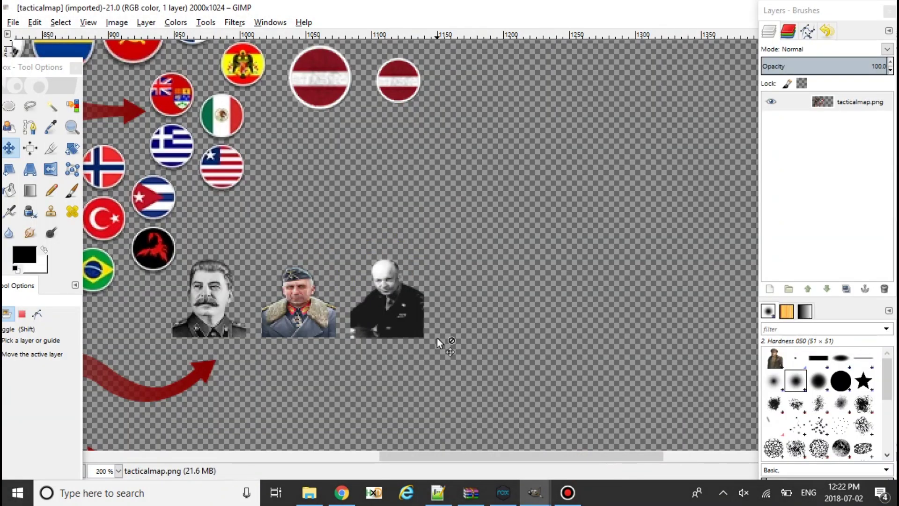
{"action": "key", "text": "ctrl+v"}
{"action": "left_click_drag", "start_coordinate": [456, 246], "coordinate": [475, 299]}
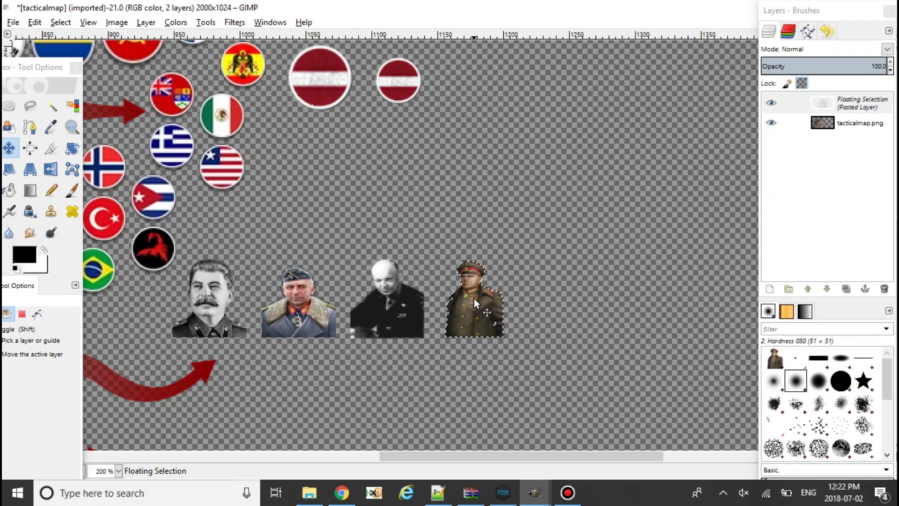
{"action": "left_click", "coordinate": [436, 493]}
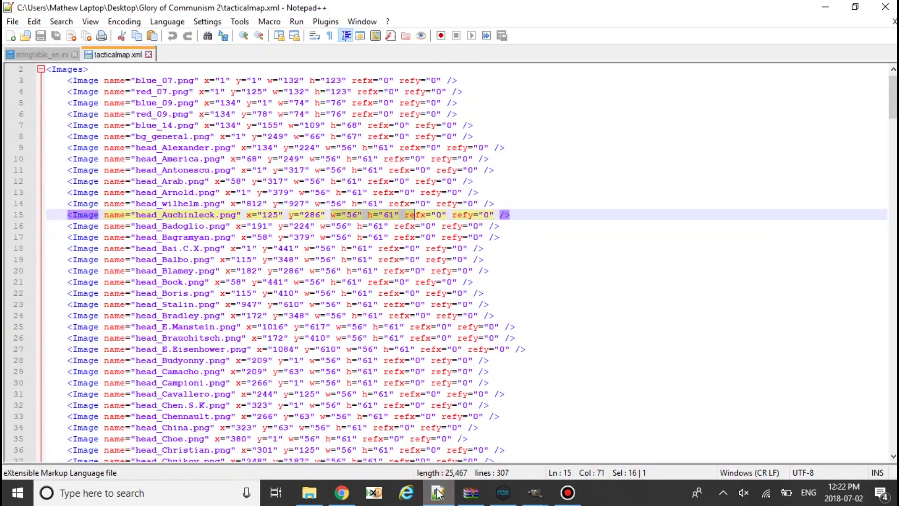
{"action": "left_click_drag", "start_coordinate": [67, 215], "coordinate": [517, 213]}
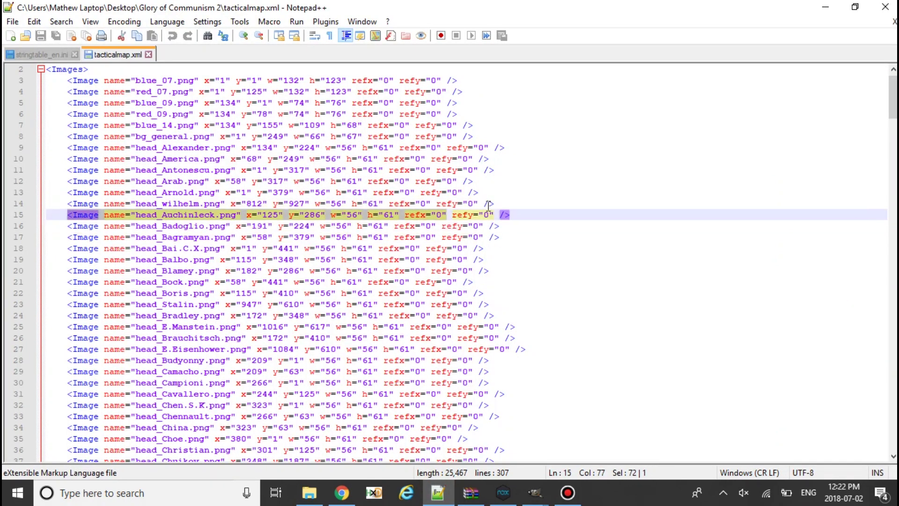
Duplicate the Auchinleck image entry onto a new line below it.
{"action": "key", "text": "ctrl+c"}
{"action": "key", "text": "End"}
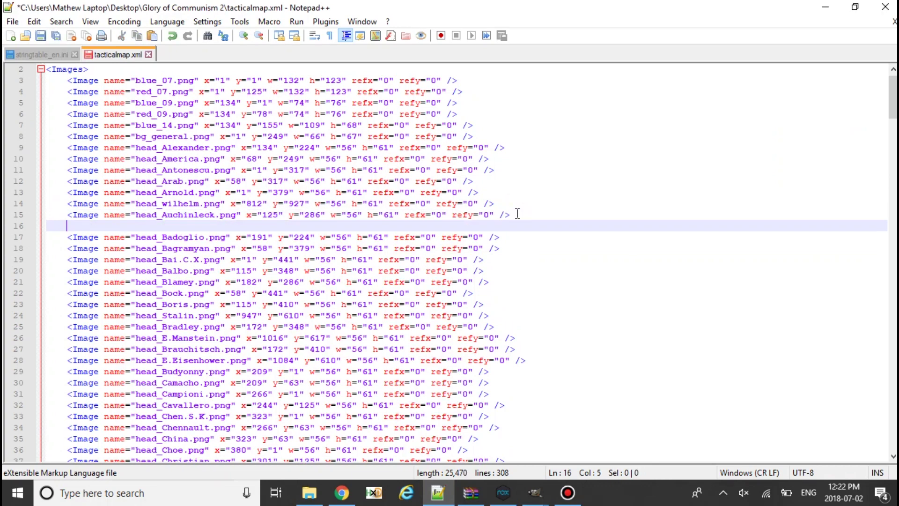
{"action": "key", "text": "Return"}
{"action": "key", "text": "ctrl+v"}
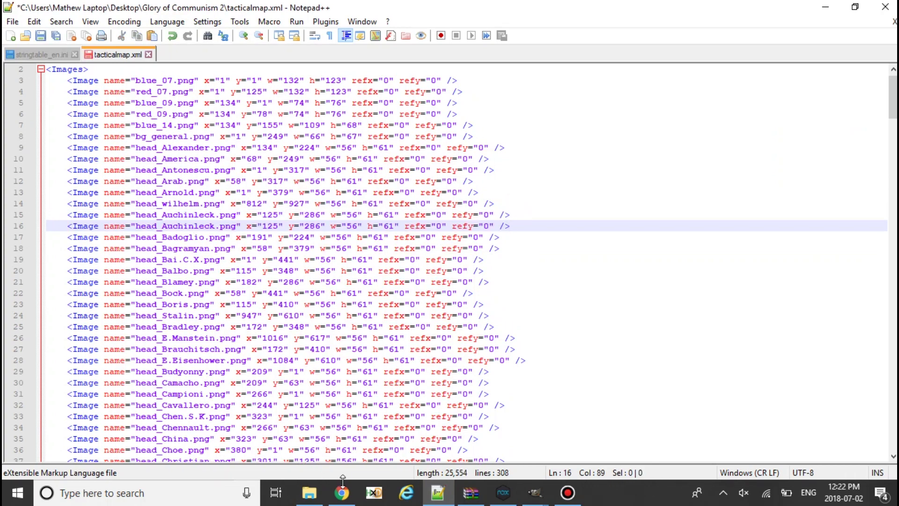
Select the name E.Zhukov on line 528 of stringtable_en.ini.
{"action": "left_click", "coordinate": [438, 492]}
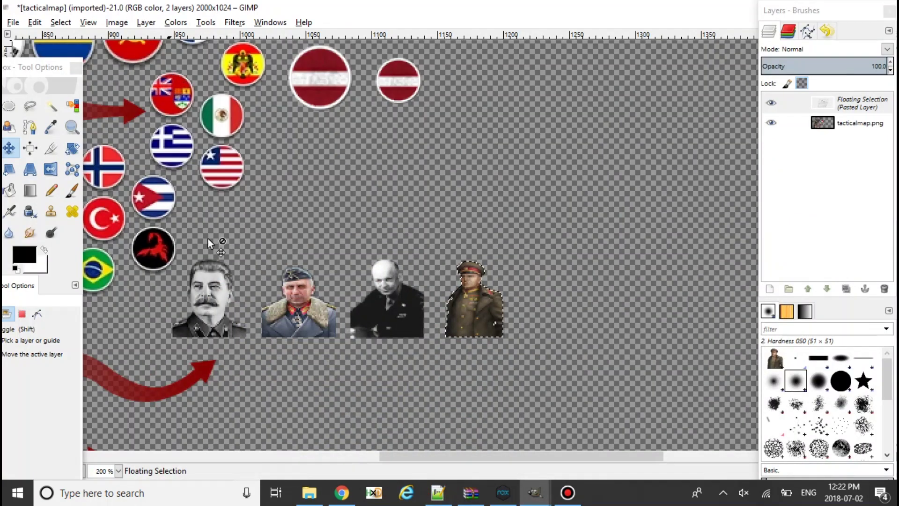
{"action": "left_click", "coordinate": [437, 492]}
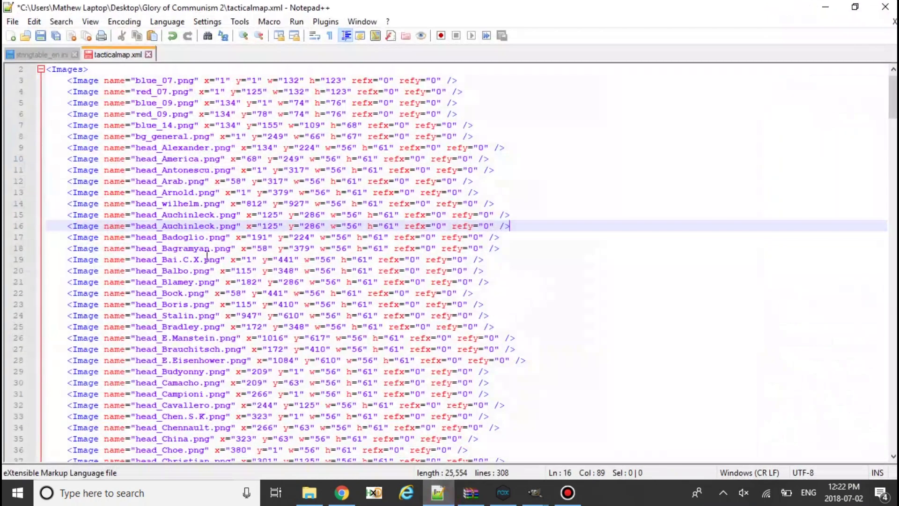
{"action": "left_click", "coordinate": [39, 55]}
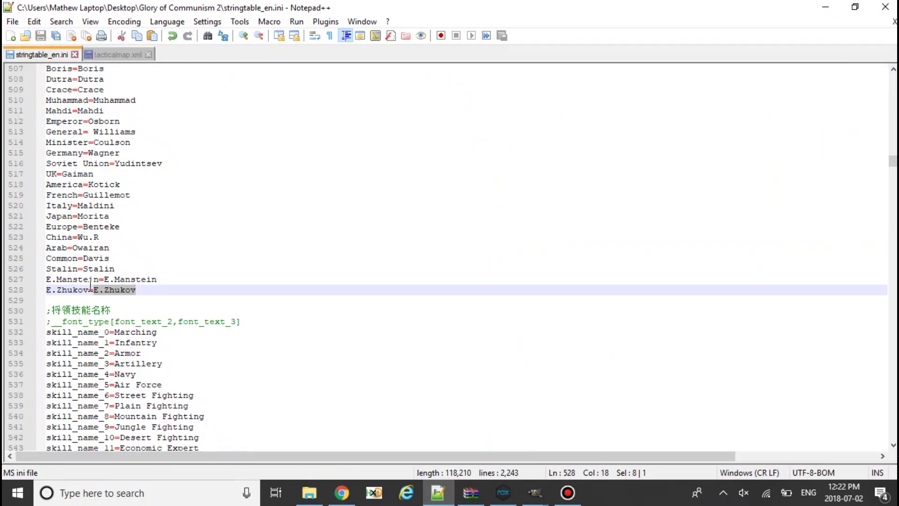
{"action": "left_click", "coordinate": [92, 290]}
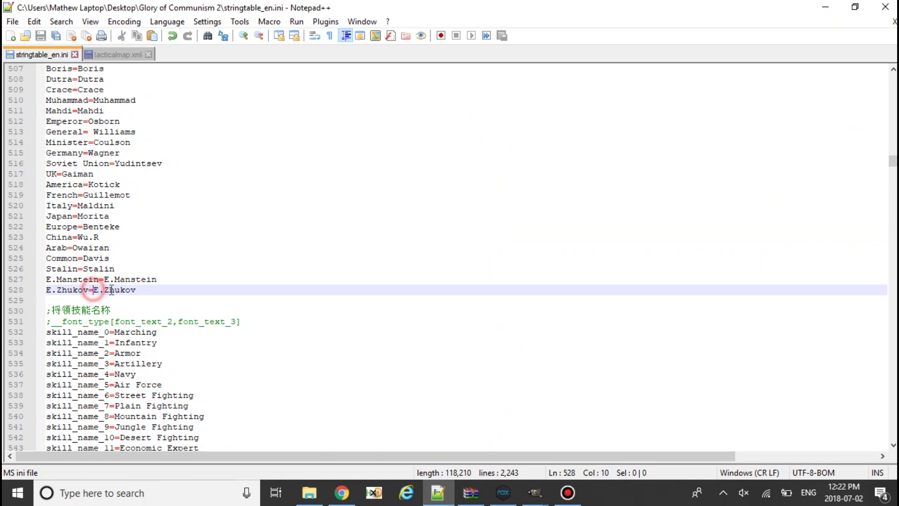
{"action": "left_click_drag", "start_coordinate": [93, 289], "coordinate": [140, 290]}
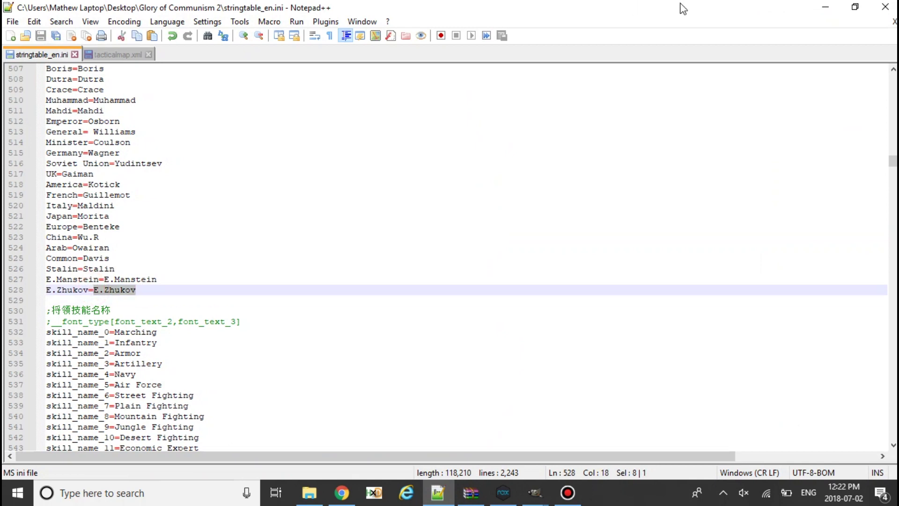
{"action": "left_click", "coordinate": [821, 6]}
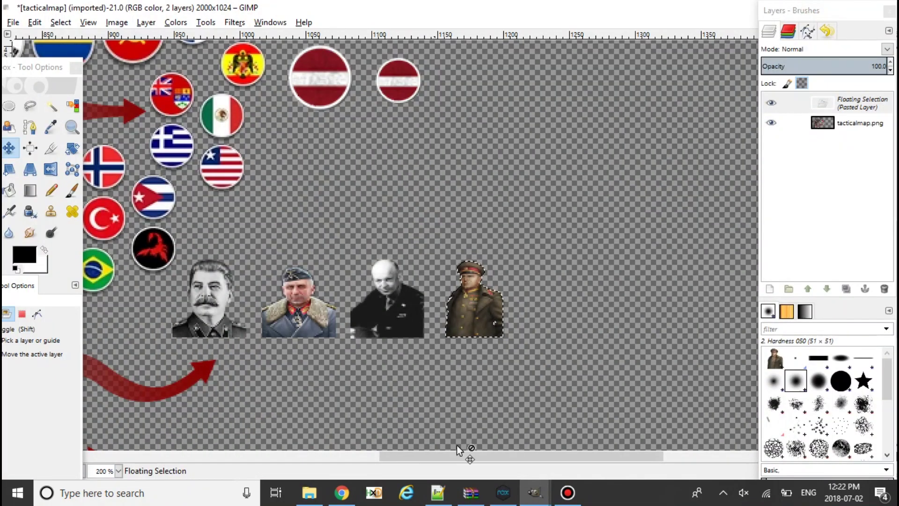
{"action": "left_click", "coordinate": [437, 492]}
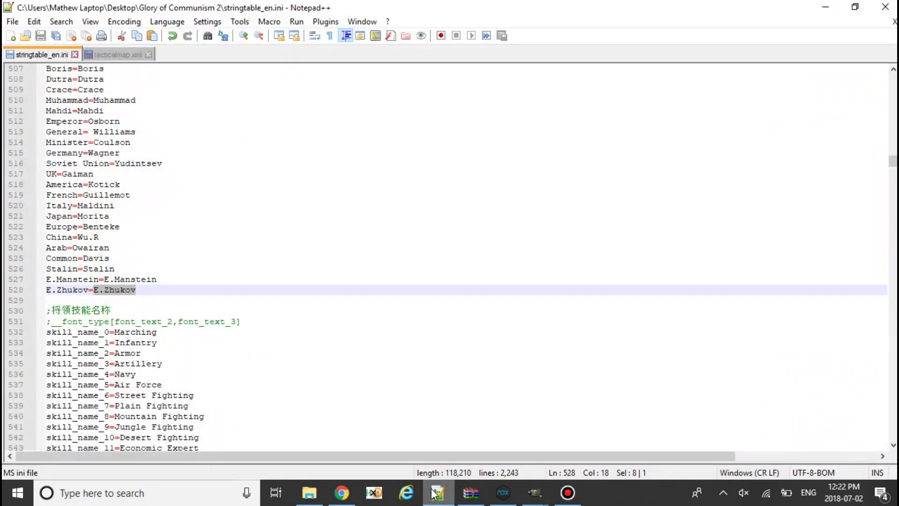
{"action": "left_click", "coordinate": [119, 54]}
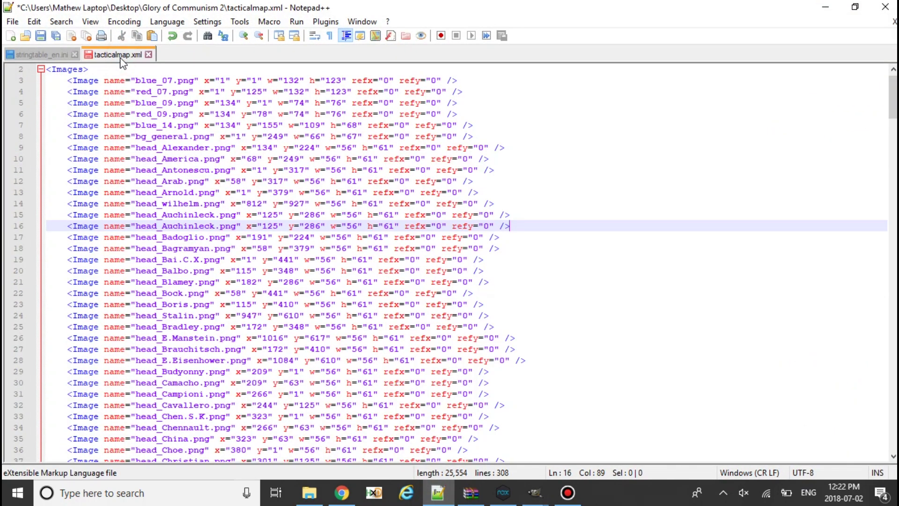
{"action": "left_click", "coordinate": [217, 226]}
{"action": "key", "text": "BackSpace"}
{"action": "key", "text": "BackSpace"}
{"action": "key", "text": "BackSpace"}
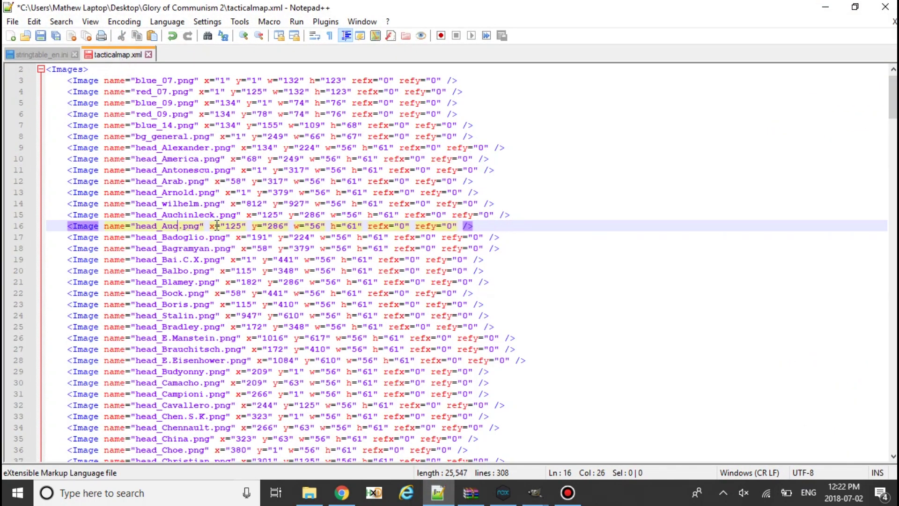
{"action": "key", "text": "BackSpace"}
{"action": "type", "text": "E.Zhukov"}
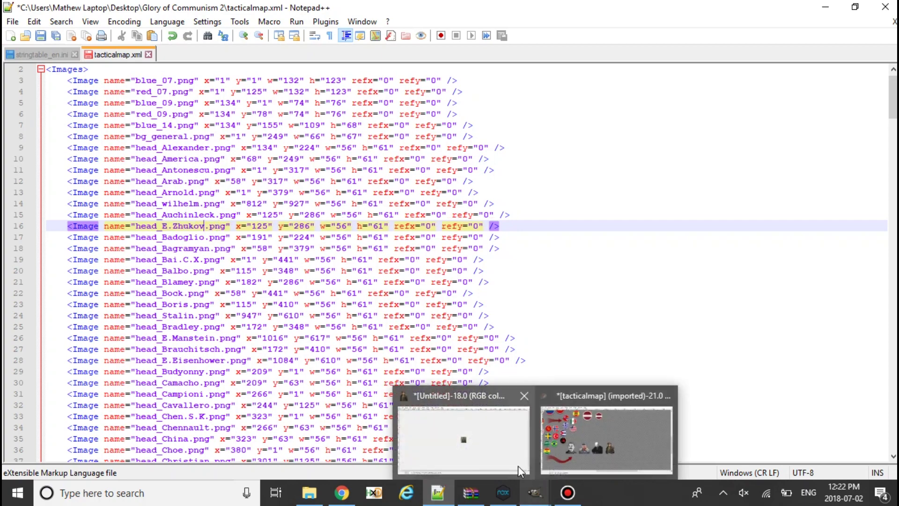
Check the portrait's position in GIMP and change the x coordinate to 1156.
{"action": "left_click", "coordinate": [605, 439]}
{"action": "scroll", "coordinate": [432, 318], "scroll_direction": "up", "scroll_amount": 1}
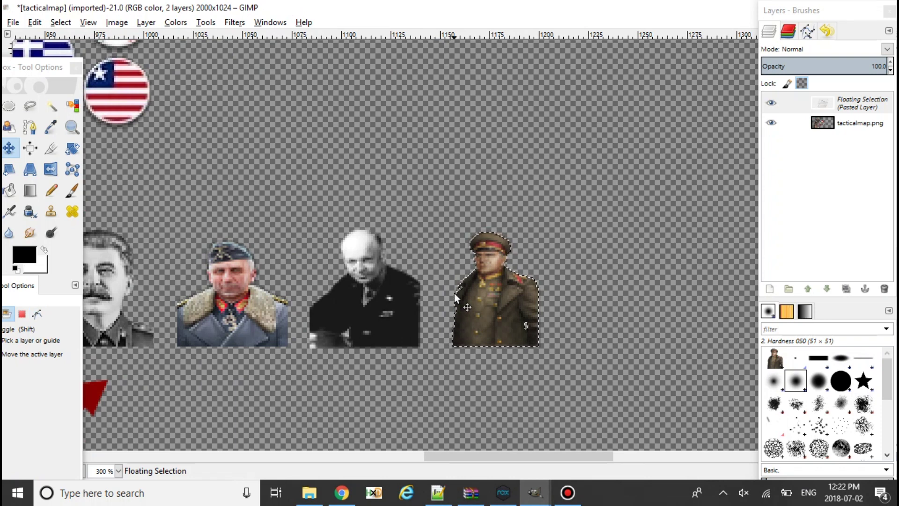
{"action": "scroll", "coordinate": [447, 277], "scroll_direction": "up", "scroll_amount": 1}
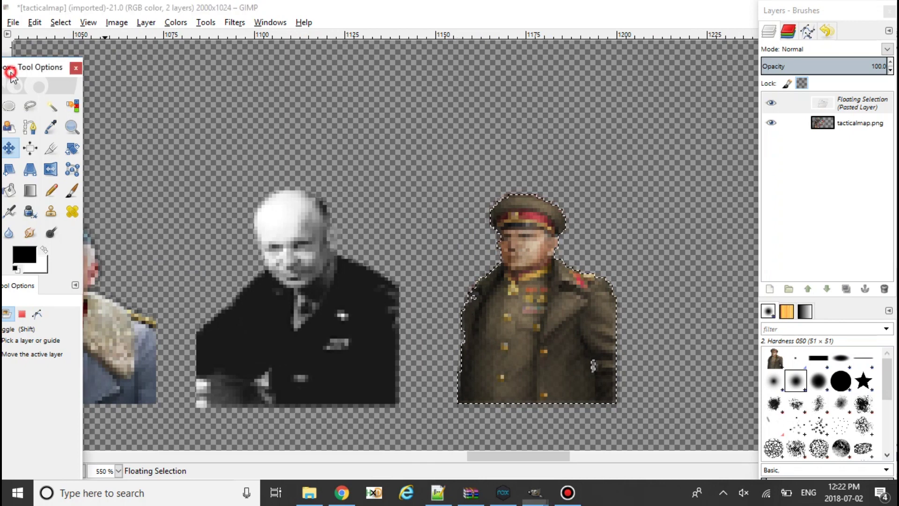
{"action": "left_click_drag", "start_coordinate": [32, 67], "coordinate": [79, 15]}
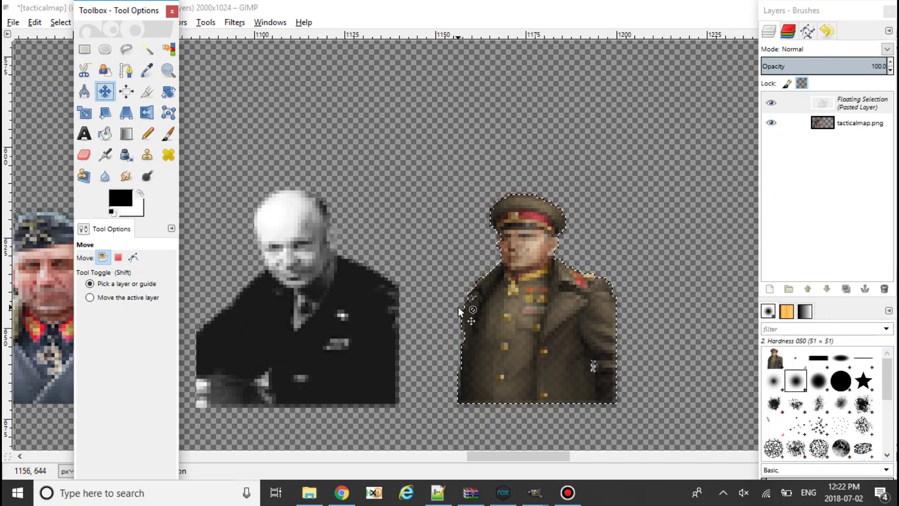
{"action": "left_click", "coordinate": [437, 493]}
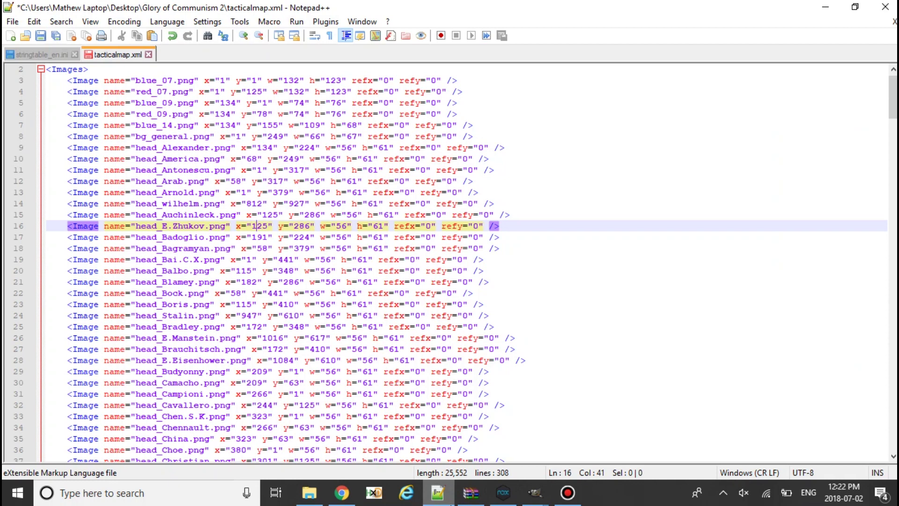
{"action": "key", "text": "BackSpace"}
{"action": "type", "text": "15"}
{"action": "type", "text": "6"}
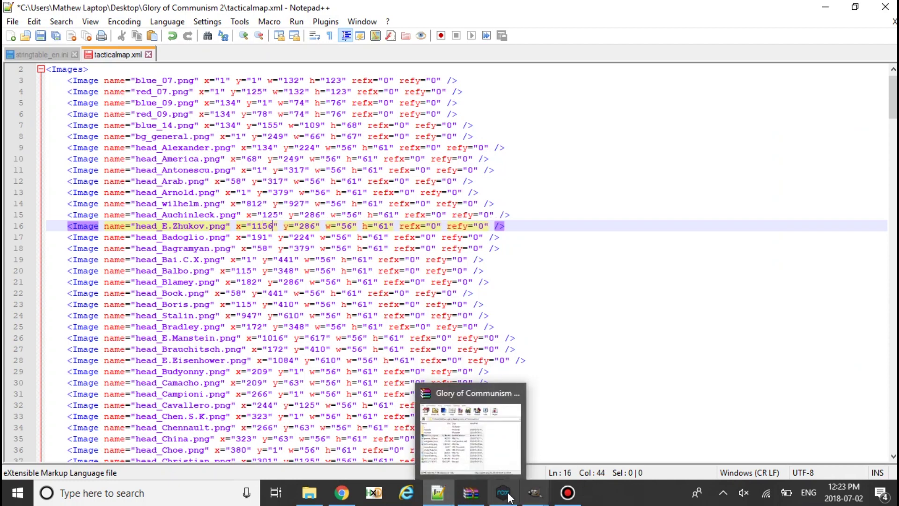
{"action": "mouse_move", "coordinate": [535, 493]}
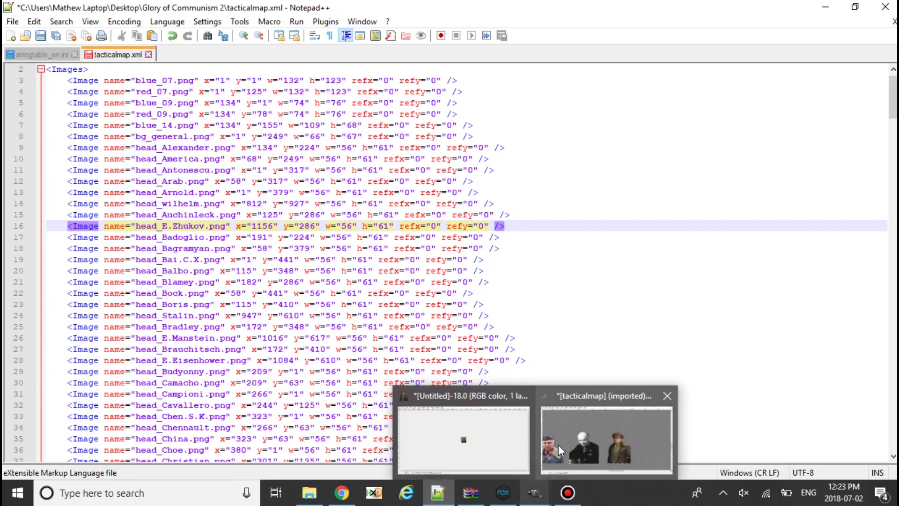
Change the y coordinate from 286 to 611 and save tacticalmap.xml.
{"action": "left_click", "coordinate": [537, 422]}
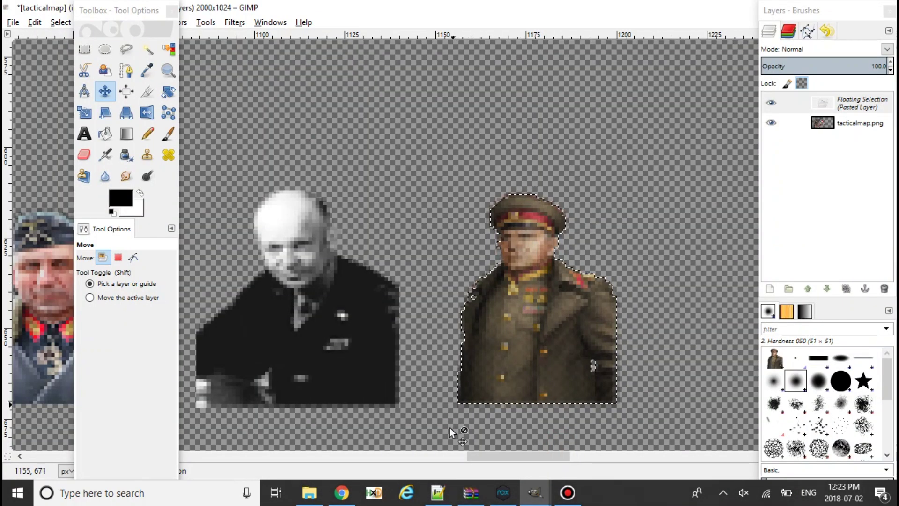
{"action": "left_click", "coordinate": [438, 492]}
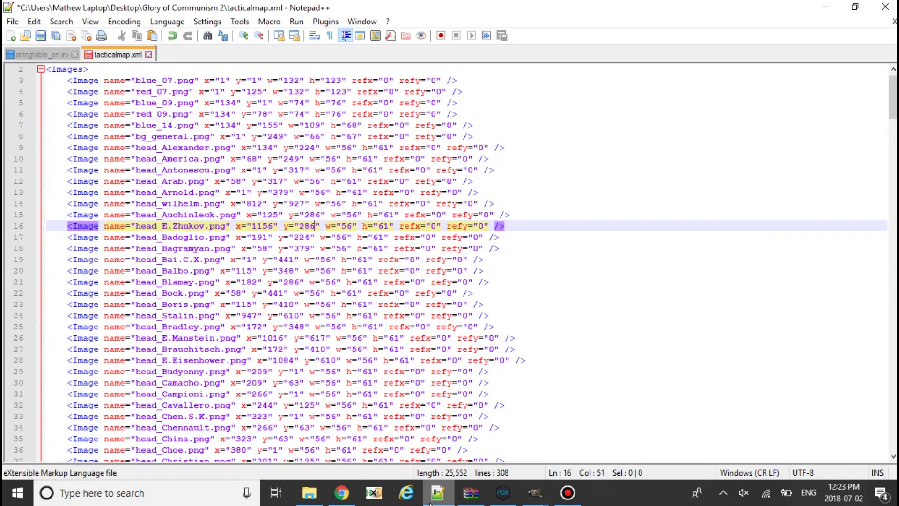
{"action": "key", "text": "BackSpace"}
{"action": "key", "text": "BackSpace"}
{"action": "key", "text": "BackSpace"}
{"action": "type", "text": "611"}
{"action": "key", "text": "ctrl+s"}
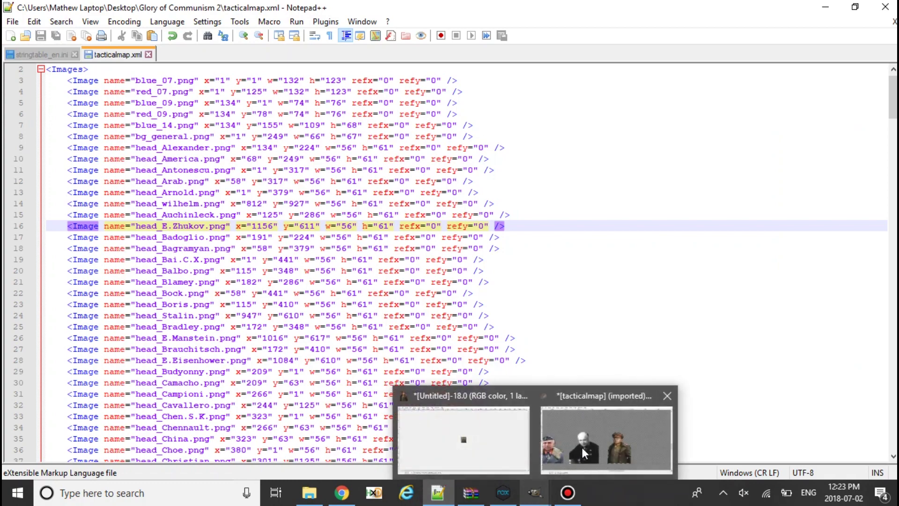
{"action": "left_click", "coordinate": [584, 453]}
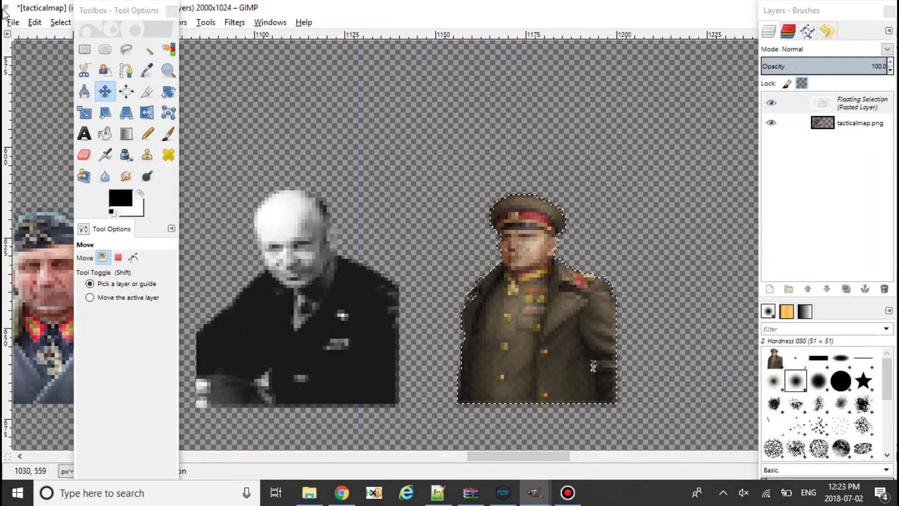
Export the sprite sheet over tacticalmap.png, replacing the existing file.
{"action": "left_click", "coordinate": [13, 23]}
{"action": "left_click", "coordinate": [41, 198]}
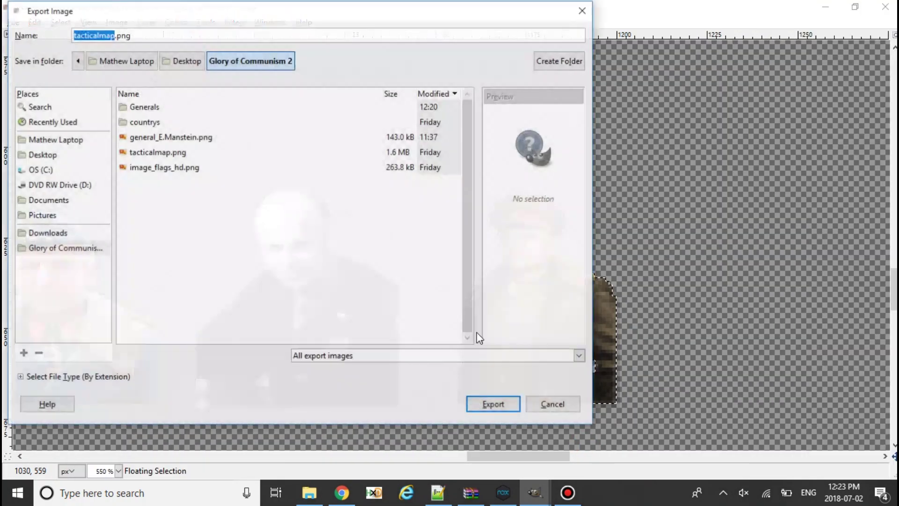
{"action": "left_click", "coordinate": [493, 404]}
{"action": "left_click", "coordinate": [333, 274]}
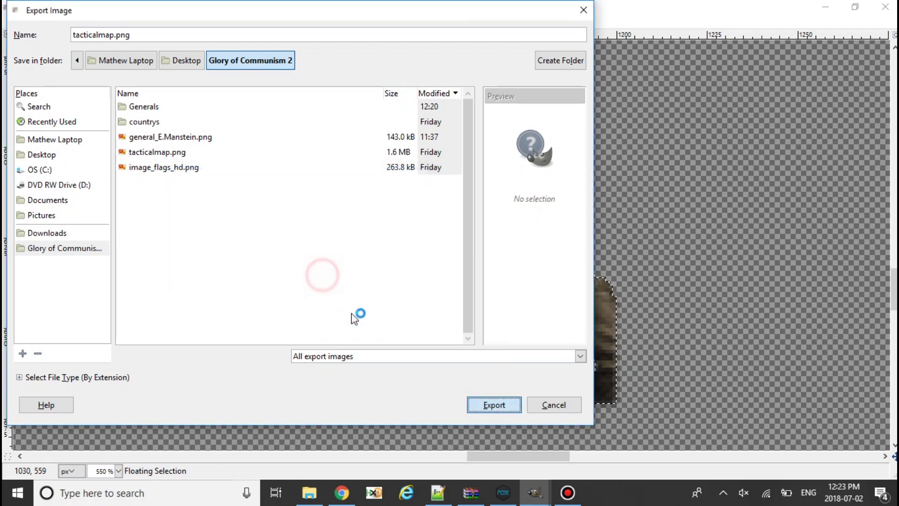
{"action": "left_click", "coordinate": [458, 372]}
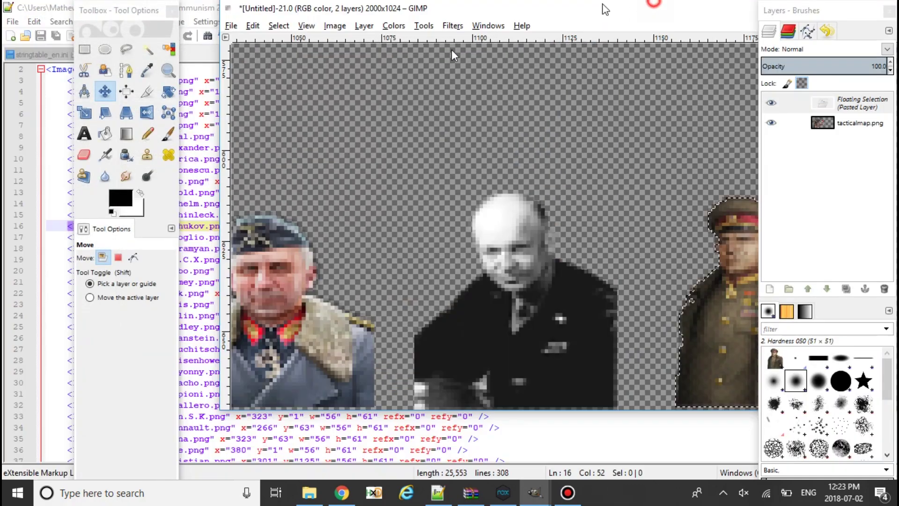
Close the tactical map image in GIMP, discarding unsaved changes.
{"action": "left_click", "coordinate": [604, 9]}
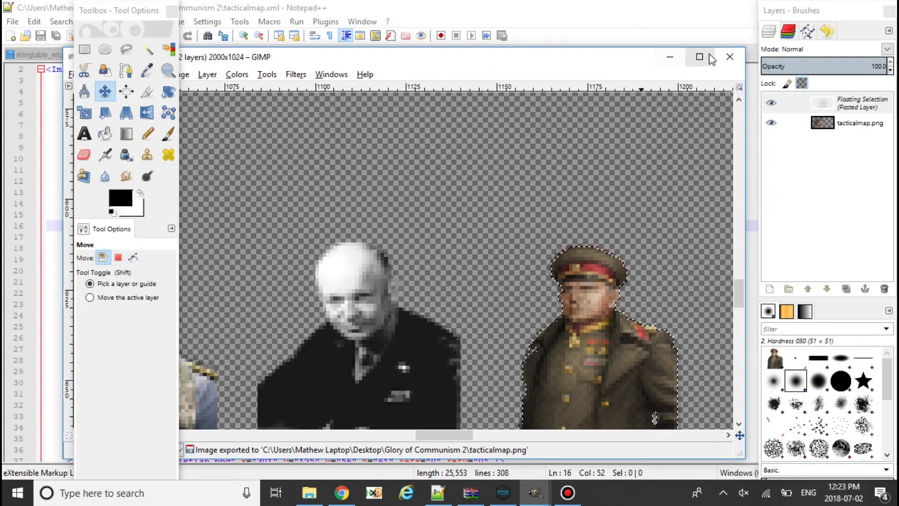
{"action": "left_click", "coordinate": [734, 51]}
{"action": "left_click", "coordinate": [419, 346]}
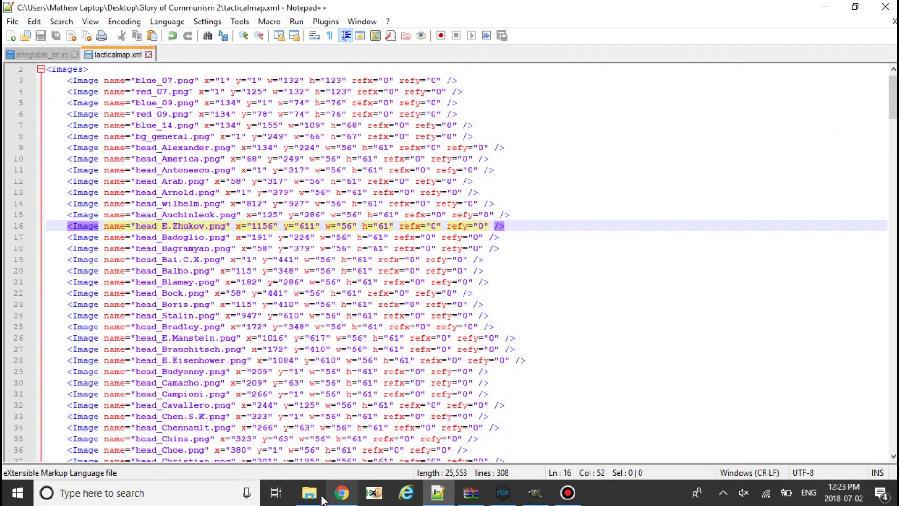
{"action": "left_click", "coordinate": [310, 492]}
Open the GOC 2 V1_sign archive's config folder and select def_portraitpos.xml.
{"action": "left_click", "coordinate": [160, 210]}
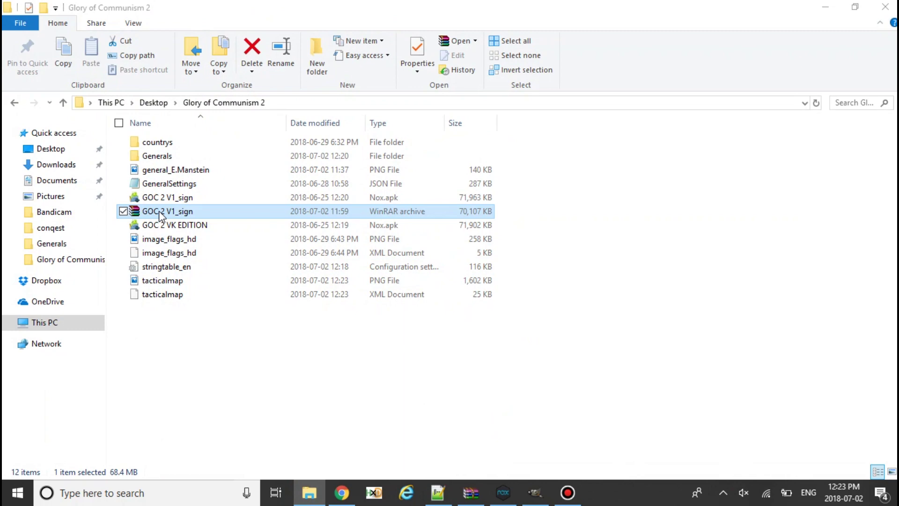
{"action": "double_click", "coordinate": [159, 211]}
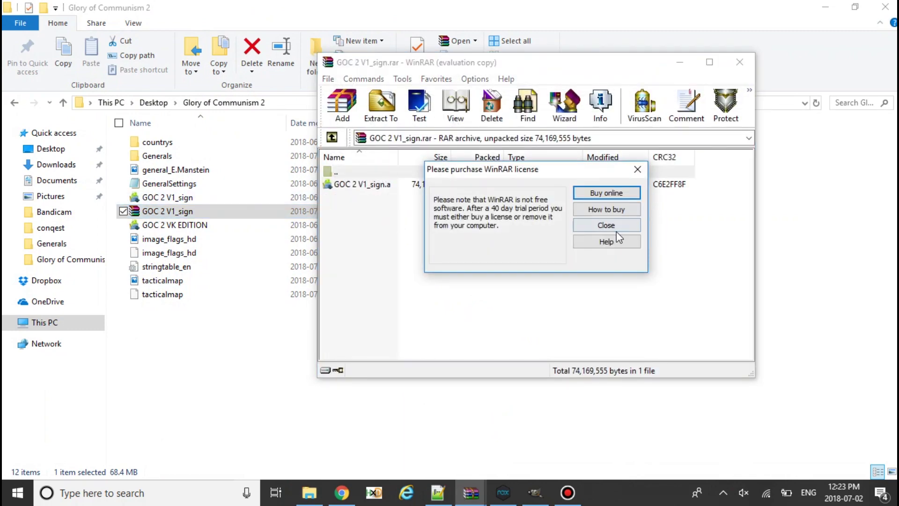
{"action": "left_click", "coordinate": [606, 225]}
{"action": "left_click_drag", "start_coordinate": [616, 231], "coordinate": [615, 231]}
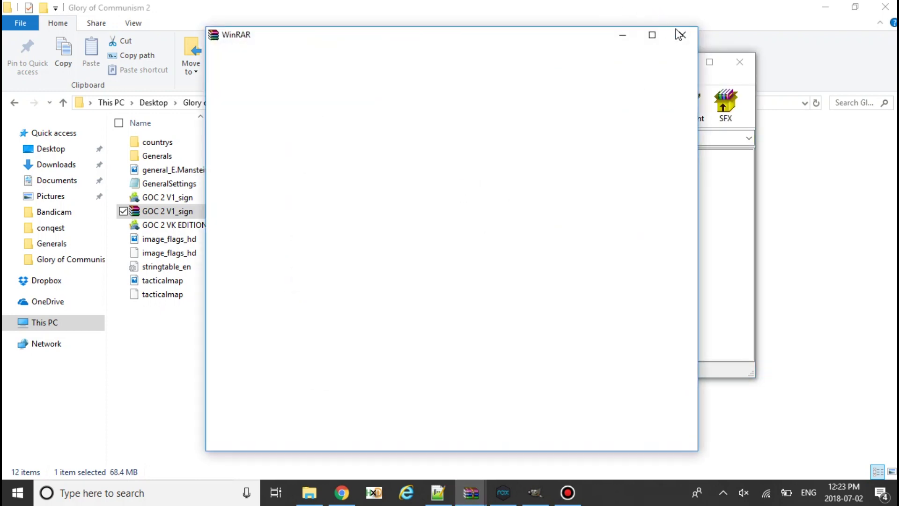
{"action": "left_click", "coordinate": [679, 35]}
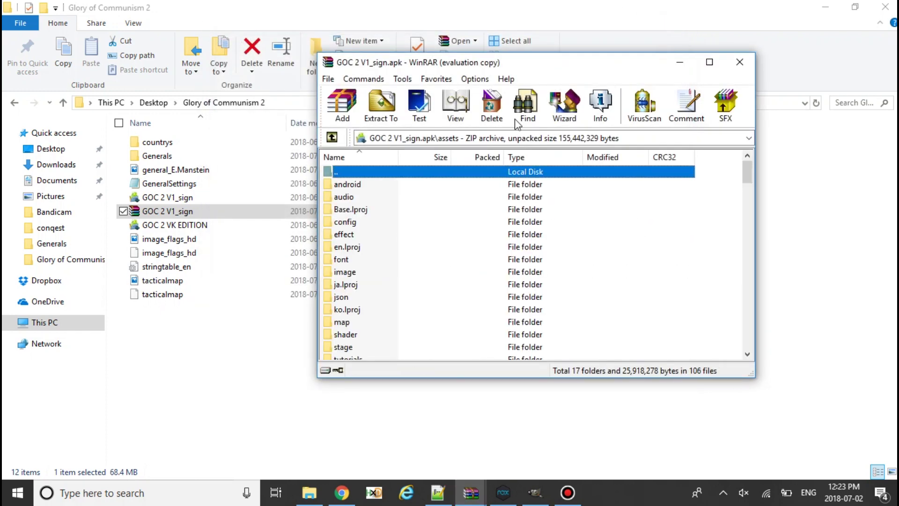
{"action": "double_click", "coordinate": [344, 222]}
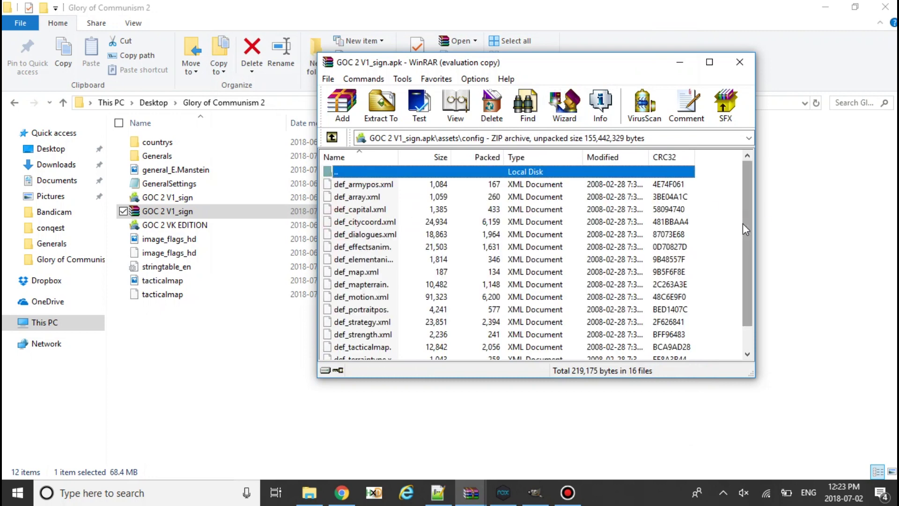
{"action": "left_click_drag", "start_coordinate": [747, 211], "coordinate": [745, 233]}
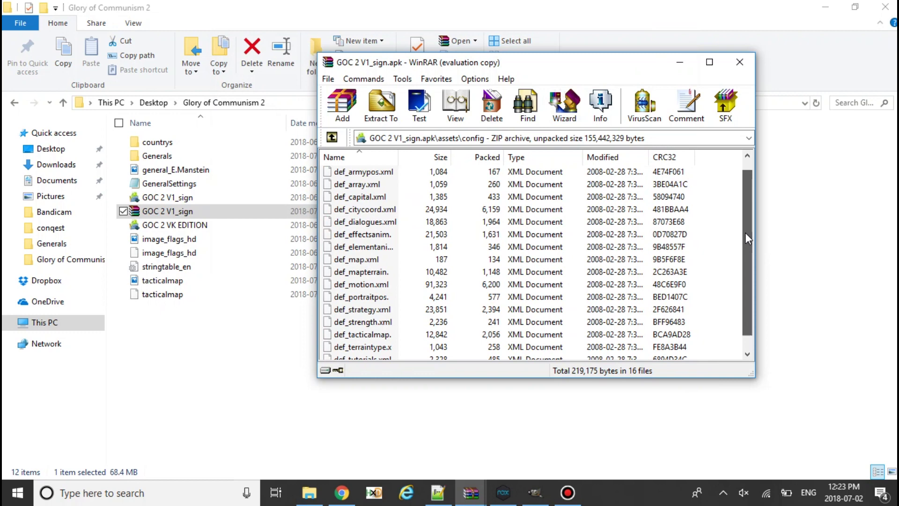
{"action": "left_click", "coordinate": [380, 296]}
Drop def_portraitpos.xml into Glory of Communism 2 and scan it for threats.
{"action": "left_click_drag", "start_coordinate": [224, 358], "coordinate": [225, 358]}
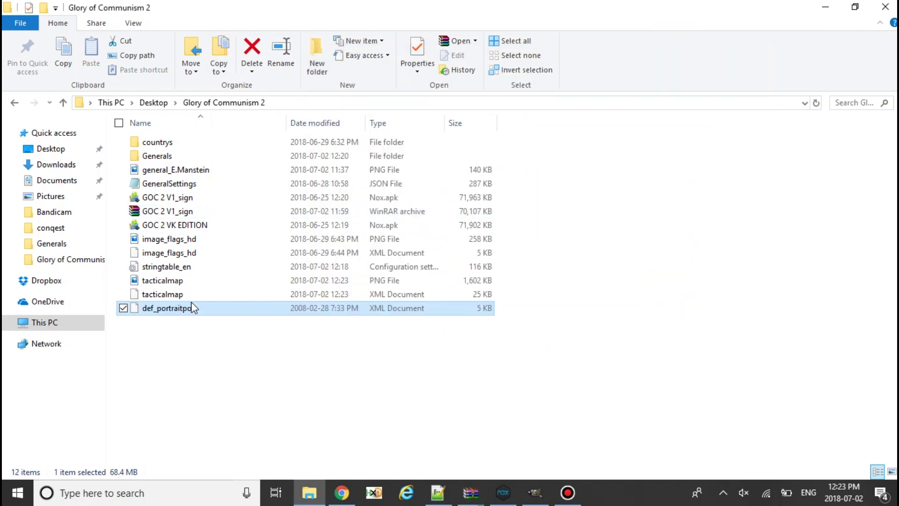
{"action": "right_click", "coordinate": [192, 307]}
{"action": "left_click", "coordinate": [79, 203]}
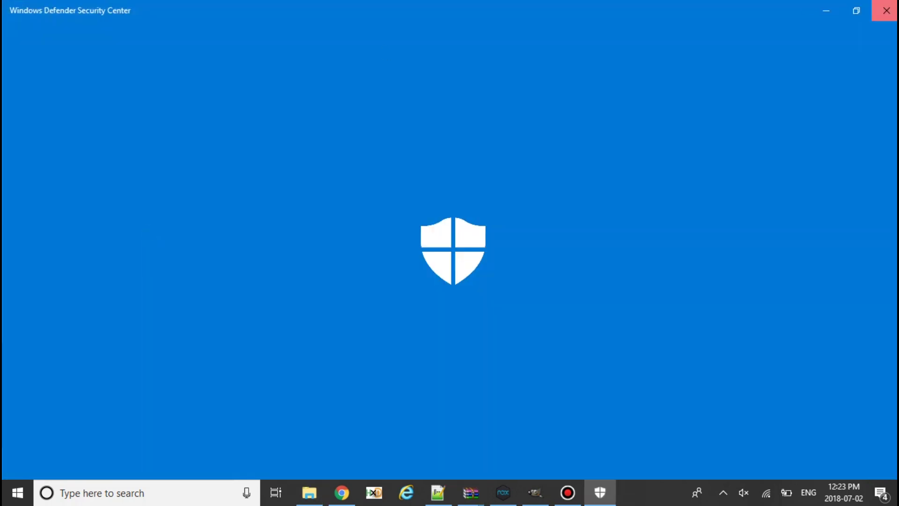
{"action": "left_click", "coordinate": [886, 8]}
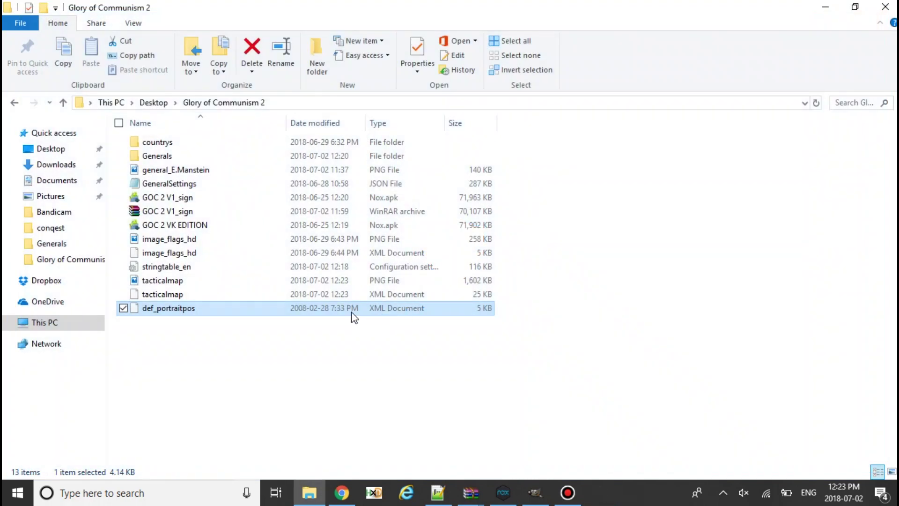
Open def_portraitpos in Notepad++ and scroll through its 73 portrait positions.
{"action": "right_click", "coordinate": [352, 316]}
{"action": "left_click", "coordinate": [250, 195]}
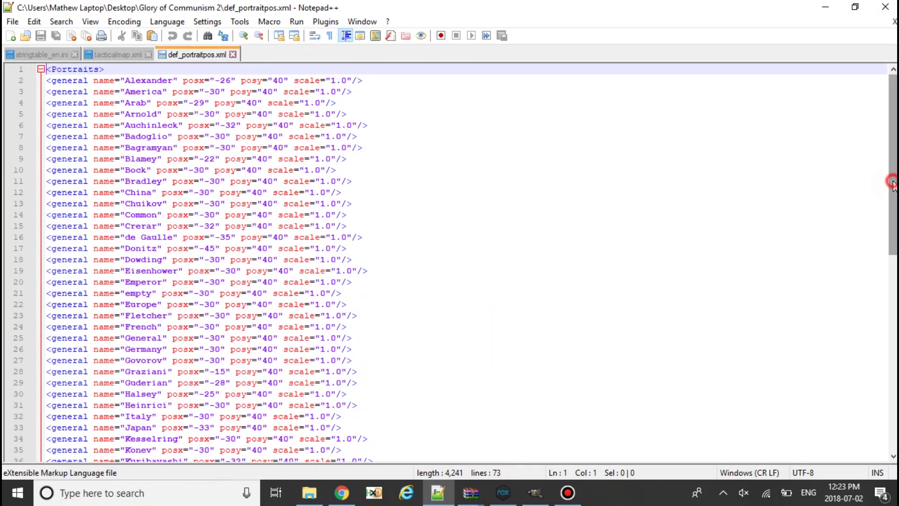
{"action": "left_click_drag", "start_coordinate": [893, 185], "coordinate": [894, 382]}
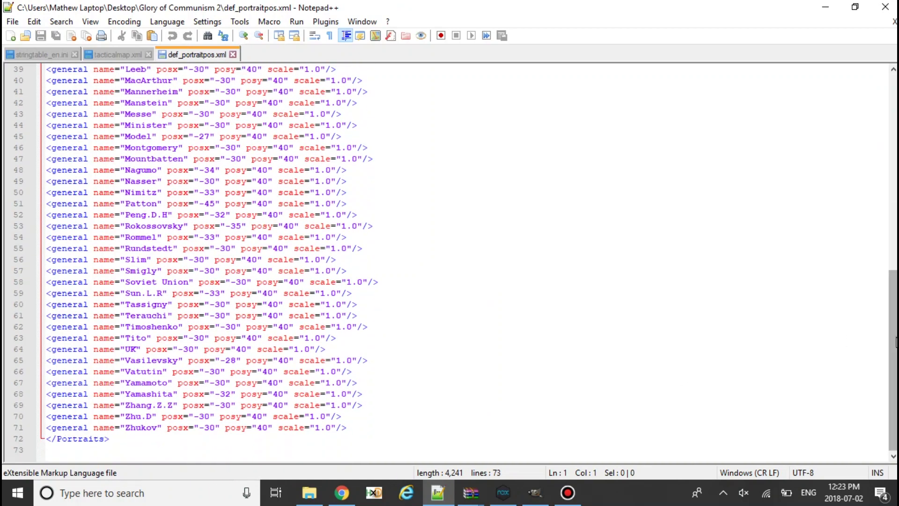
{"action": "left_click_drag", "start_coordinate": [893, 365], "coordinate": [893, 105]}
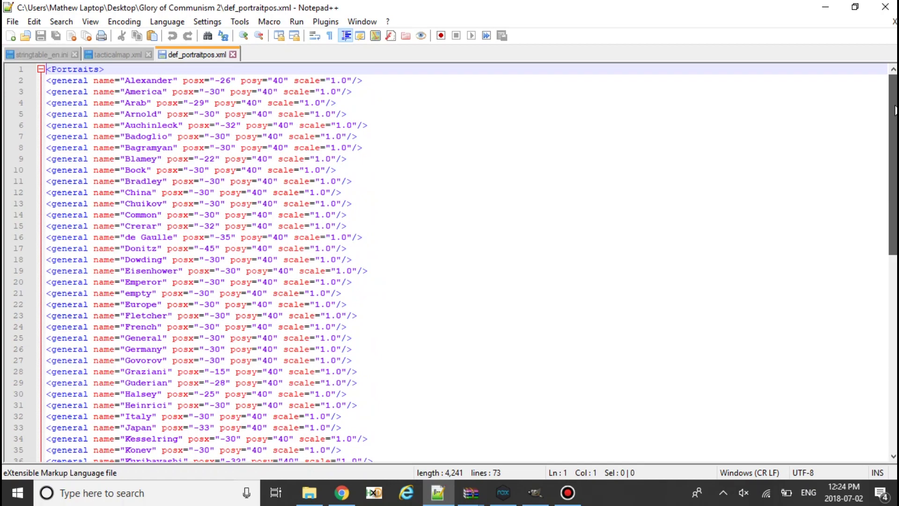
{"action": "left_click_drag", "start_coordinate": [893, 106], "coordinate": [894, 351]}
{"action": "left_click", "coordinate": [854, 7]}
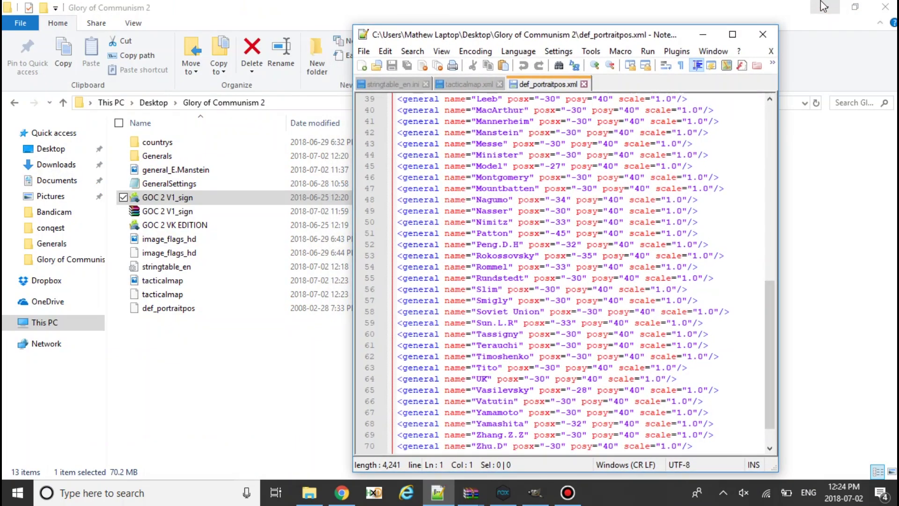
Minimize Notepad++, Explorer, Chrome, GIMP and WinRAR, then open the desktop GOC 2 V1_sign archive.
{"action": "left_click", "coordinate": [823, 5]}
{"action": "left_click", "coordinate": [706, 32]}
{"action": "left_click", "coordinate": [710, 14]}
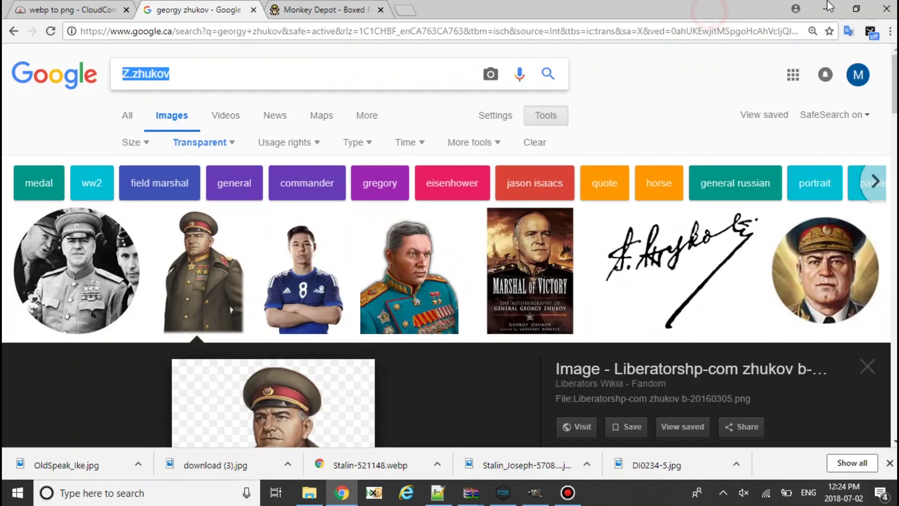
{"action": "left_click", "coordinate": [828, 8]}
{"action": "left_click", "coordinate": [680, 62]}
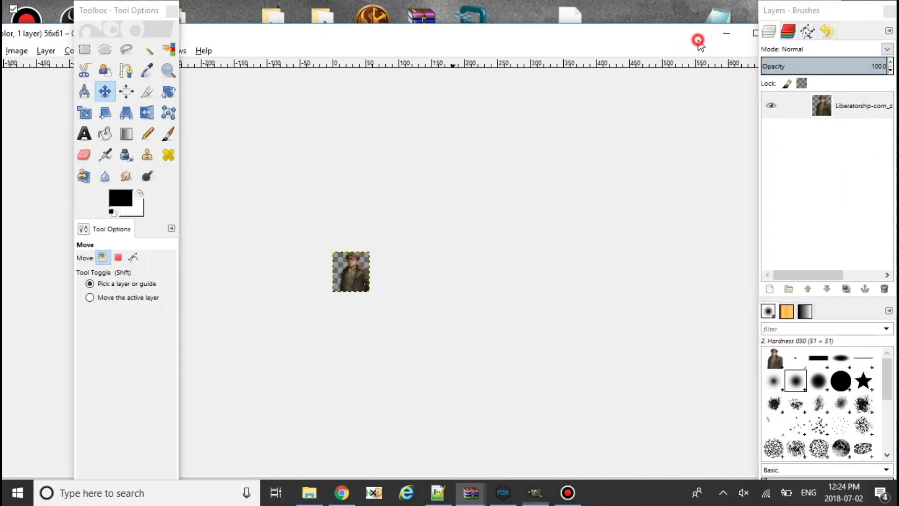
{"action": "left_click", "coordinate": [736, 33]}
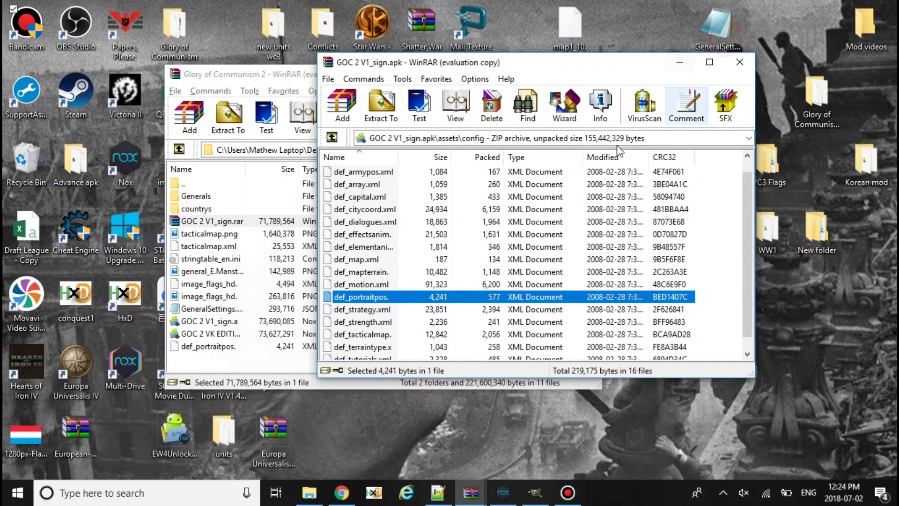
{"action": "left_click", "coordinate": [680, 62]}
{"action": "left_click", "coordinate": [679, 62]}
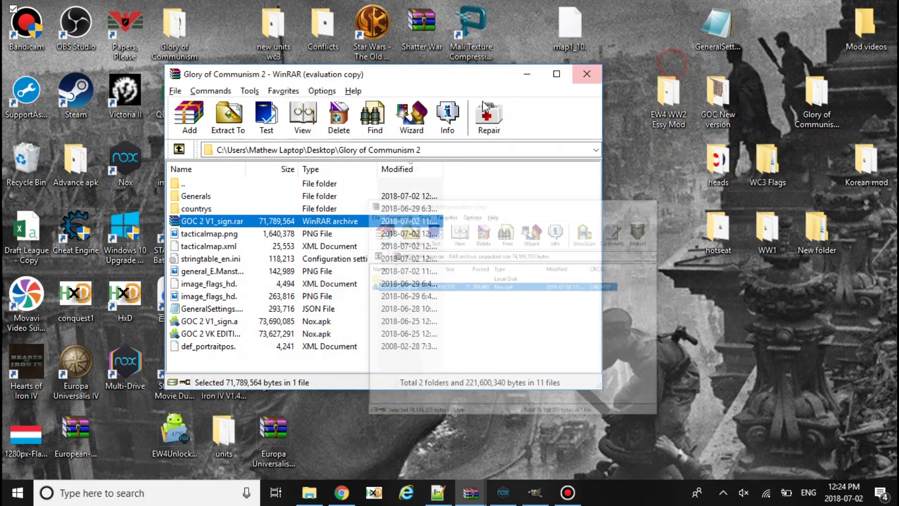
{"action": "left_click", "coordinate": [537, 73]}
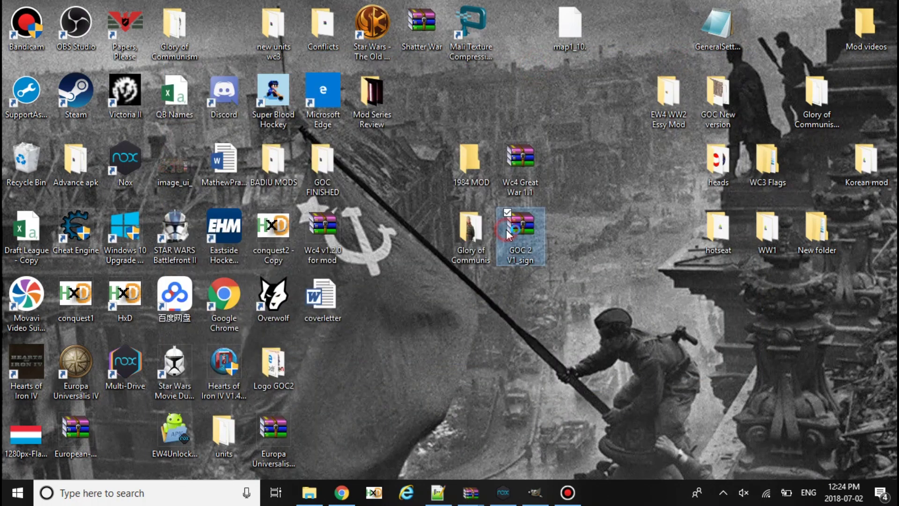
{"action": "double_click", "coordinate": [506, 229]}
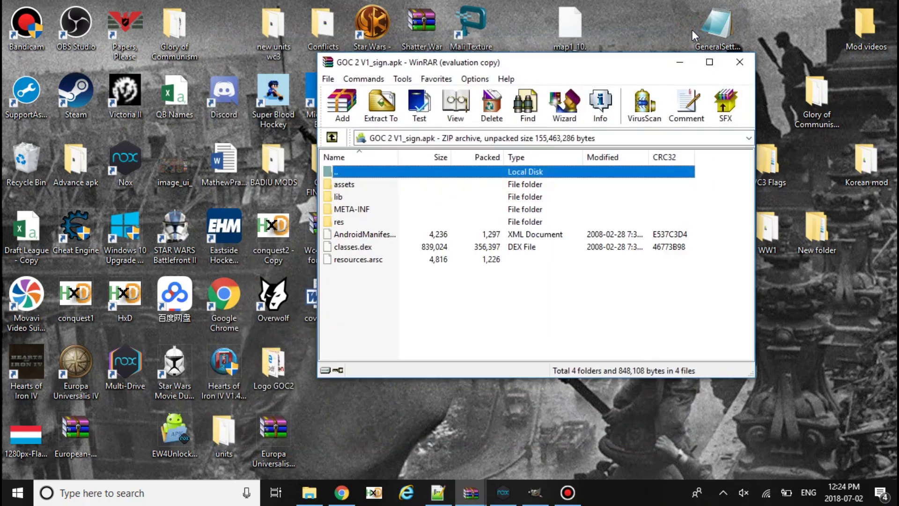
View the APK's assets\config\def_portraitpos.xml down to its final E.Eisenhower entry.
{"action": "key", "text": "Return"}
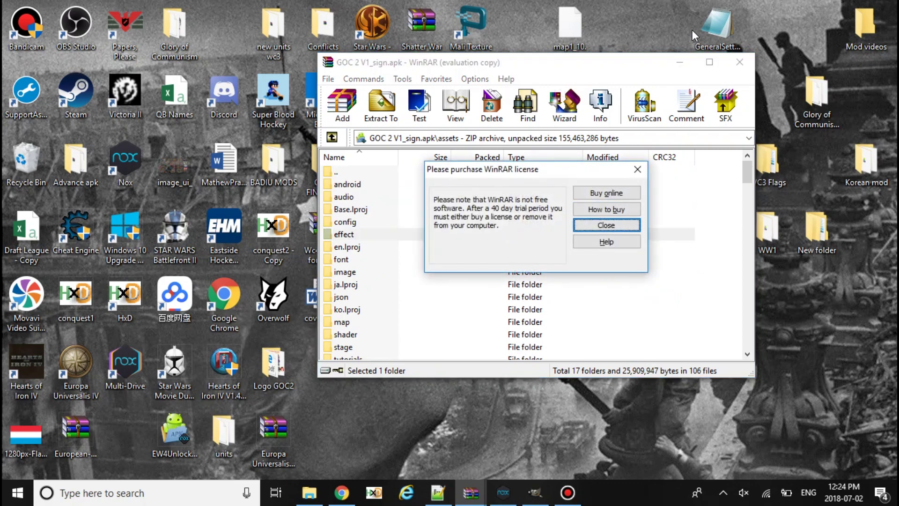
{"action": "key", "text": "Escape"}
{"action": "key", "text": "Up"}
{"action": "key", "text": "Up"}
{"action": "key", "text": "Return"}
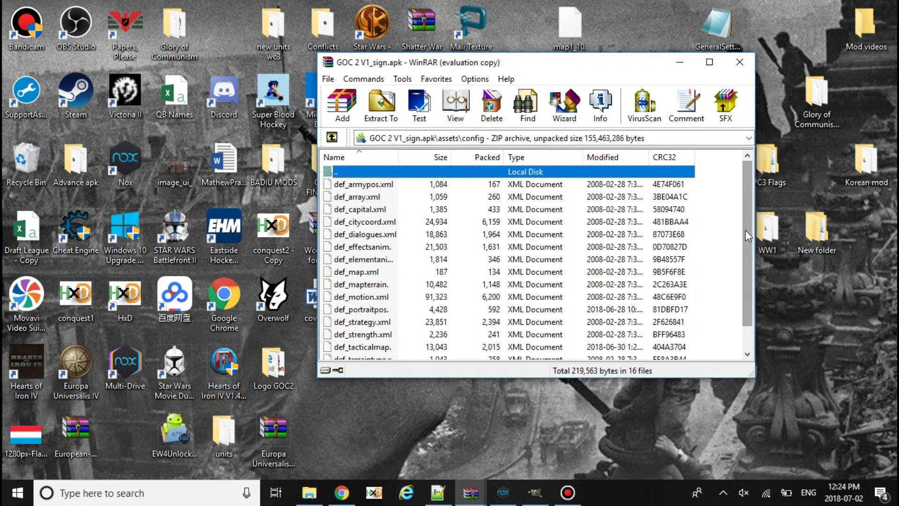
{"action": "left_click_drag", "start_coordinate": [745, 230], "coordinate": [750, 258]}
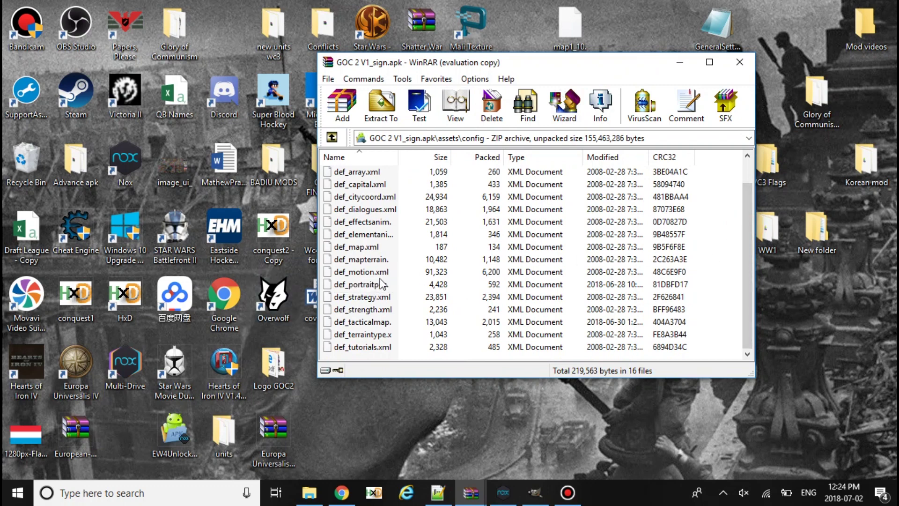
{"action": "double_click", "coordinate": [361, 285]}
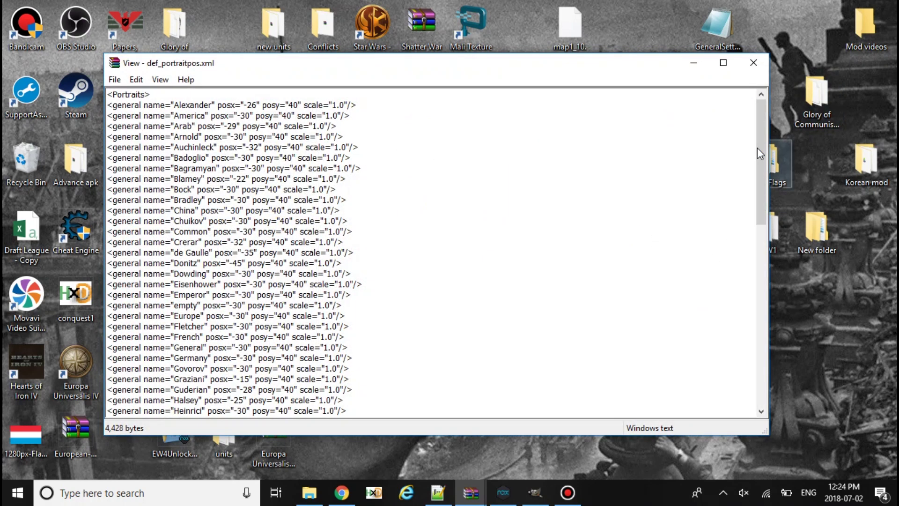
{"action": "left_click_drag", "start_coordinate": [759, 151], "coordinate": [760, 344]}
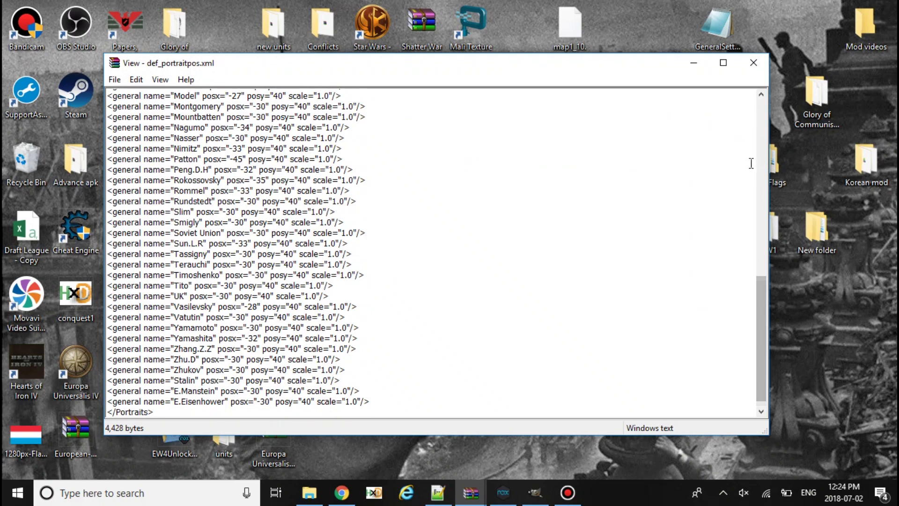
{"action": "left_click", "coordinate": [754, 62]}
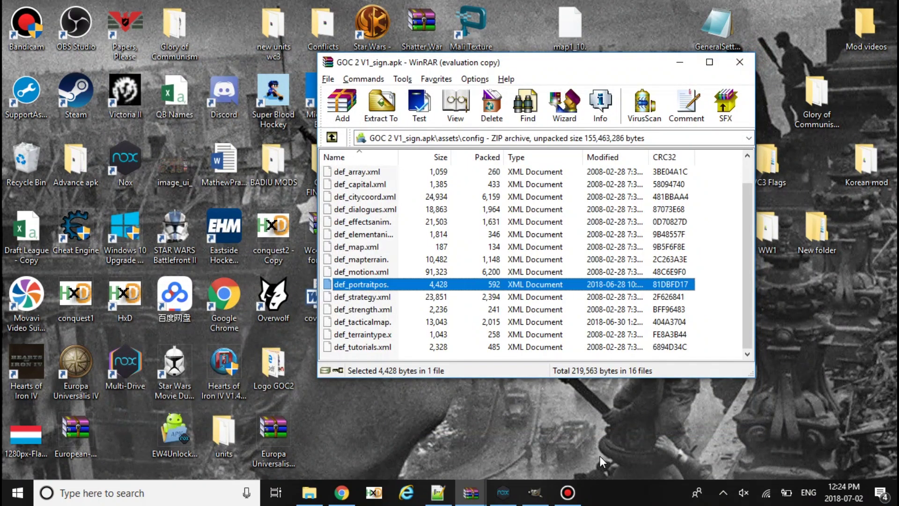
Extract def_portraitpos.xml from the APK onto the desktop and close WinRAR.
{"action": "left_click_drag", "start_coordinate": [360, 283], "coordinate": [618, 432]}
{"action": "left_click", "coordinate": [739, 62]}
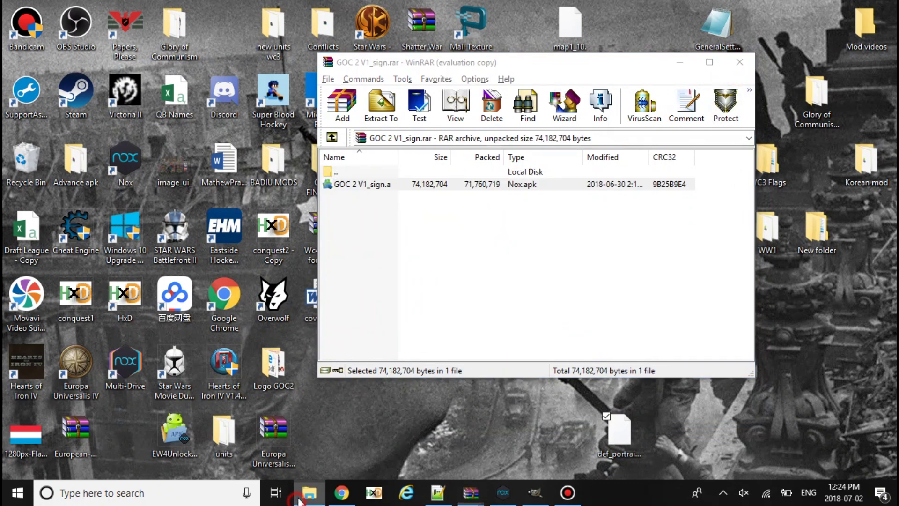
{"action": "left_click", "coordinate": [310, 492]}
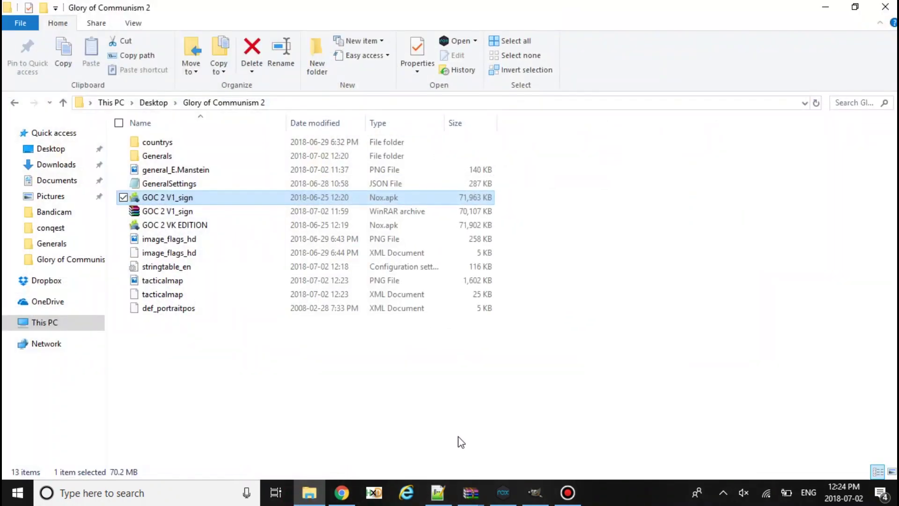
{"action": "double_click", "coordinate": [624, 6]}
{"action": "left_click", "coordinate": [739, 62]}
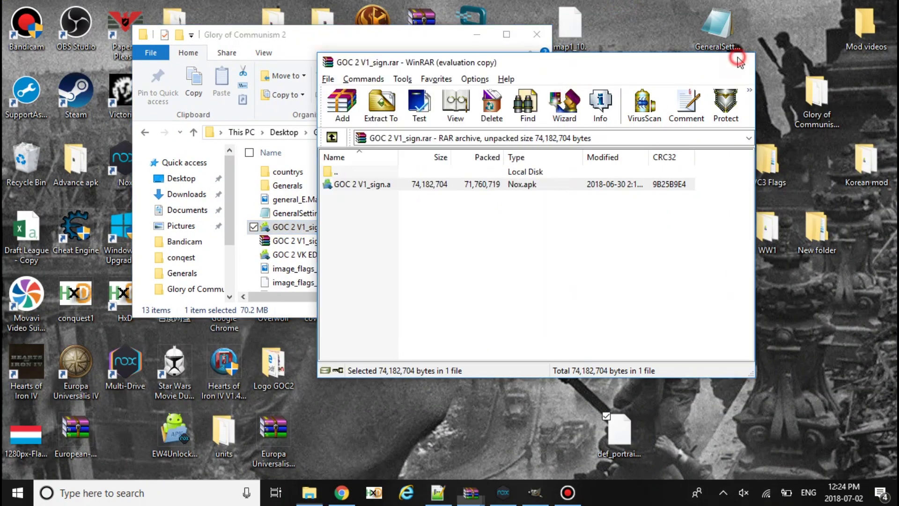
Move the desktop def_portraitpos.xml into Glory of Communism 2, replacing the existing file.
{"action": "left_click_drag", "start_coordinate": [620, 429], "coordinate": [366, 284]}
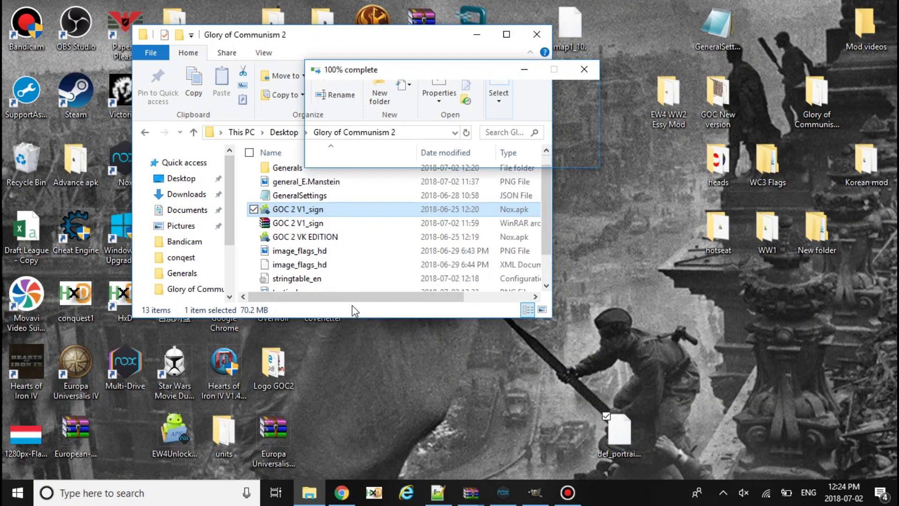
{"action": "left_click", "coordinate": [417, 154]}
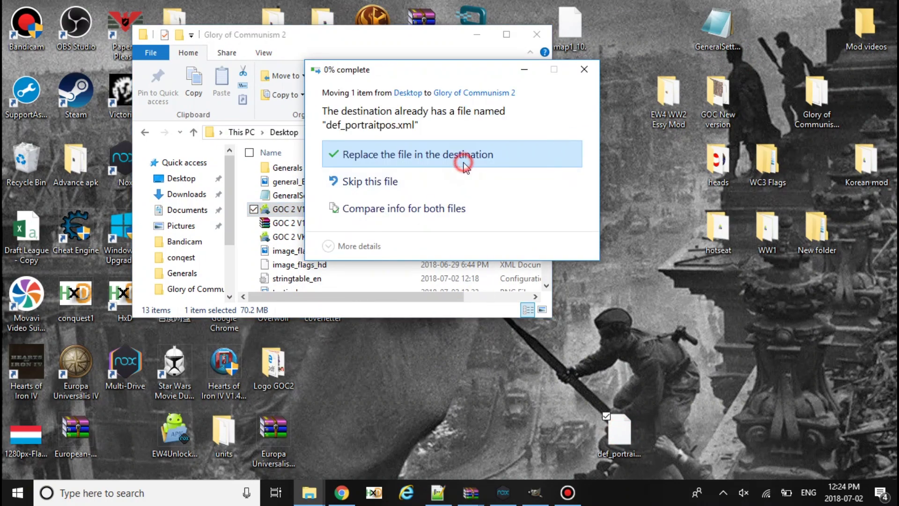
{"action": "double_click", "coordinate": [510, 34]}
{"action": "right_click", "coordinate": [201, 309]}
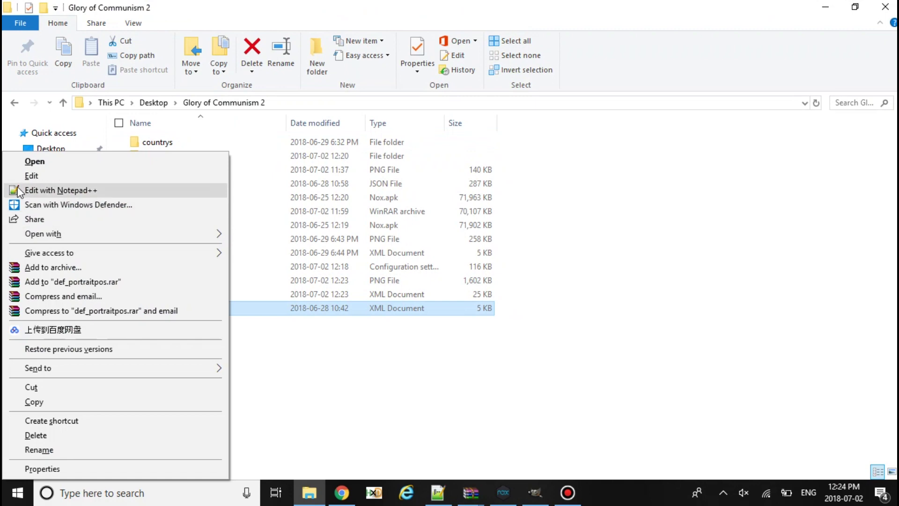
Reload def_portraitpos.xml in Notepad++ and duplicate the E.Eisenhower portrait line.
{"action": "left_click", "coordinate": [203, 191]}
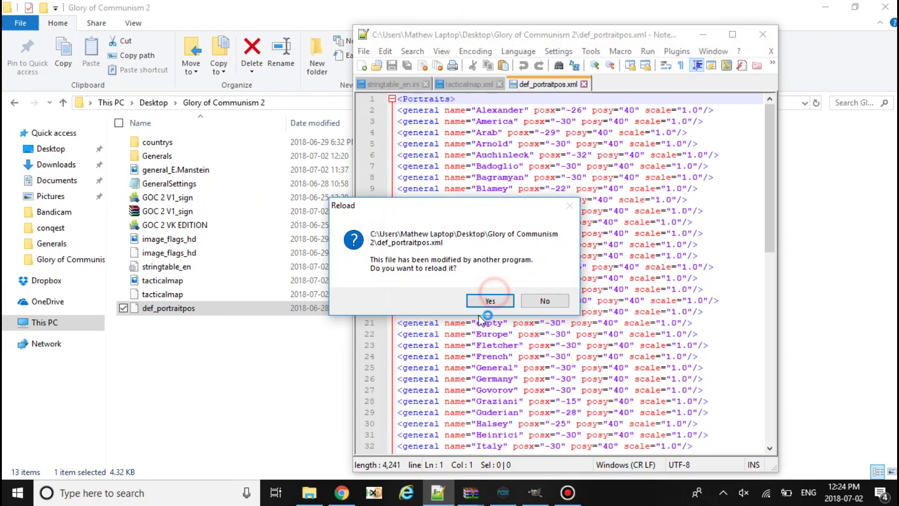
{"action": "left_click", "coordinate": [489, 299]}
{"action": "left_click", "coordinate": [732, 34]}
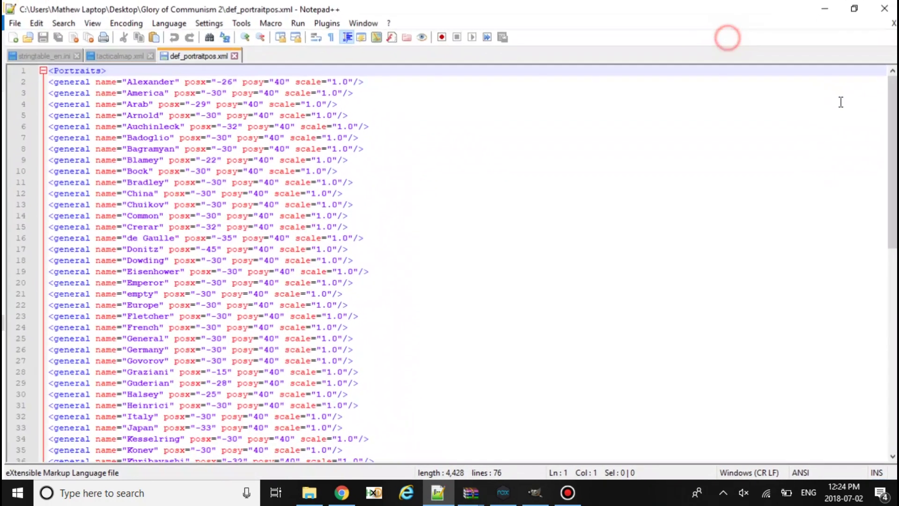
{"action": "left_click_drag", "start_coordinate": [893, 95], "coordinate": [892, 310]}
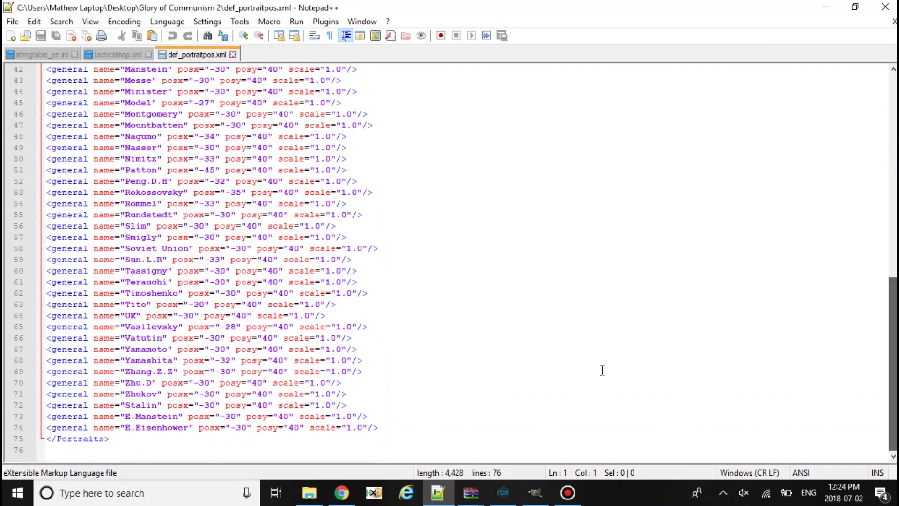
{"action": "left_click_drag", "start_coordinate": [47, 427], "coordinate": [391, 428]}
{"action": "key", "text": "ctrl+c"}
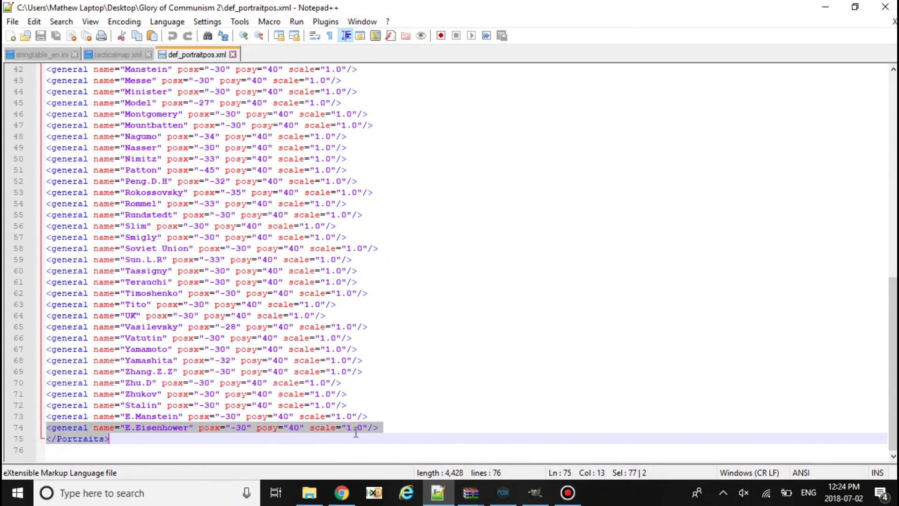
{"action": "left_click", "coordinate": [392, 427]}
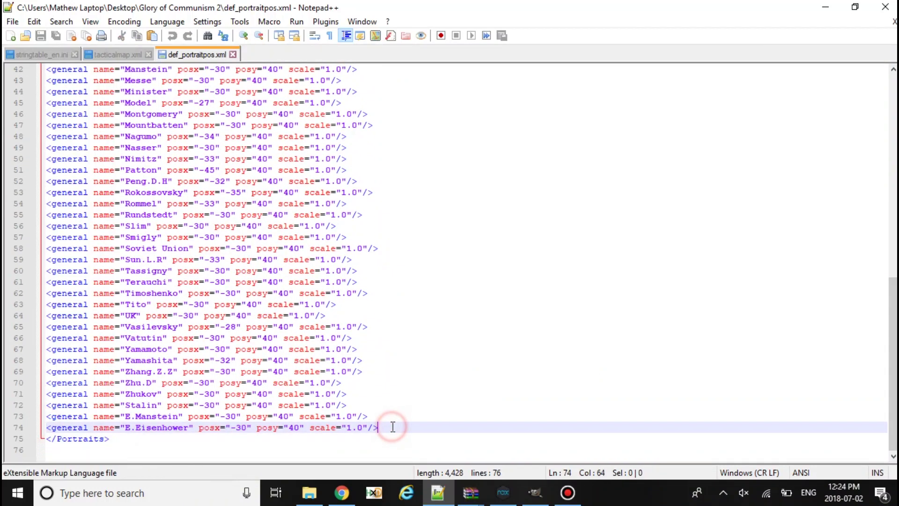
{"action": "key", "text": "Return"}
{"action": "key", "text": "ctrl+v"}
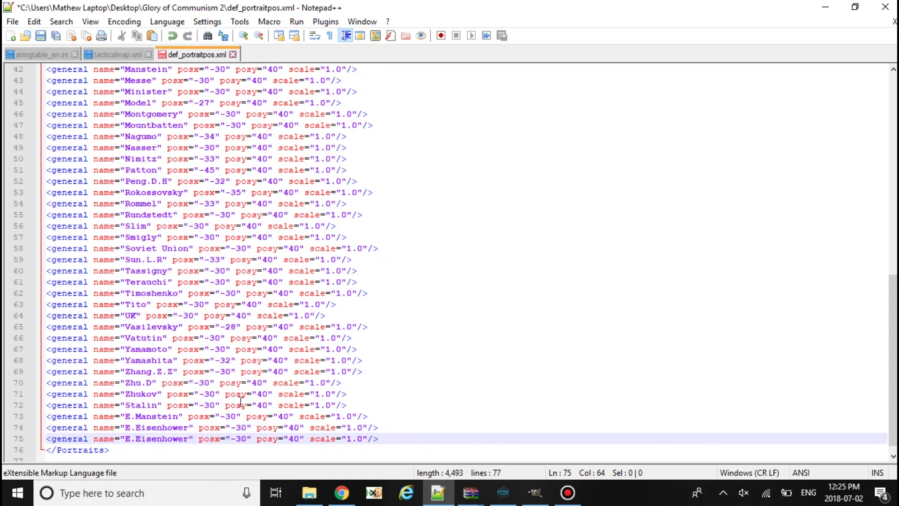
Rename the copied line to E.Zhukov and save def_portraitpos.xml.
{"action": "left_click", "coordinate": [46, 54]}
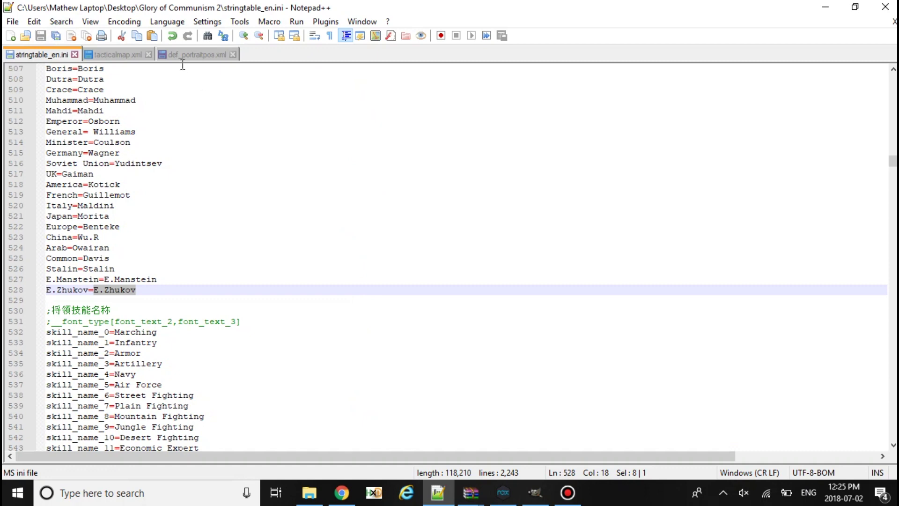
{"action": "left_click", "coordinate": [193, 56]}
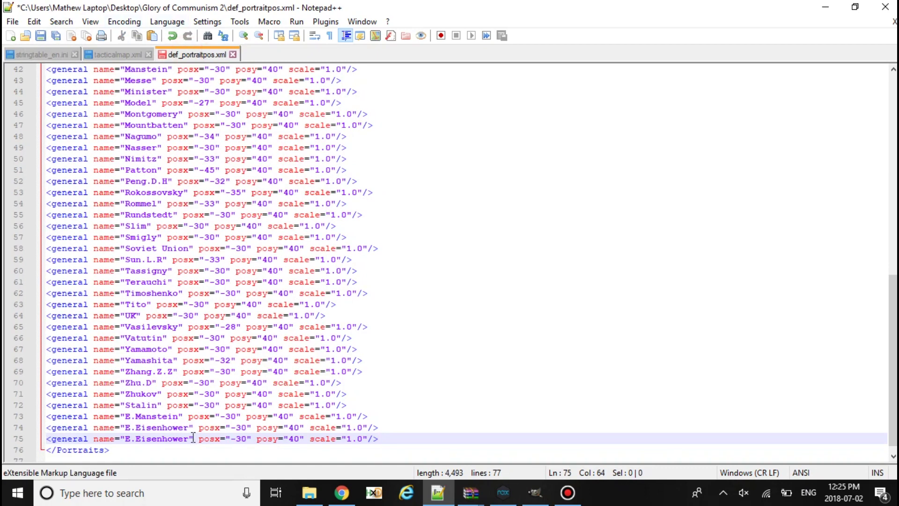
{"action": "left_click", "coordinate": [191, 439]}
{"action": "key", "text": "BackSpace"}
{"action": "key", "text": "BackSpace"}
{"action": "key", "text": "BackSpace"}
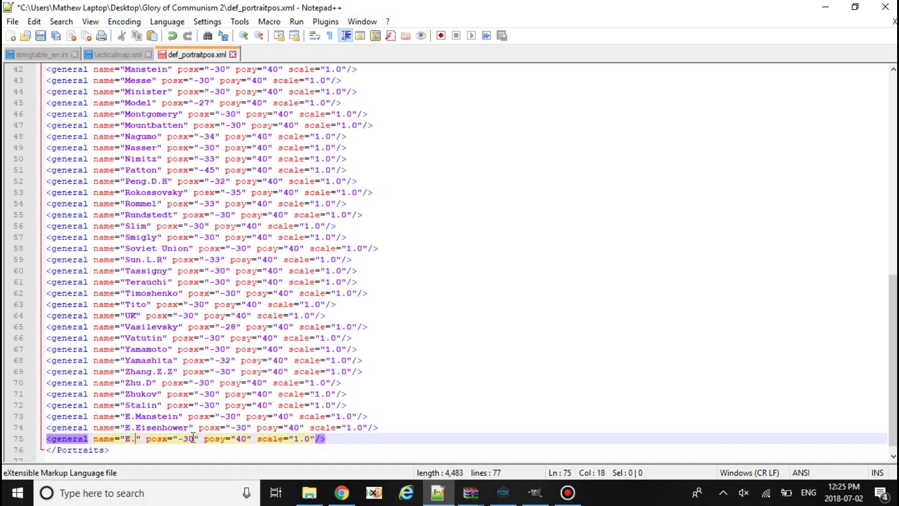
{"action": "type", "text": "Zhukov"}
{"action": "key", "text": "ctrl+s"}
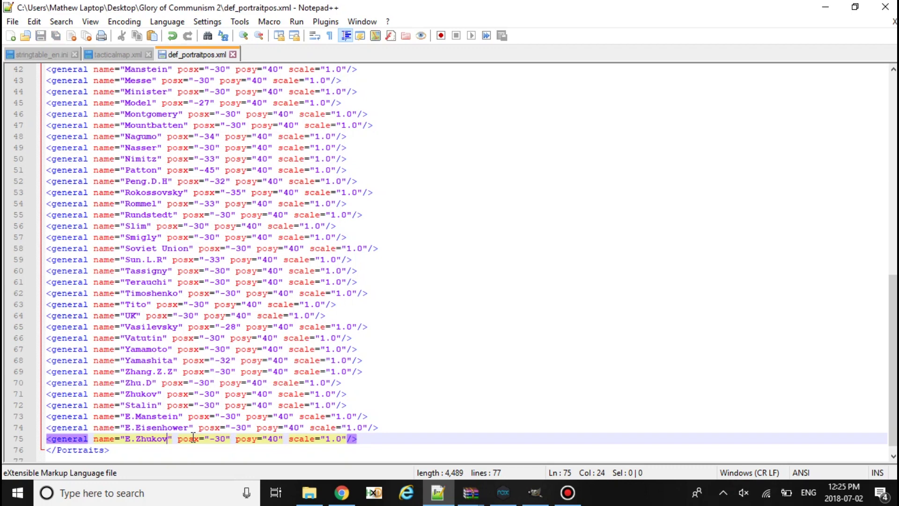
{"action": "left_click", "coordinate": [828, 7]}
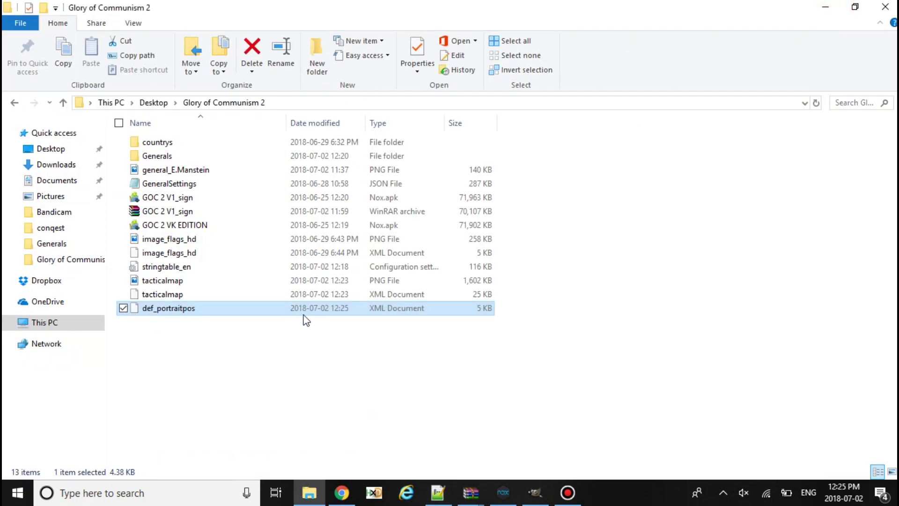
Open GeneralSettings.json and duplicate the E.Eisenhower entry onto line 60.
{"action": "right_click", "coordinate": [169, 183]}
{"action": "left_click", "coordinate": [71, 190]}
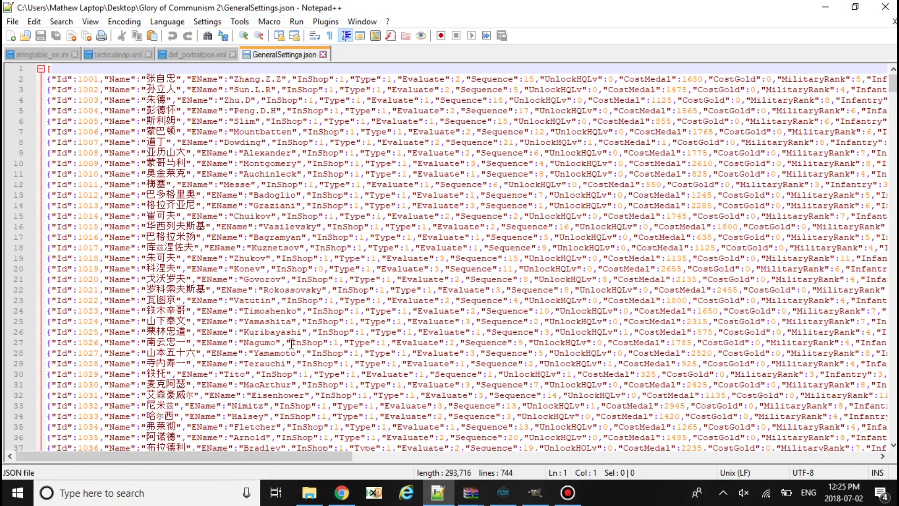
{"action": "left_click_drag", "start_coordinate": [892, 87], "coordinate": [893, 107]}
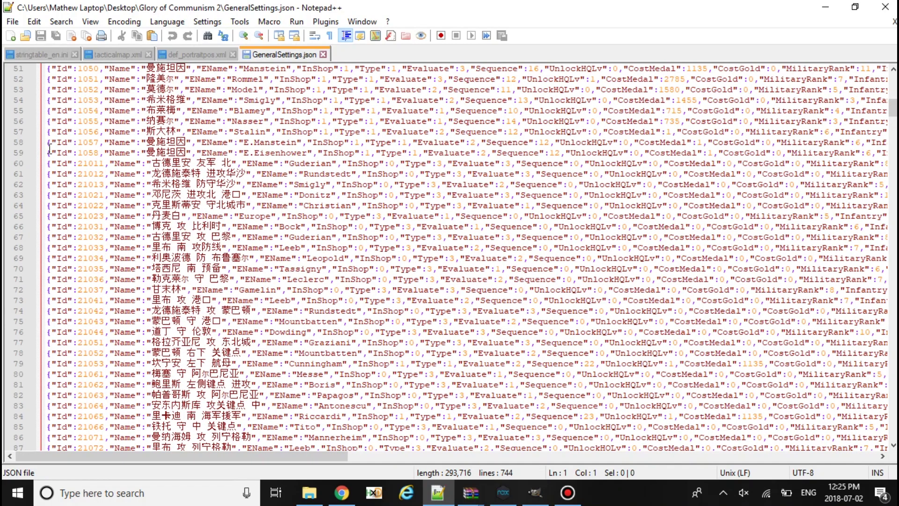
{"action": "mouse_move", "coordinate": [48, 153]}
{"action": "left_mouse_down"}
{"action": "mouse_move", "coordinate": [880, 164]}
{"action": "mouse_move", "coordinate": [884, 134]}
{"action": "mouse_move", "coordinate": [794, 142]}
{"action": "left_mouse_up"}
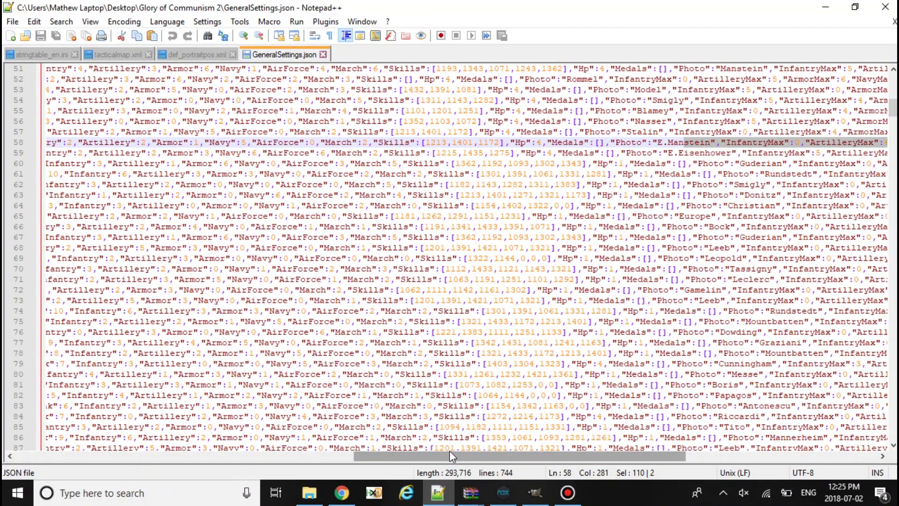
{"action": "left_click_drag", "start_coordinate": [461, 456], "coordinate": [70, 457]}
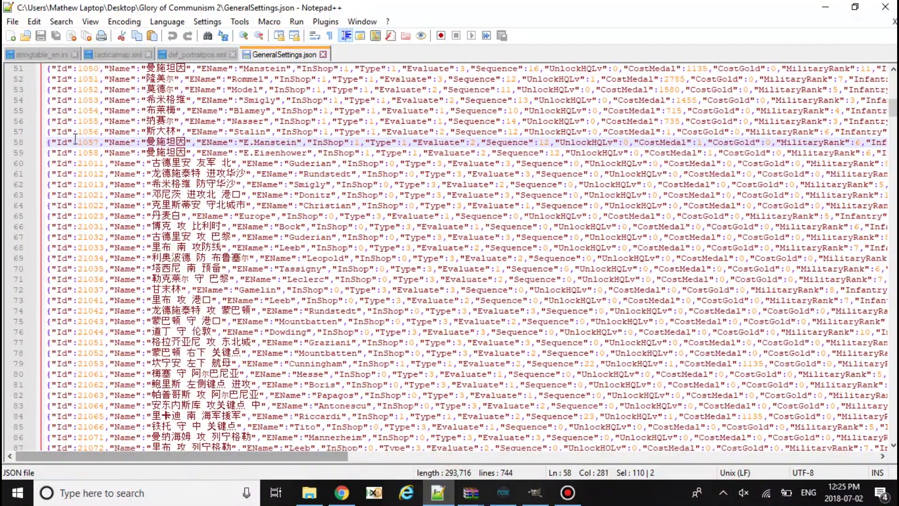
{"action": "left_click", "coordinate": [73, 143]}
{"action": "left_click", "coordinate": [47, 153]}
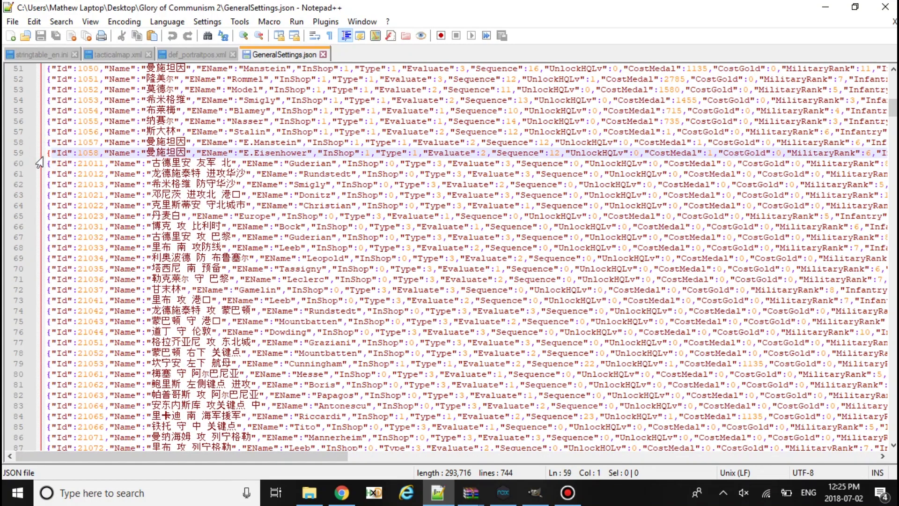
{"action": "mouse_move", "coordinate": [47, 152]}
{"action": "left_mouse_down"}
{"action": "mouse_move", "coordinate": [894, 156]}
{"action": "mouse_move", "coordinate": [873, 142]}
{"action": "mouse_move", "coordinate": [882, 152]}
{"action": "left_mouse_up"}
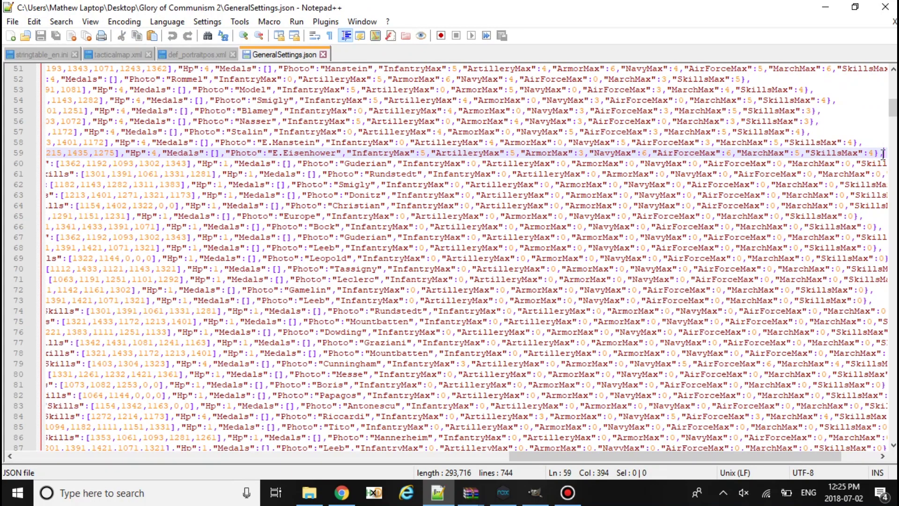
{"action": "key", "text": "ctrl+d"}
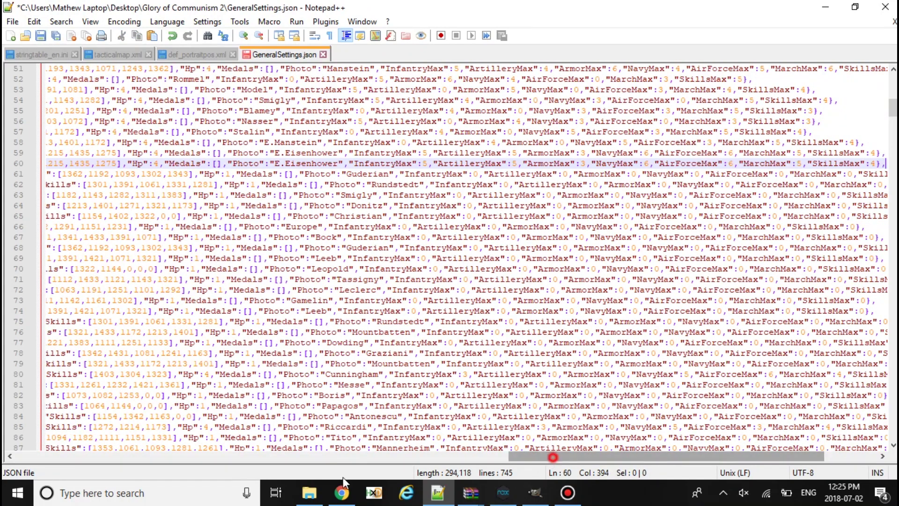
{"action": "left_click_drag", "start_coordinate": [566, 457], "coordinate": [70, 457]}
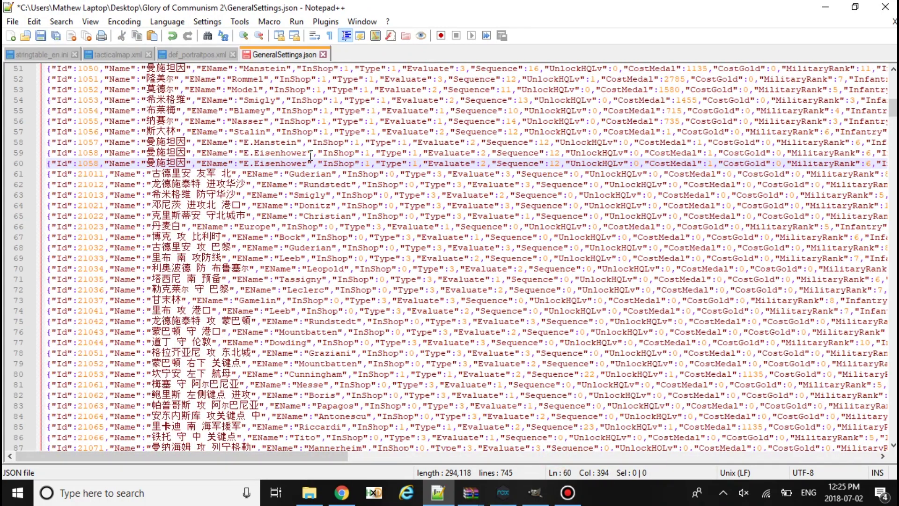
Select E.Zhukov in the string table and review the tacticalmap and def_portraitpos tabs.
{"action": "left_click", "coordinate": [38, 54]}
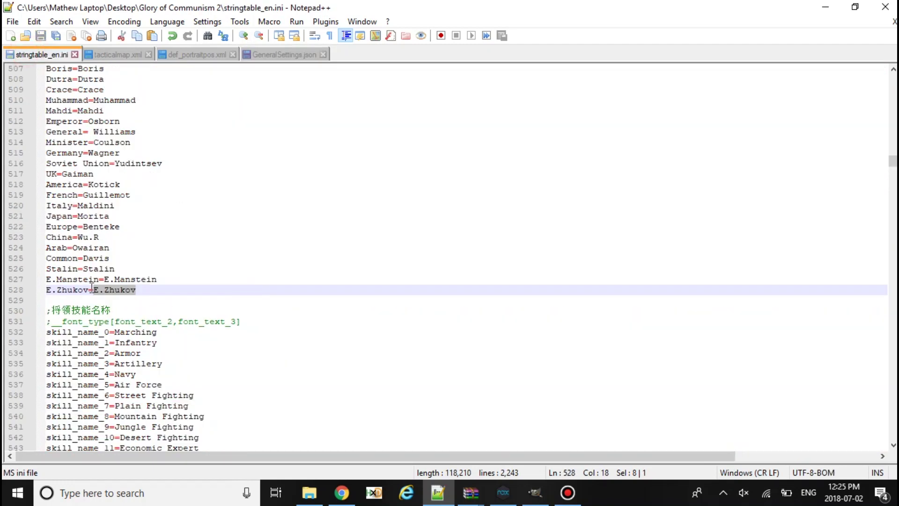
{"action": "left_click", "coordinate": [92, 289]}
{"action": "left_click_drag", "start_coordinate": [92, 289], "coordinate": [136, 290]}
{"action": "left_click", "coordinate": [117, 54]}
{"action": "left_click", "coordinate": [284, 54]}
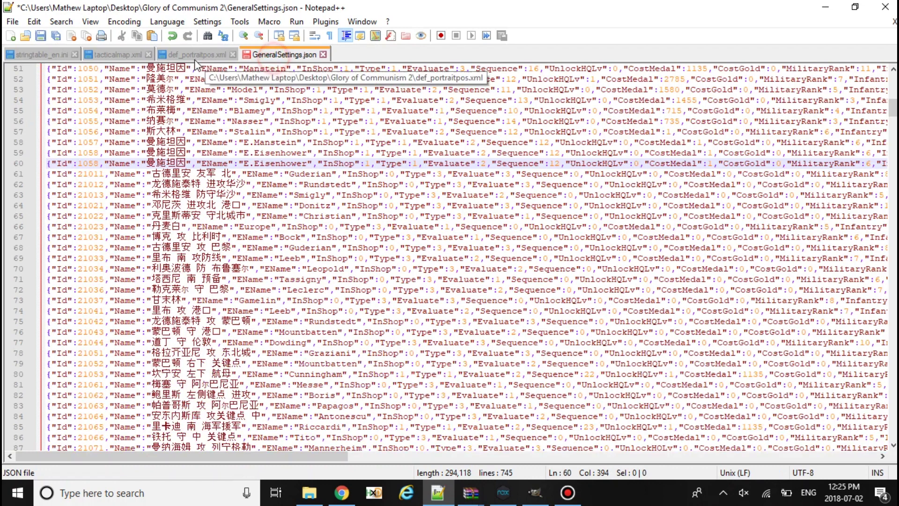
{"action": "left_click", "coordinate": [196, 54]}
{"action": "left_click", "coordinate": [284, 55]}
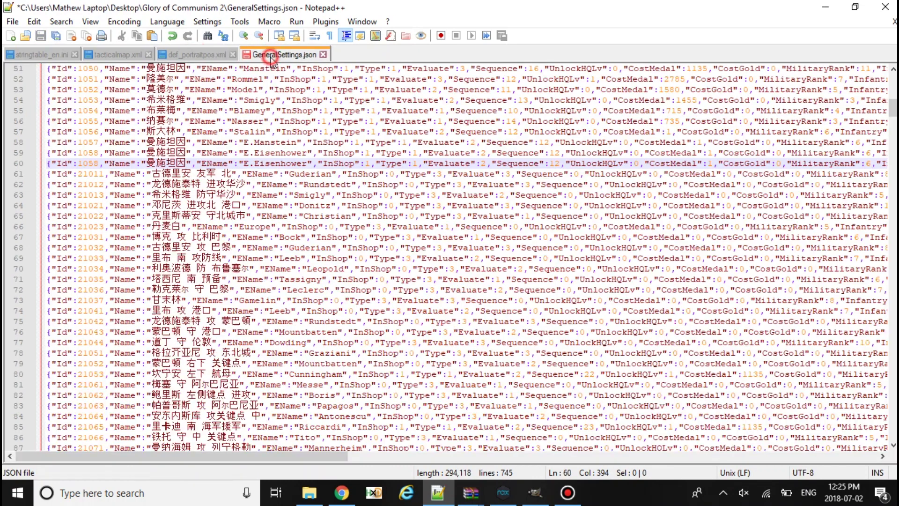
Trim the Eisenhower name on the copied line-60 entry.
{"action": "double_click", "coordinate": [167, 163]}
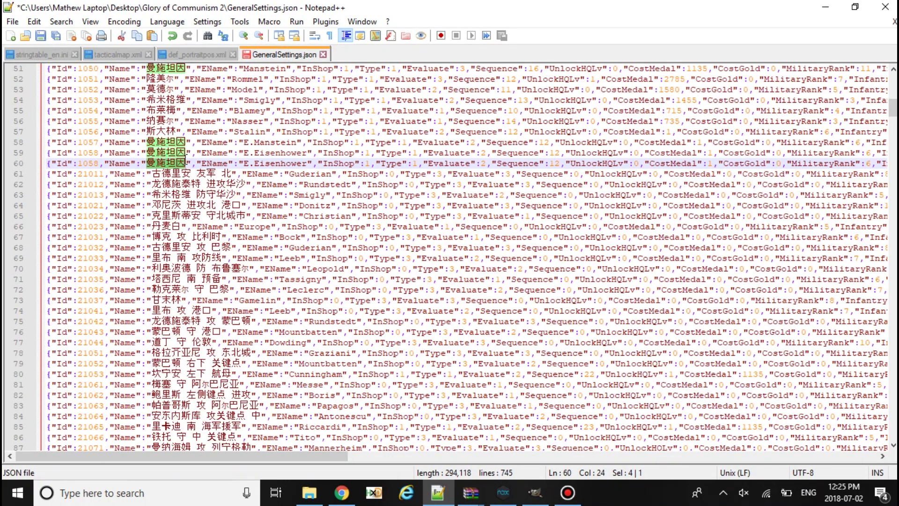
{"action": "left_click", "coordinate": [307, 163]}
{"action": "key", "text": "BackSpace"}
{"action": "key", "text": "BackSpace"}
{"action": "key", "text": "BackSpace"}
{"action": "key", "text": "BackSpace"}
{"action": "key", "text": "BackSpace"}
{"action": "key", "text": "BackSpace"}
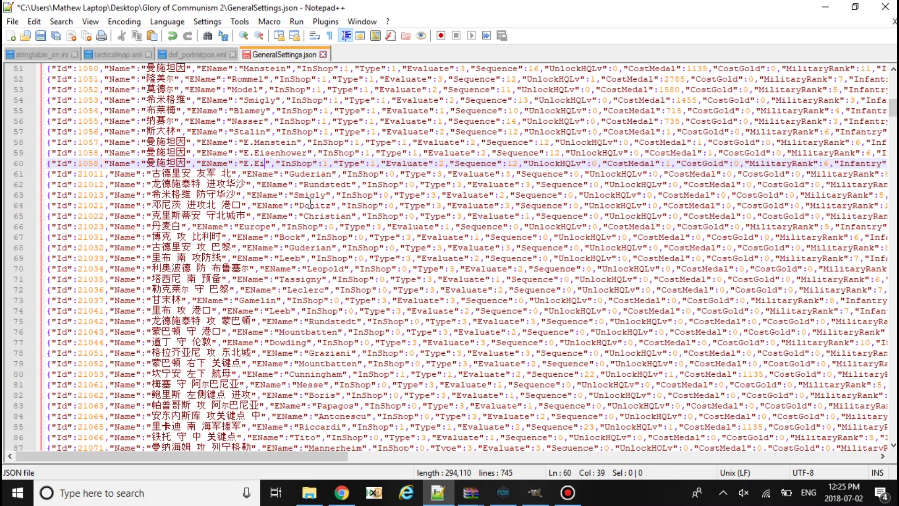
{"action": "type", "text": "Zhukov"}
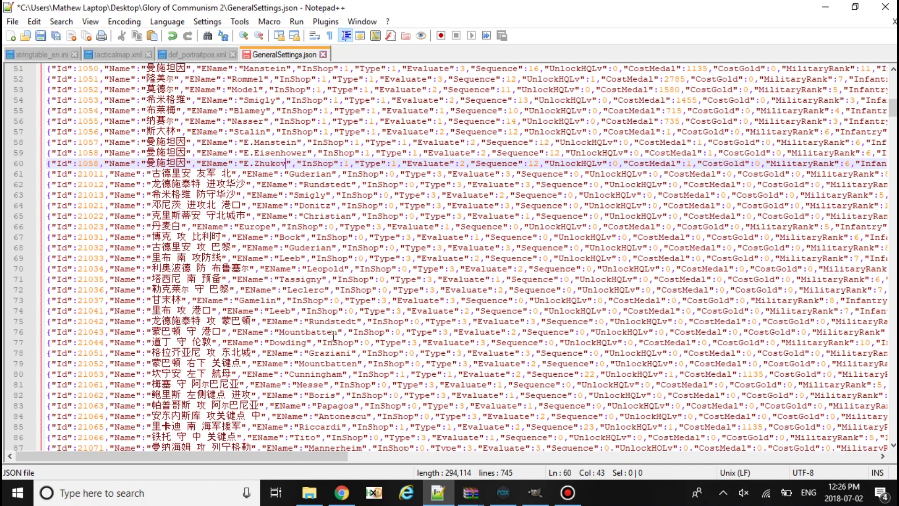
{"action": "left_click_drag", "start_coordinate": [278, 456], "coordinate": [472, 457]}
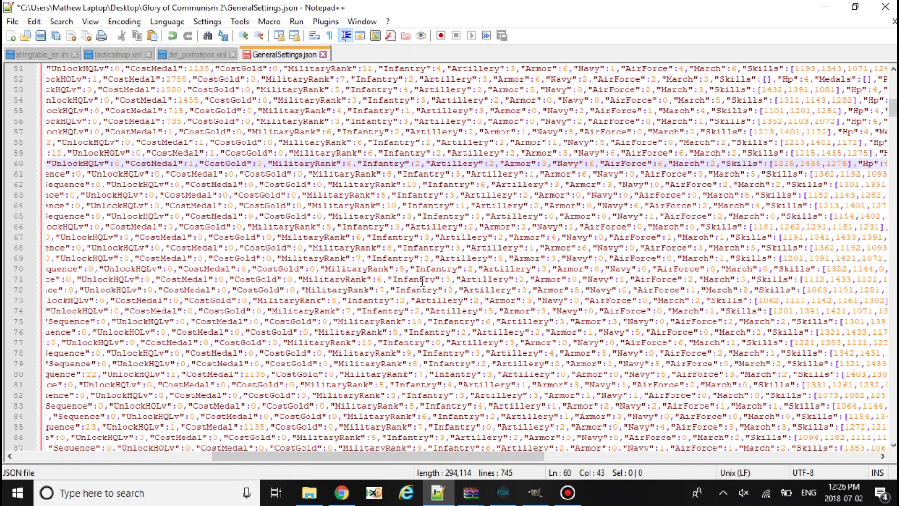
{"action": "left_click_drag", "start_coordinate": [294, 164], "coordinate": [307, 163]}
Clear the old Armor, Navy, AirForce and max stat values, set MarchMax to 6, and save.
{"action": "key", "text": "Right"}
{"action": "key", "text": "BackSpace"}
{"action": "type", "text": "4"}
{"action": "key", "text": "BackSpace"}
{"action": "type", "text": "3"}
{"action": "key", "text": "Delete"}
{"action": "type", "text": "5"}
{"action": "left_click_drag", "start_coordinate": [369, 458], "coordinate": [576, 455]}
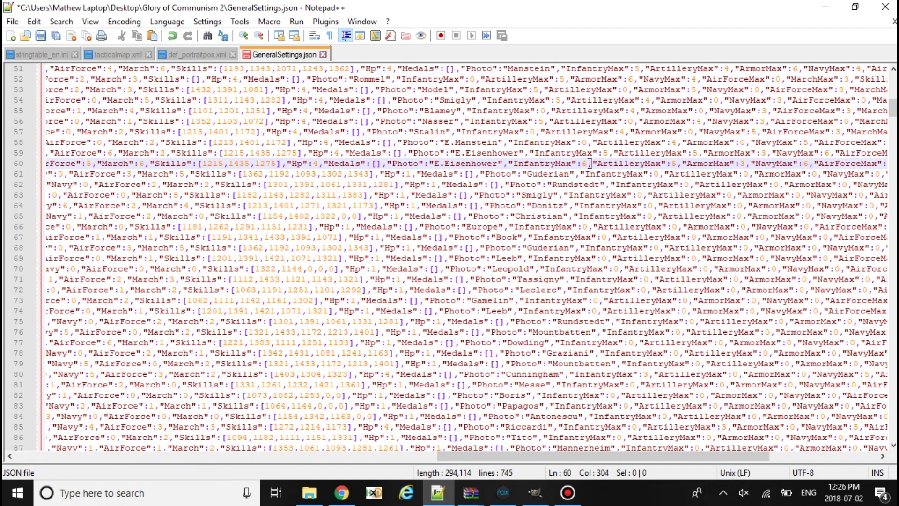
{"action": "key", "text": "Delete"}
{"action": "type", "text": "6"}
{"action": "key", "text": "Right"}
{"action": "key", "text": "Right"}
{"action": "key", "text": "Delete"}
{"action": "type", "text": "6"}
{"action": "key", "text": "Right"}
{"action": "key", "text": "Right"}
{"action": "key", "text": "Right"}
{"action": "key", "text": "Right"}
{"action": "key", "text": "Right"}
{"action": "key", "text": "Right"}
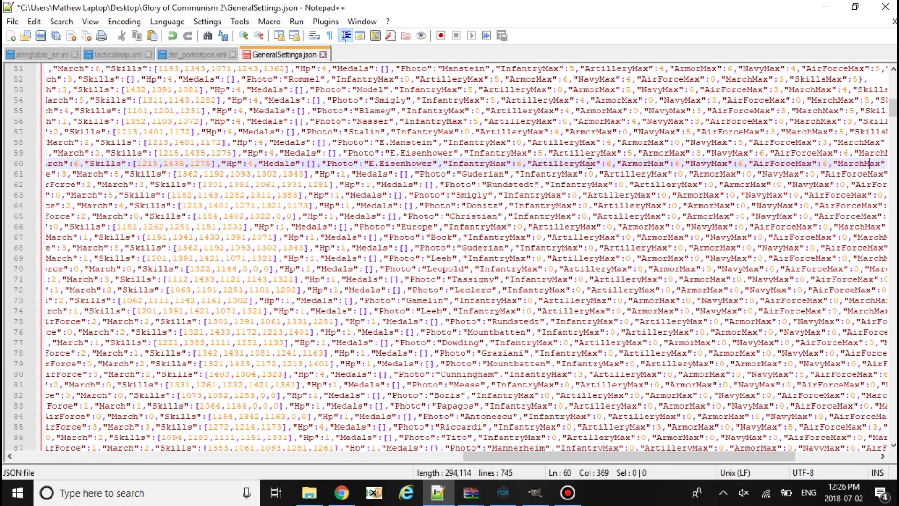
{"action": "key", "text": "Right"}
{"action": "key", "text": "Right"}
{"action": "key", "text": "Right"}
{"action": "type", "text": "6"}
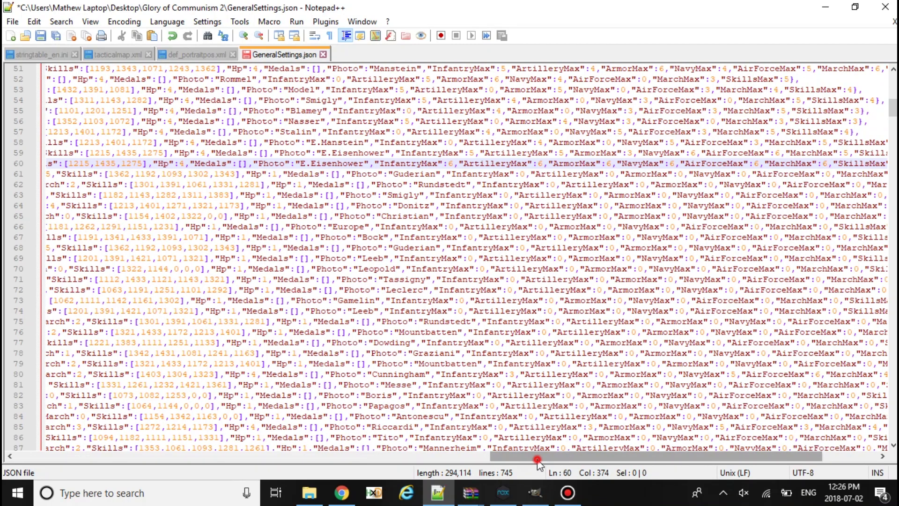
{"action": "left_click_drag", "start_coordinate": [560, 456], "coordinate": [576, 458]}
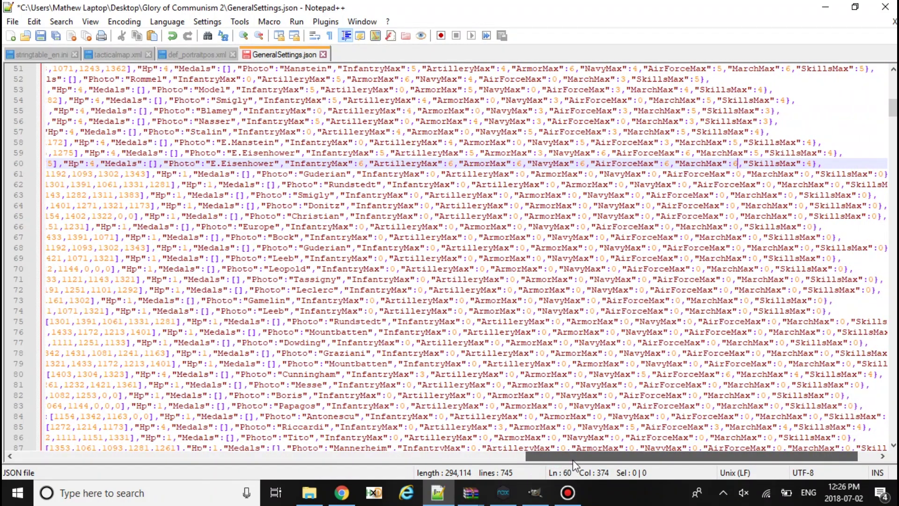
{"action": "left_click_drag", "start_coordinate": [576, 458], "coordinate": [370, 458]}
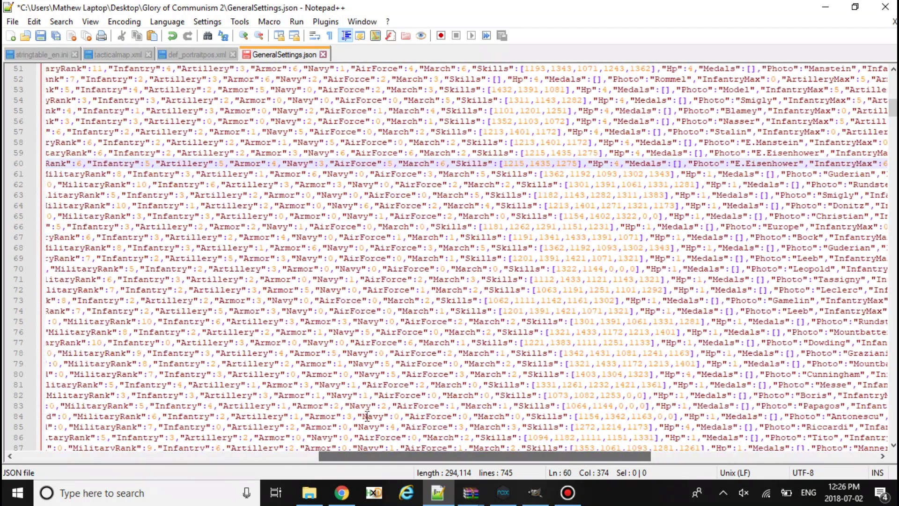
{"action": "key", "text": "ctrl+s"}
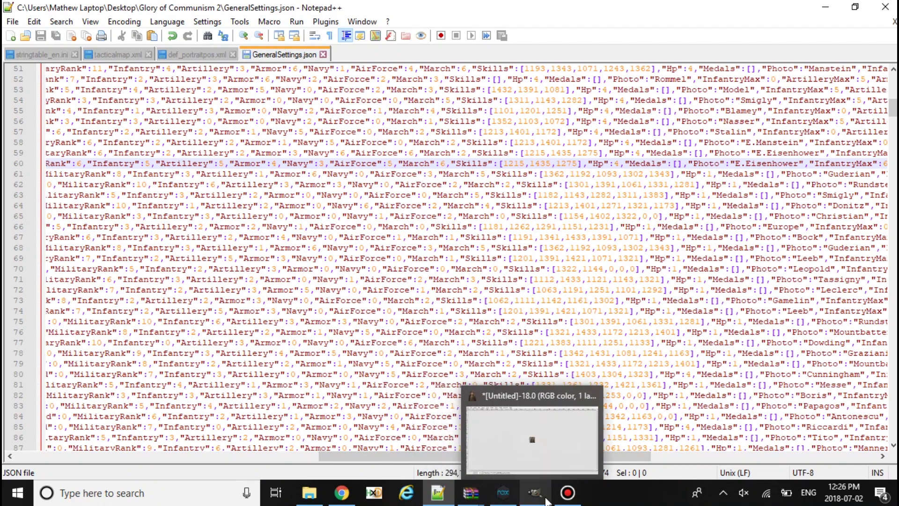
{"action": "mouse_move", "coordinate": [471, 492]}
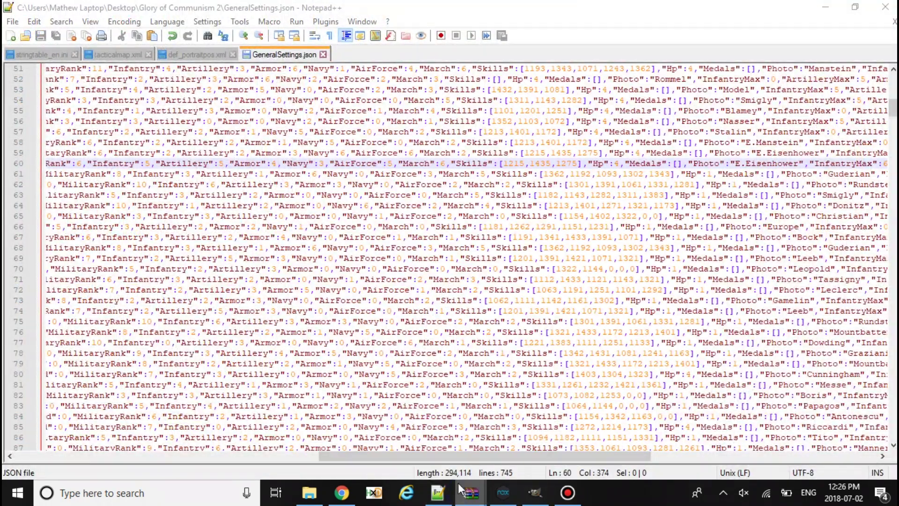
Close all WinRAR windows and reopen the GOC 2 V1_sign archive.
{"action": "right_click", "coordinate": [469, 492]}
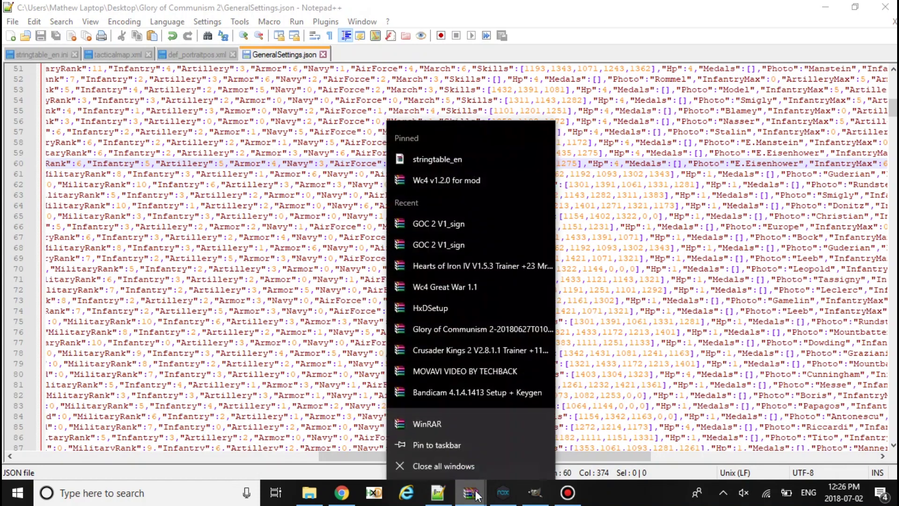
{"action": "left_click", "coordinate": [463, 463]}
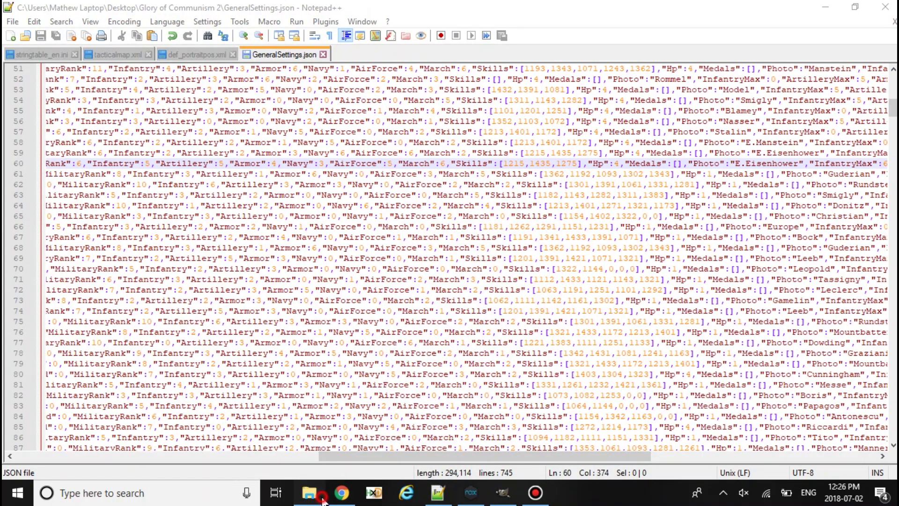
{"action": "left_click", "coordinate": [309, 492]}
{"action": "left_click", "coordinate": [169, 197]}
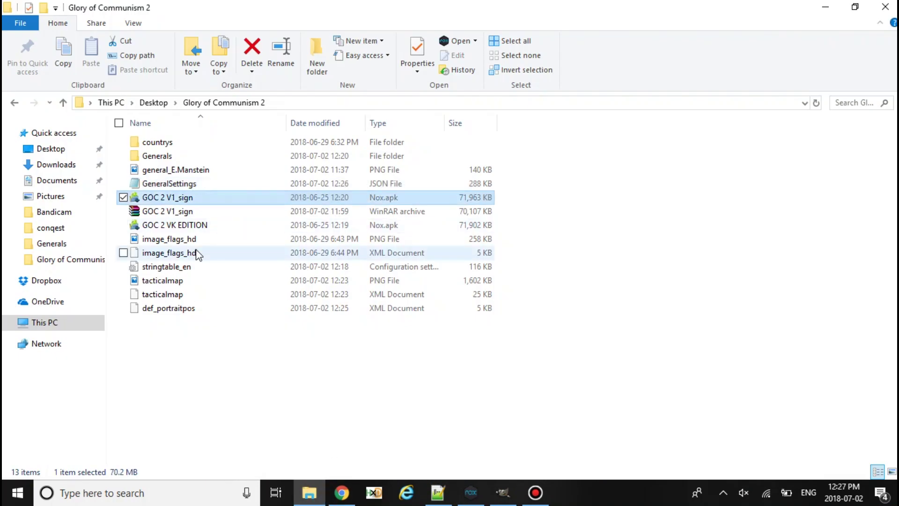
{"action": "double_click", "coordinate": [167, 211]}
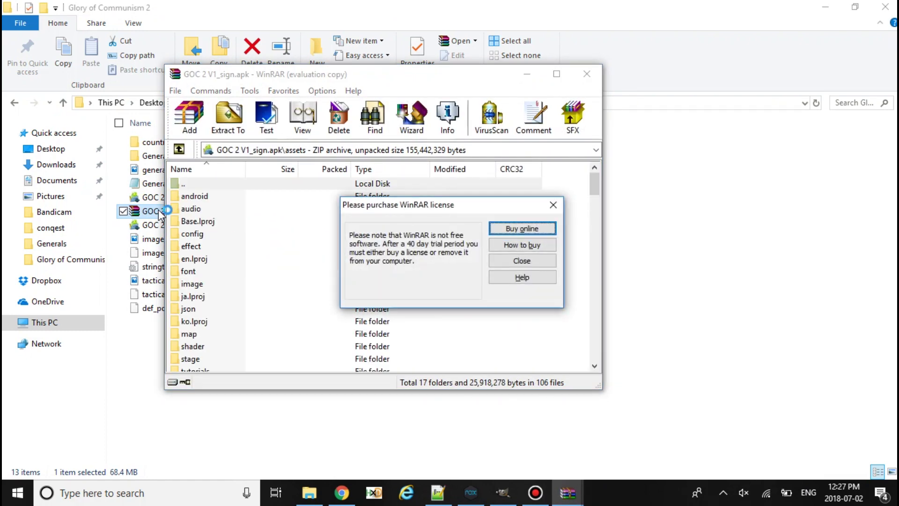
{"action": "key", "text": "Return"}
Close the browser page, dismiss the license reminder and reposition the archive window.
{"action": "left_click", "coordinate": [884, 7]}
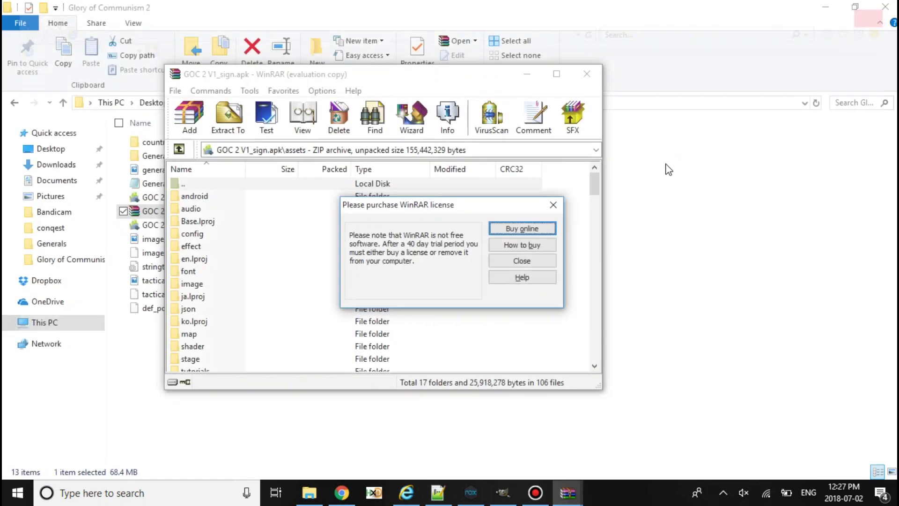
{"action": "left_click", "coordinate": [522, 260]}
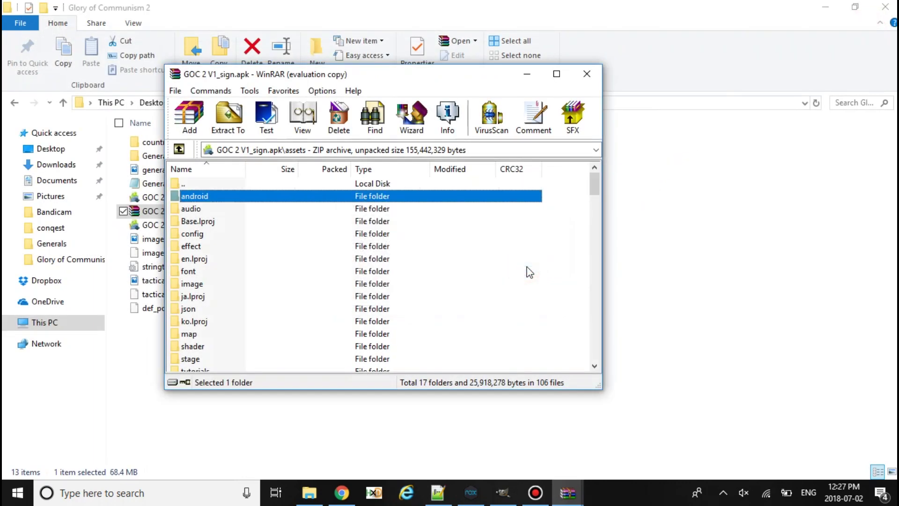
{"action": "key", "text": "Down"}
{"action": "key", "text": "Down"}
{"action": "key", "text": "Down"}
{"action": "left_click", "coordinate": [295, 74]}
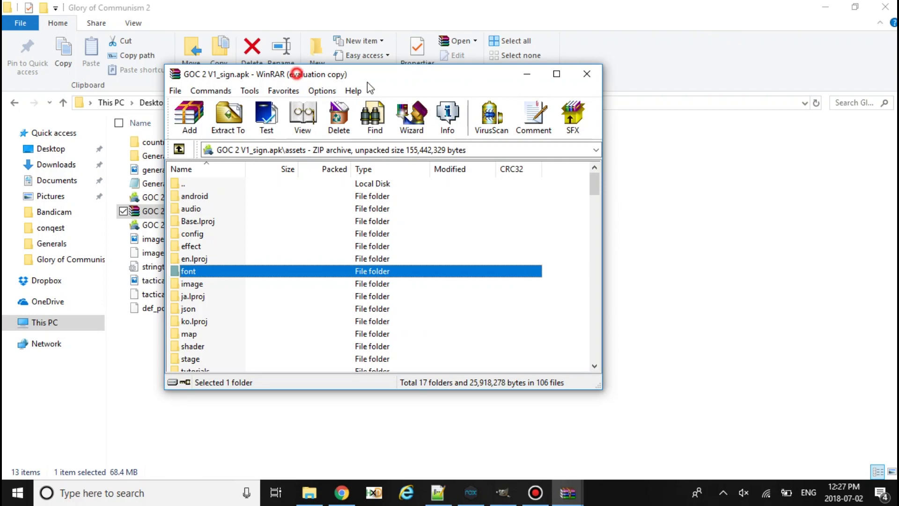
{"action": "left_click_drag", "start_coordinate": [368, 77], "coordinate": [551, 115]}
{"action": "left_click", "coordinate": [527, 60]}
{"action": "mouse_move", "coordinate": [568, 492]}
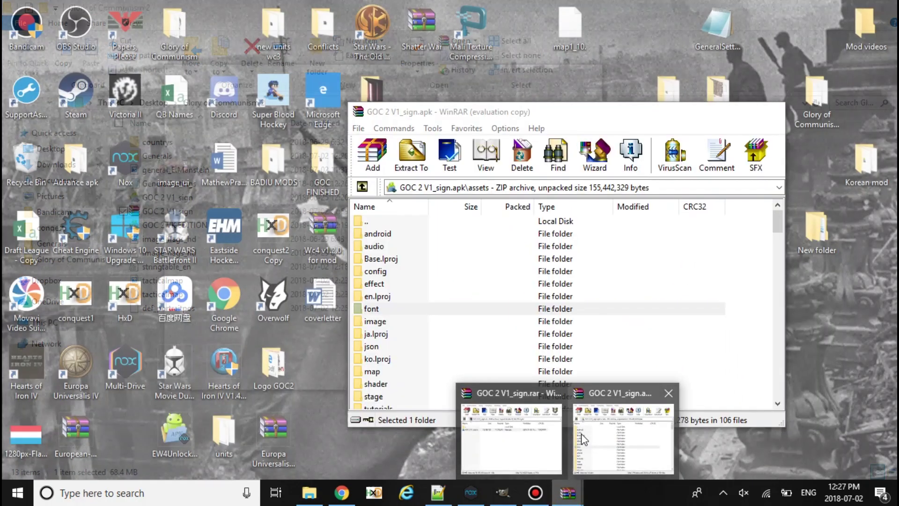
{"action": "left_click", "coordinate": [582, 439]}
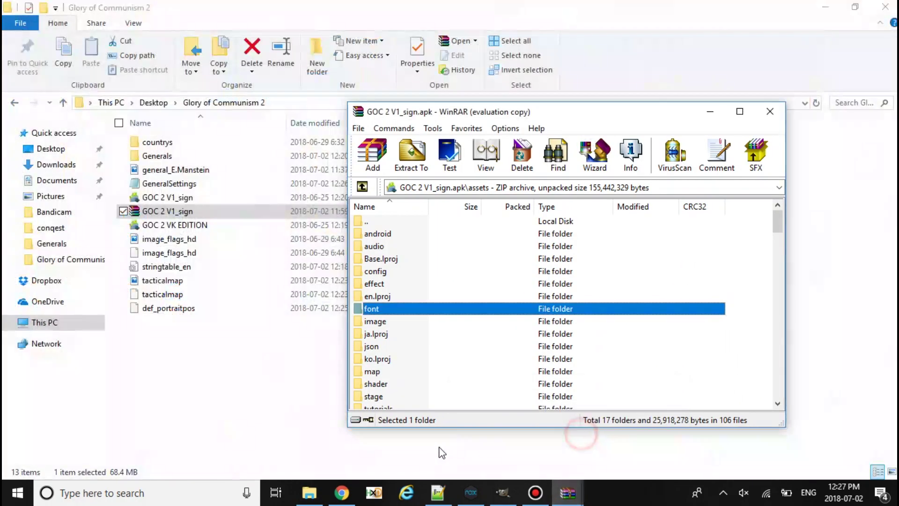
Show stringtable_en.ini in Notepad++, then minimize the editor.
{"action": "left_click", "coordinate": [437, 492]}
{"action": "left_click", "coordinate": [42, 55]}
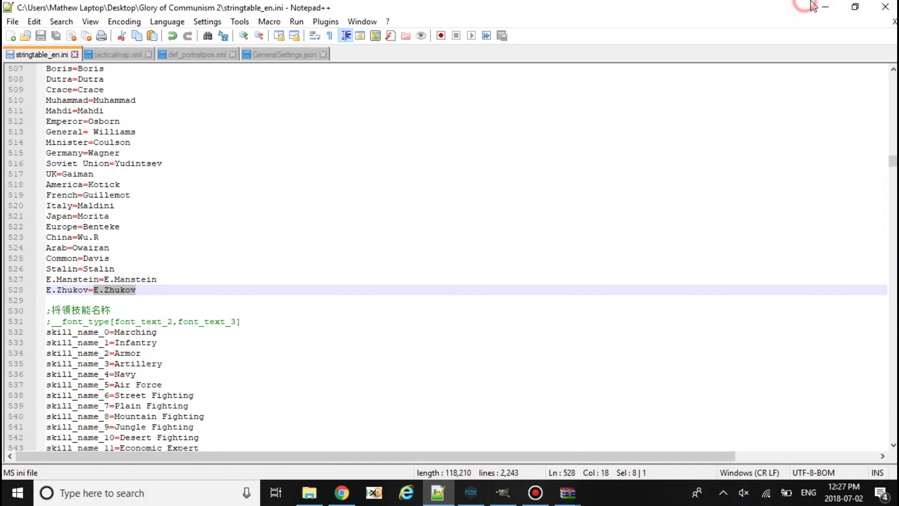
{"action": "left_click", "coordinate": [826, 7]}
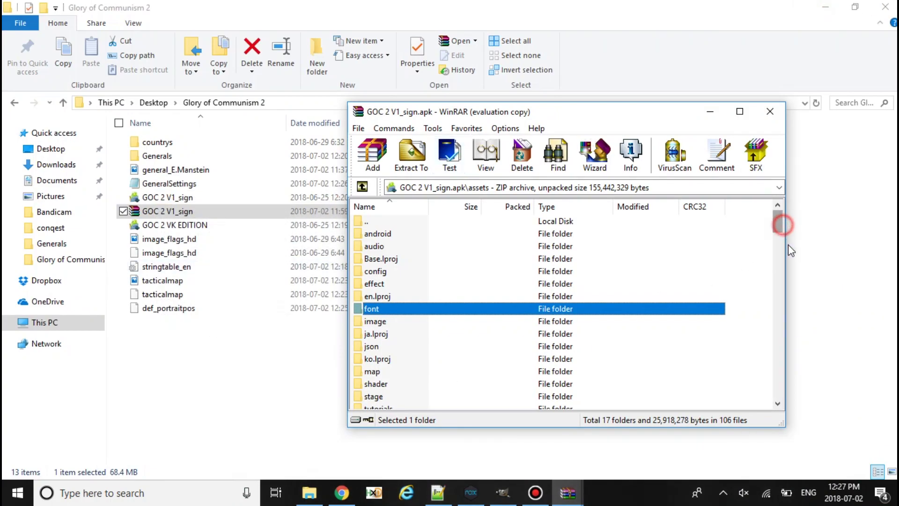
{"action": "scroll", "coordinate": [790, 250], "scroll_direction": "down", "scroll_amount": 5}
Add stringtable_en and both tacticalmap files into the APK's assets folder.
{"action": "left_click", "coordinate": [568, 492]}
{"action": "left_click", "coordinate": [162, 279]}
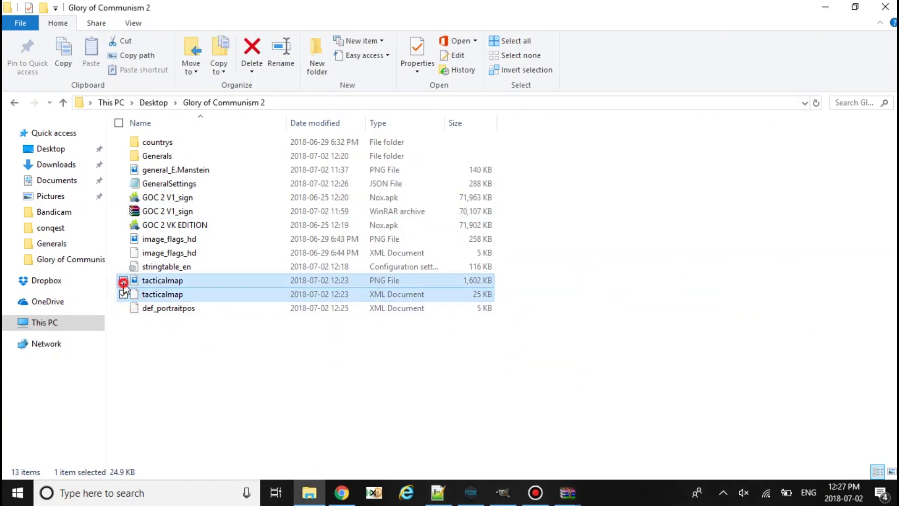
{"action": "left_click", "coordinate": [124, 294]}
{"action": "left_click", "coordinate": [123, 267]}
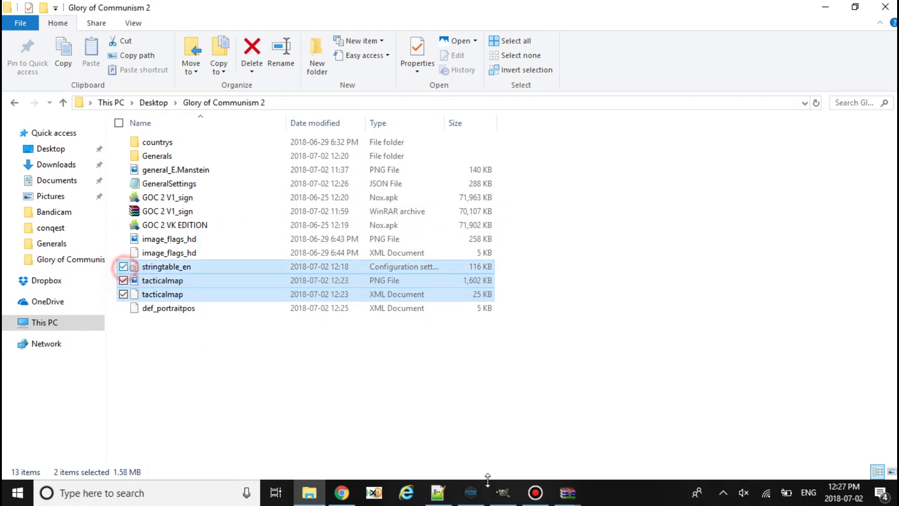
{"action": "left_click", "coordinate": [567, 492]}
{"action": "left_click", "coordinate": [524, 436]}
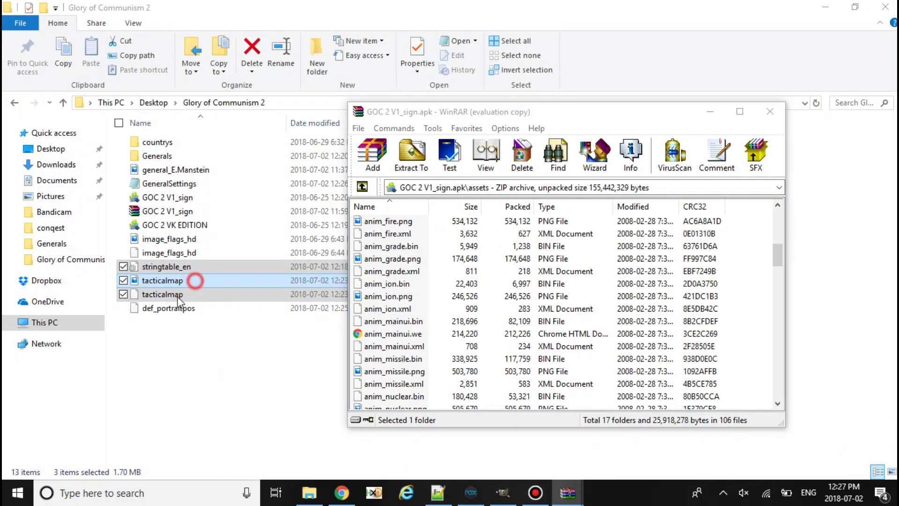
{"action": "left_click_drag", "start_coordinate": [196, 281], "coordinate": [487, 339]}
{"action": "left_click", "coordinate": [572, 390]}
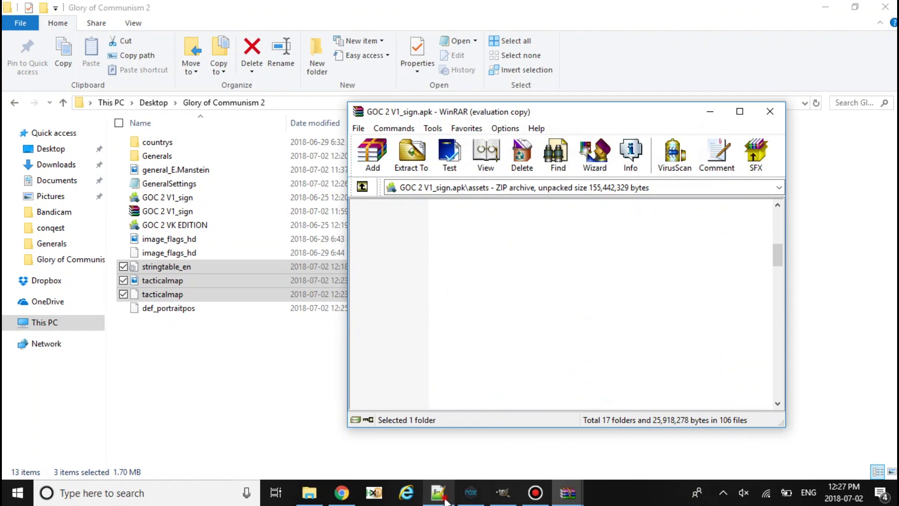
Open the archive's config folder and select def_portraitpos in the project folder.
{"action": "left_click", "coordinate": [437, 493]}
{"action": "left_click", "coordinate": [199, 54]}
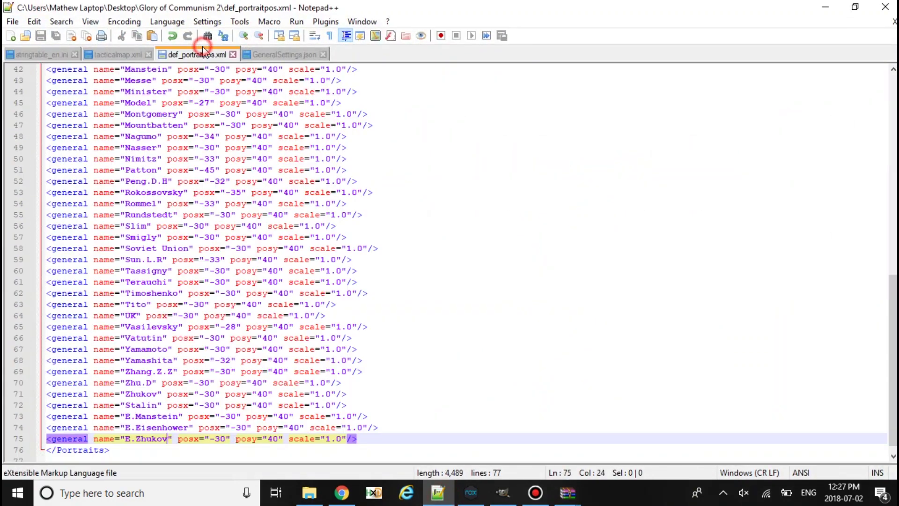
{"action": "left_click", "coordinate": [827, 7]}
{"action": "left_click", "coordinate": [686, 321]}
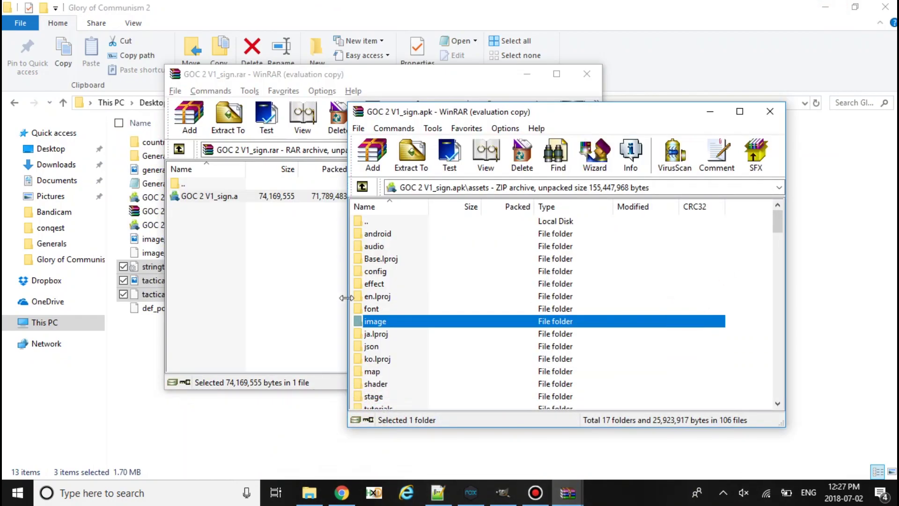
{"action": "double_click", "coordinate": [374, 272]}
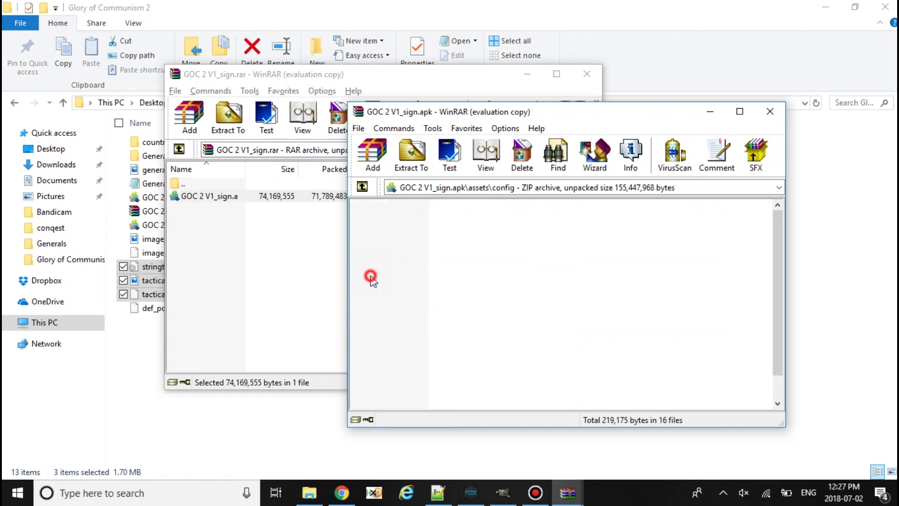
{"action": "left_click", "coordinate": [199, 431]}
{"action": "left_click", "coordinate": [161, 309]}
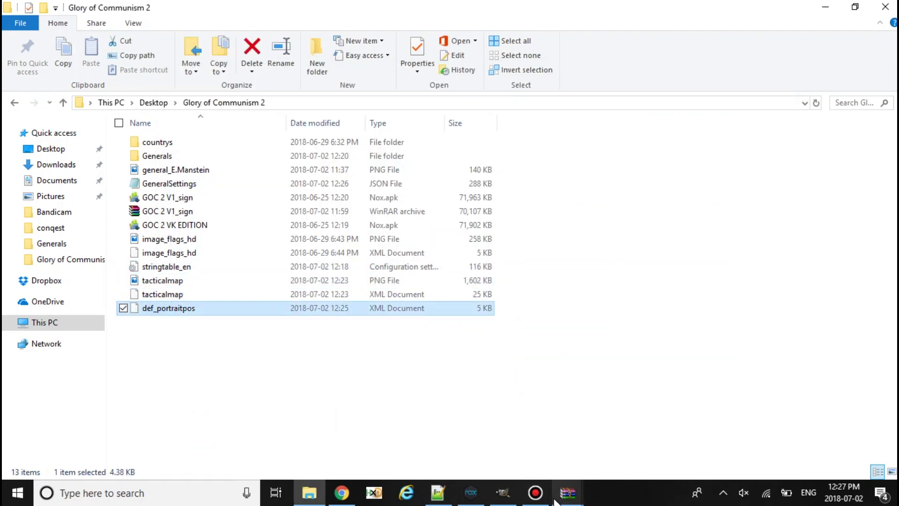
Replace def_portraitpos.xml in the APK's config folder.
{"action": "left_click", "coordinate": [568, 492]}
{"action": "left_click", "coordinate": [535, 429]}
{"action": "left_click_drag", "start_coordinate": [168, 308], "coordinate": [445, 337]}
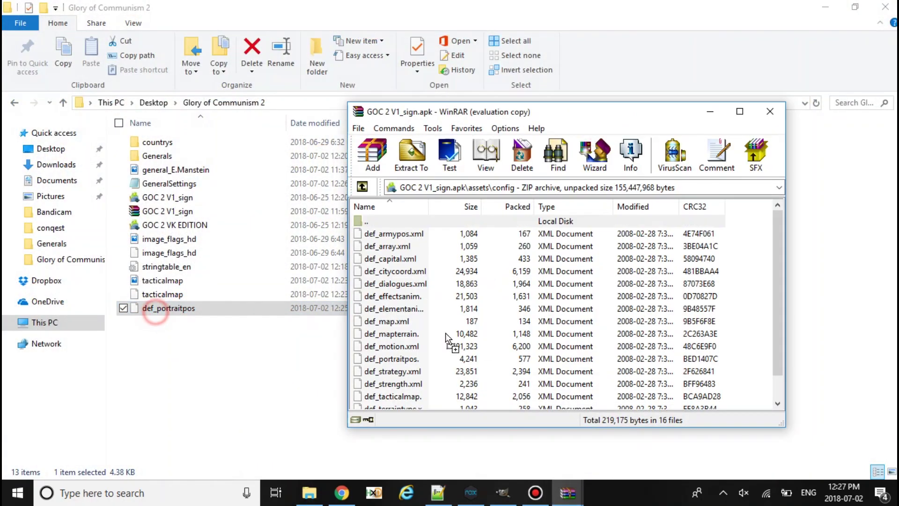
{"action": "left_click", "coordinate": [576, 389]}
Go back up to assets and open the archive's json folder.
{"action": "left_click", "coordinate": [392, 359]}
{"action": "key", "text": "BackSpace"}
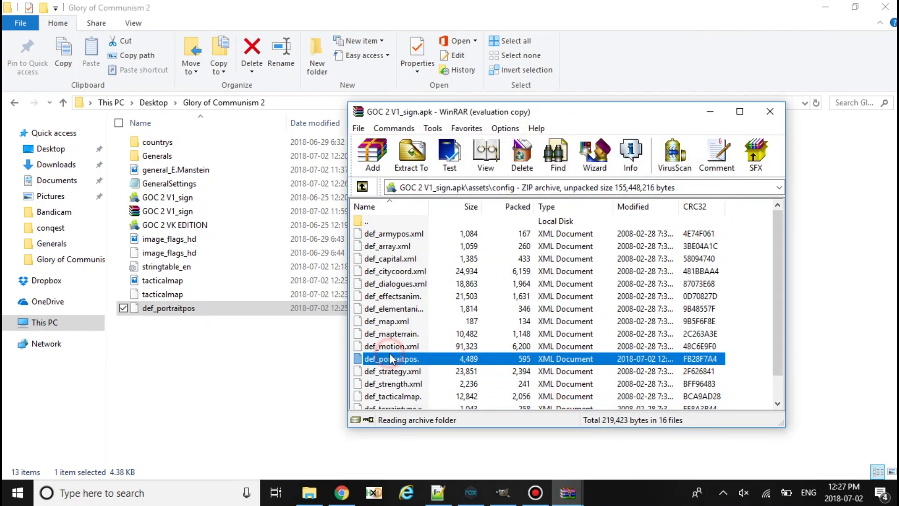
{"action": "key", "text": "Down"}
{"action": "key", "text": "Down"}
{"action": "key", "text": "Down"}
{"action": "key", "text": "Down"}
{"action": "key", "text": "Down"}
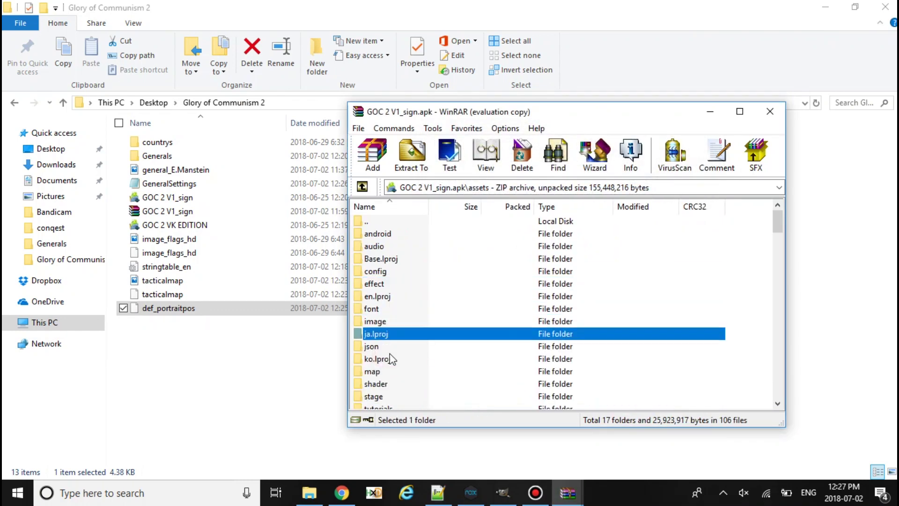
{"action": "key", "text": "Down"}
{"action": "key", "text": "Return"}
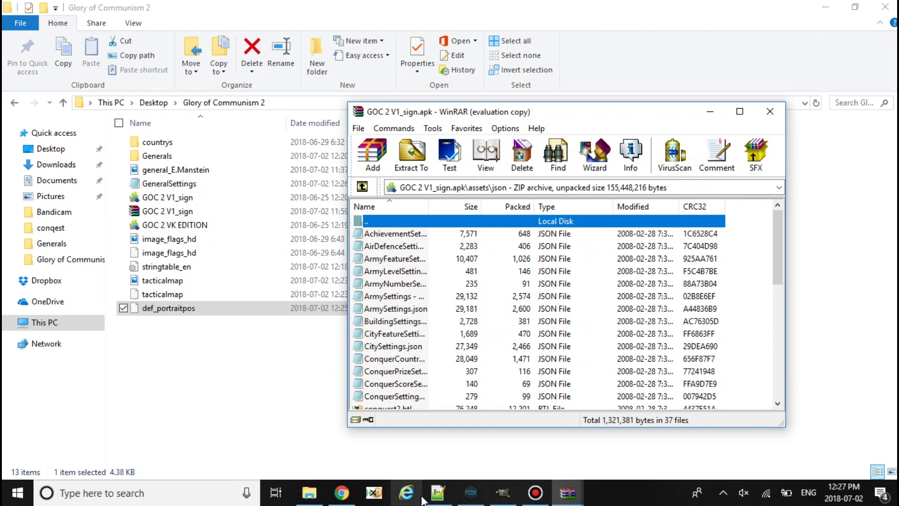
Add the edited GeneralSettings.json into the json folder and confirm the update.
{"action": "left_click", "coordinate": [437, 493]}
{"action": "left_click", "coordinate": [281, 55]}
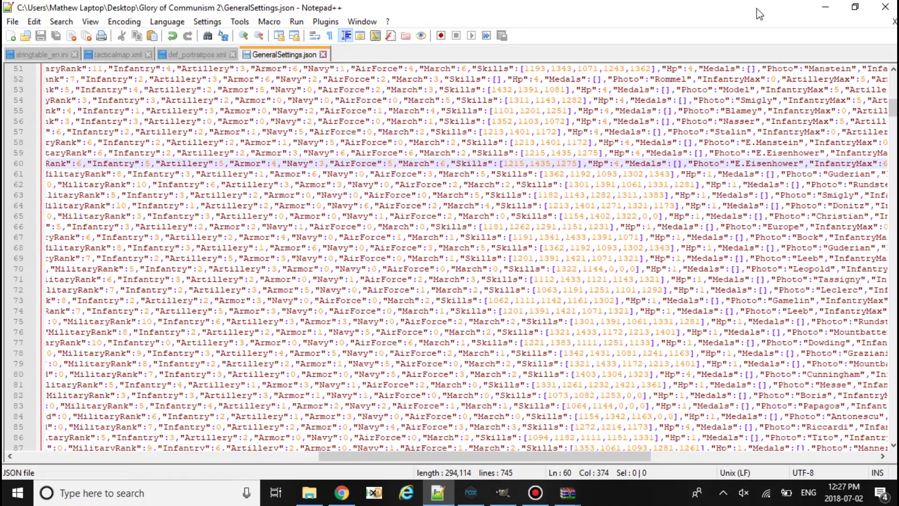
{"action": "left_click", "coordinate": [826, 7]}
{"action": "left_click", "coordinate": [168, 183]}
{"action": "left_click_drag", "start_coordinate": [169, 184], "coordinate": [482, 379]}
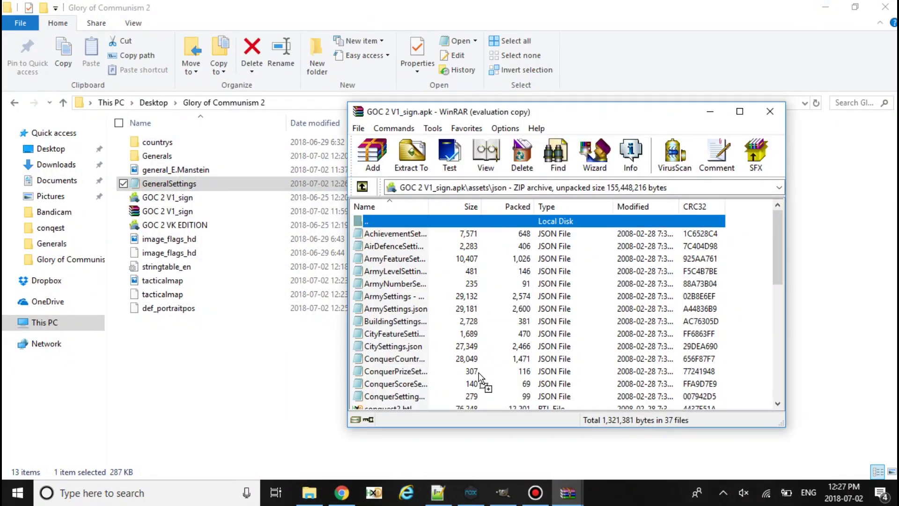
{"action": "left_click", "coordinate": [577, 390]}
{"action": "left_click", "coordinate": [393, 334]}
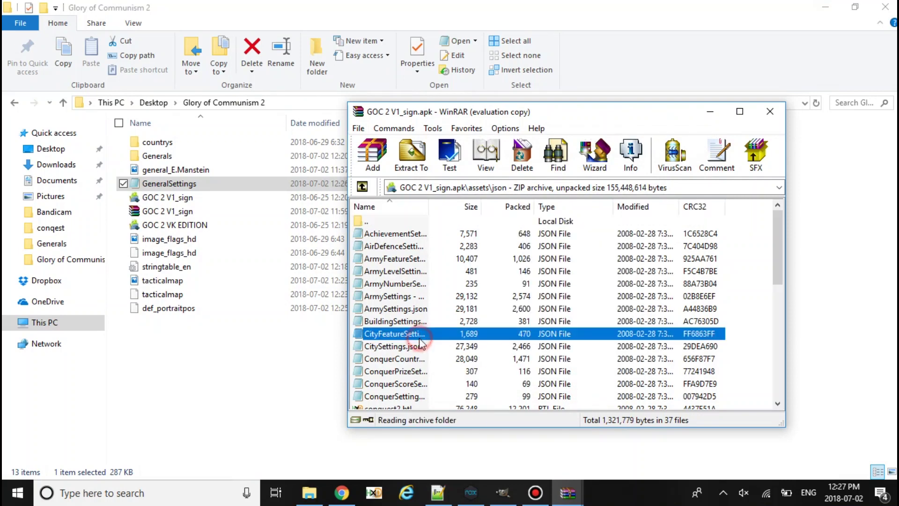
Return to assets and open the image folder.
{"action": "key", "text": "BackSpace"}
{"action": "key", "text": "Up"}
{"action": "key", "text": "Return"}
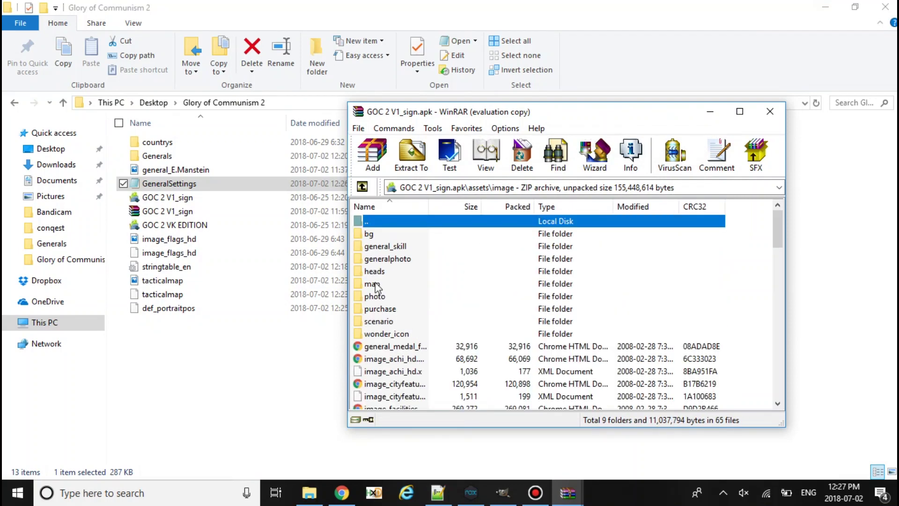
Open image\generalphoto in the APK, shrink Explorer, and bring GeneralSettings.json forward.
{"action": "double_click", "coordinate": [387, 258]}
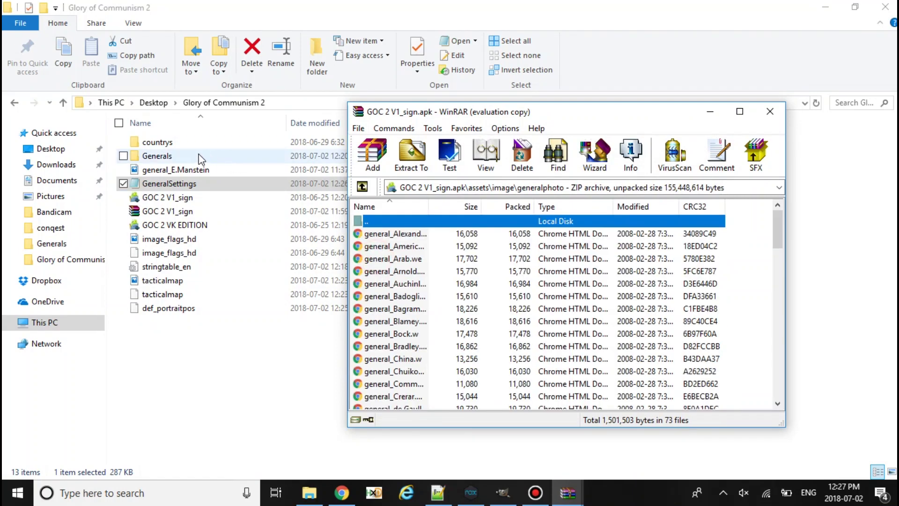
{"action": "double_click", "coordinate": [158, 156]}
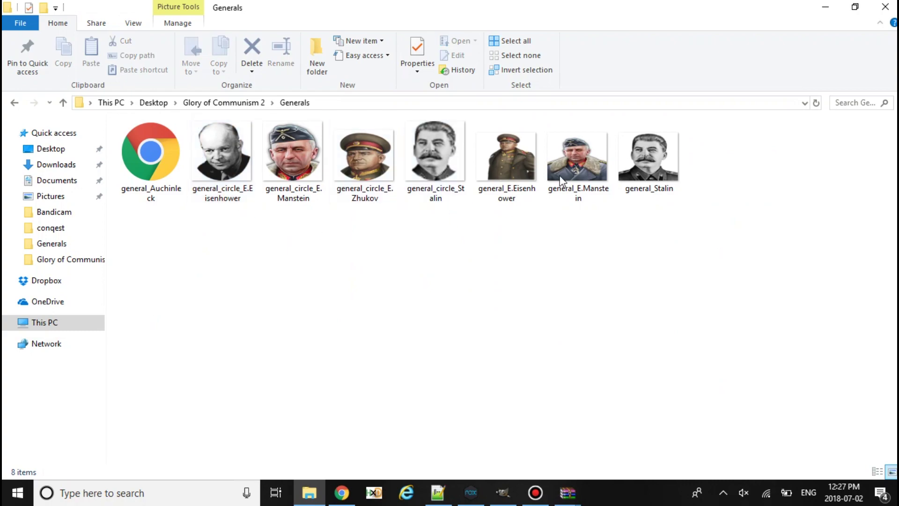
{"action": "left_click_drag", "start_coordinate": [606, 4], "coordinate": [475, 51]}
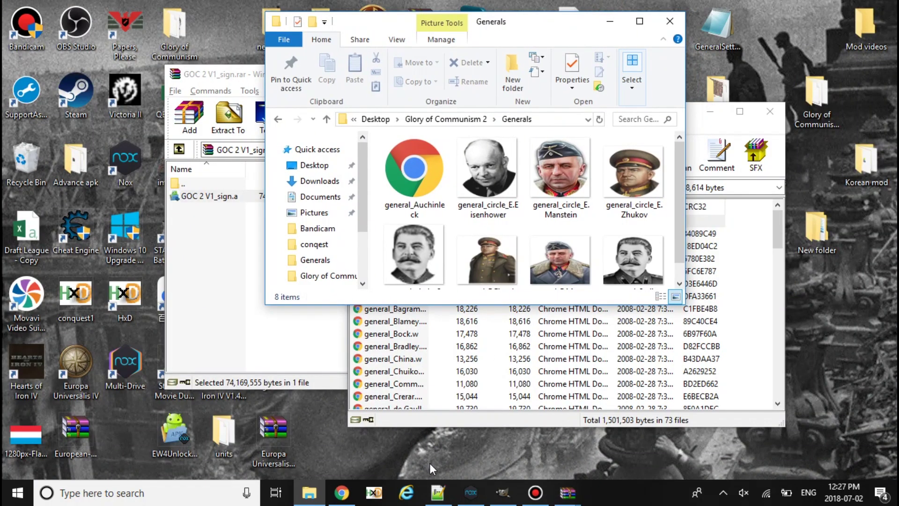
{"action": "left_click", "coordinate": [437, 493]}
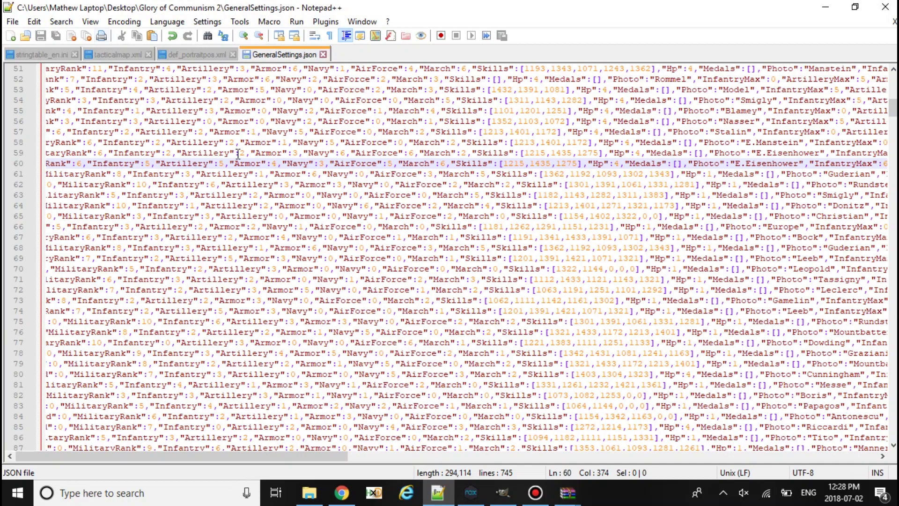
{"action": "mouse_move", "coordinate": [241, 455]}
{"action": "left_mouse_down"}
{"action": "mouse_move", "coordinate": [618, 456]}
{"action": "mouse_move", "coordinate": [502, 456]}
{"action": "mouse_move", "coordinate": [541, 455]}
{"action": "left_mouse_up"}
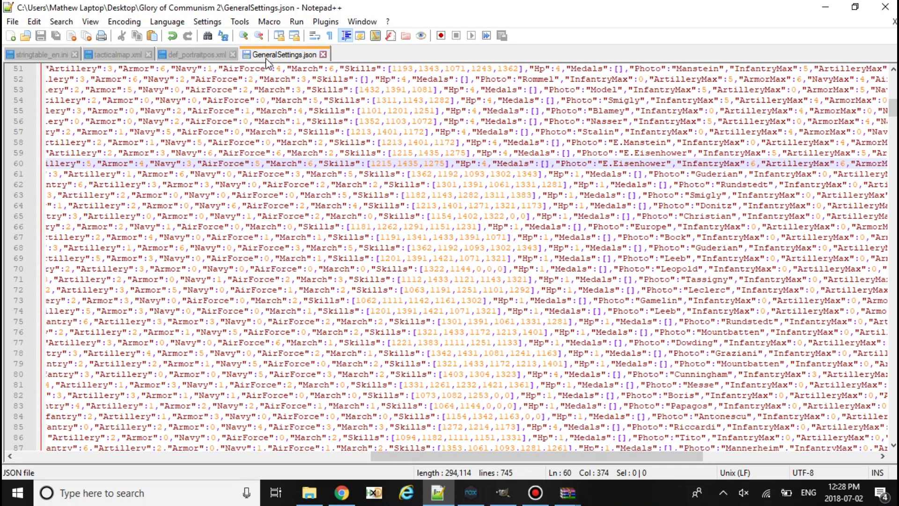
Copy =E.Zhukov from line 528 of stringtable_en.ini.
{"action": "left_click", "coordinate": [42, 55]}
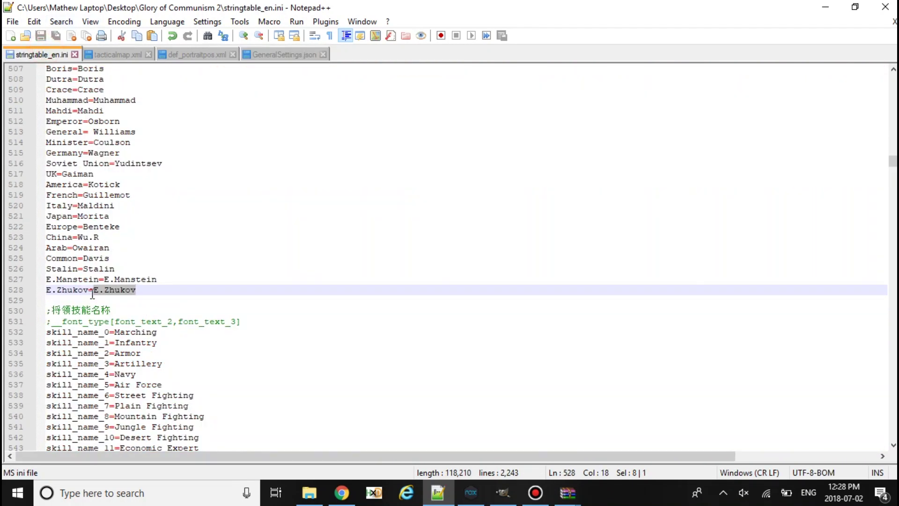
{"action": "left_click_drag", "start_coordinate": [136, 289], "coordinate": [89, 289]}
{"action": "key", "text": "ctrl+c"}
{"action": "left_click", "coordinate": [821, 7]}
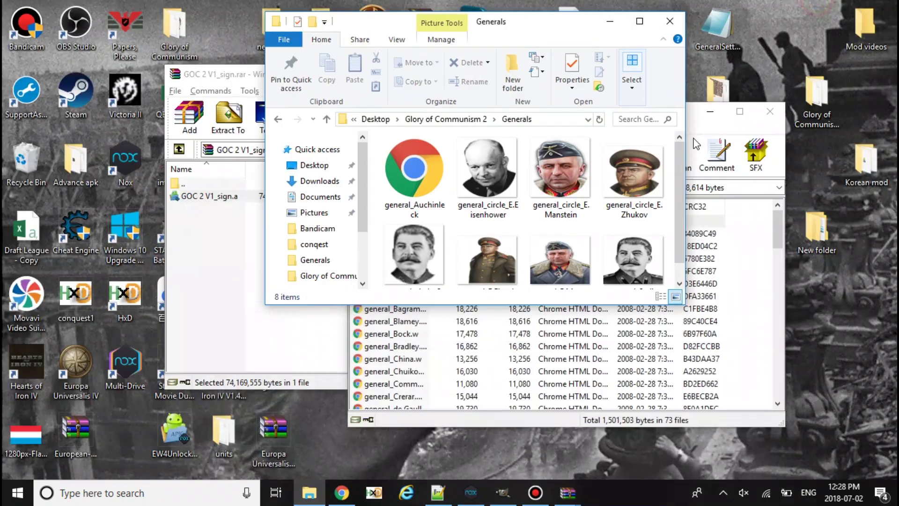
{"action": "left_click", "coordinate": [438, 492]}
{"action": "left_click", "coordinate": [288, 62]}
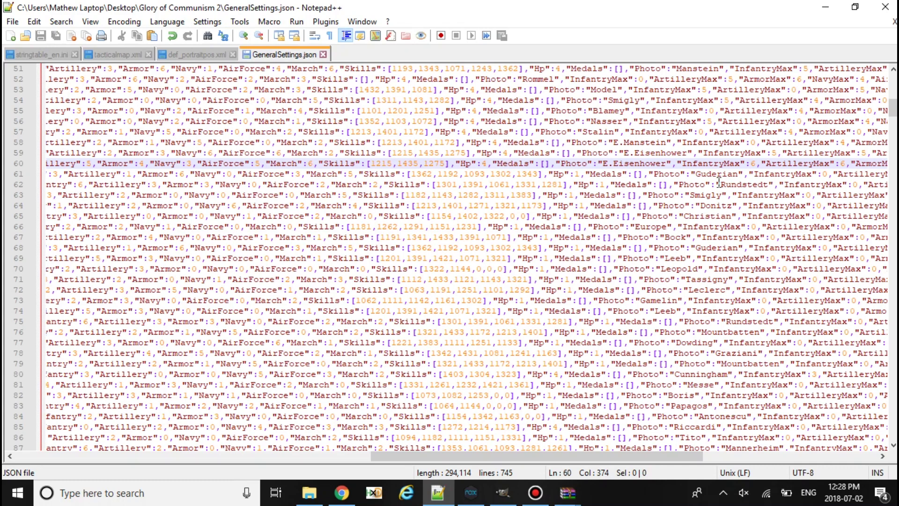
Replace E.Eisenhower with E.Zhukov in line 60's Photo value, save, and close.
{"action": "key", "text": "BackSpace"}
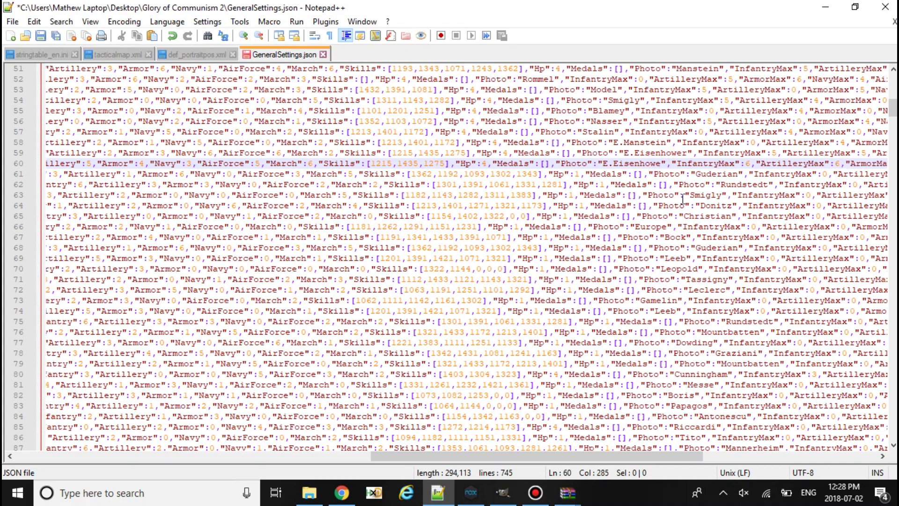
{"action": "key", "text": "BackSpace"}
{"action": "key", "text": "BackSpace"}
{"action": "key", "text": "BackSpace"}
{"action": "key", "text": "BackSpace"}
{"action": "key", "text": "BackSpace"}
{"action": "key", "text": "BackSpace"}
{"action": "key", "text": "BackSpace"}
{"action": "key", "text": "BackSpace"}
{"action": "key", "text": "BackSpace"}
{"action": "key", "text": "BackSpace"}
{"action": "key", "text": "BackSpace"}
{"action": "key", "text": "ctrl+v"}
{"action": "key", "text": "ctrl+s"}
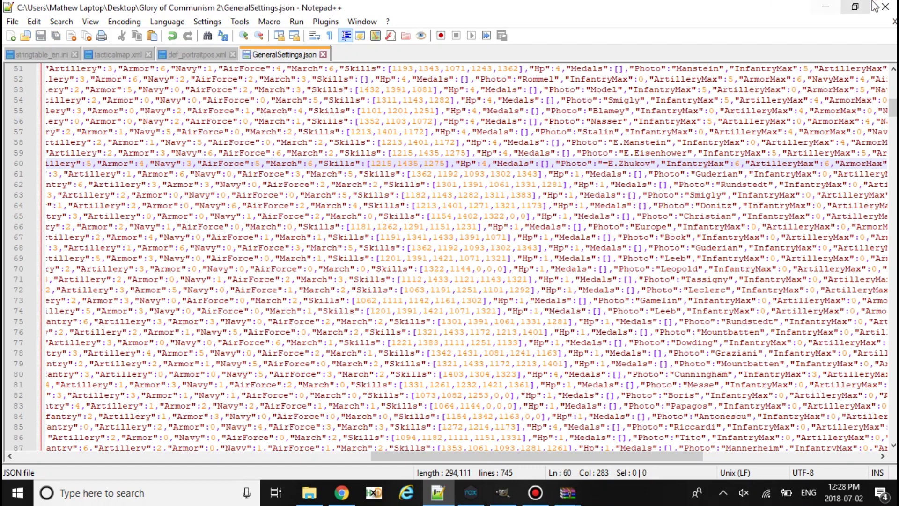
{"action": "left_click", "coordinate": [885, 7]}
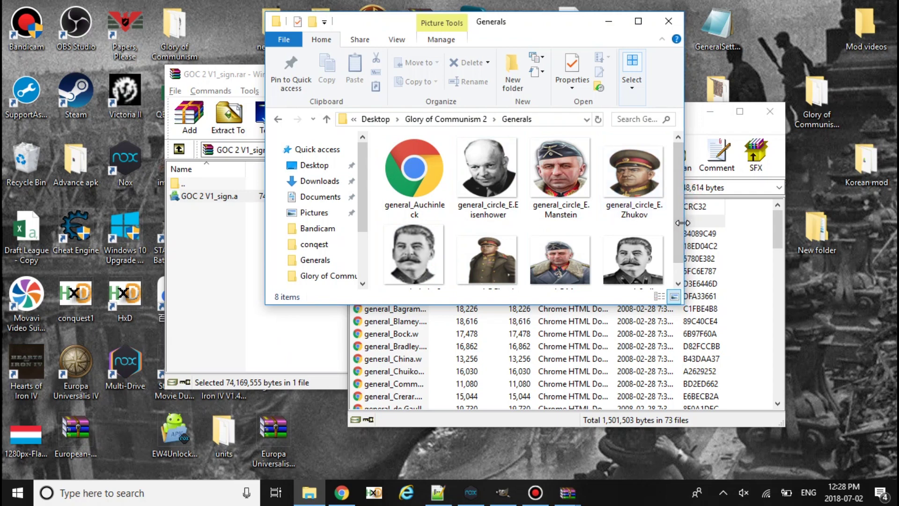
{"action": "scroll", "coordinate": [503, 238], "scroll_direction": "down", "scroll_amount": 1}
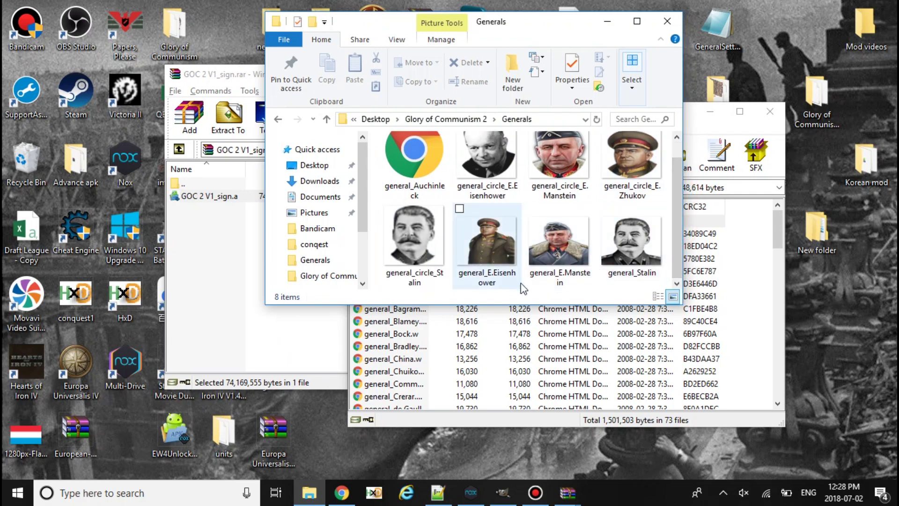
Maximize Explorer, show large thumbnails, open Generals and select general_circle_E.Zhukov.
{"action": "left_click", "coordinate": [676, 204]}
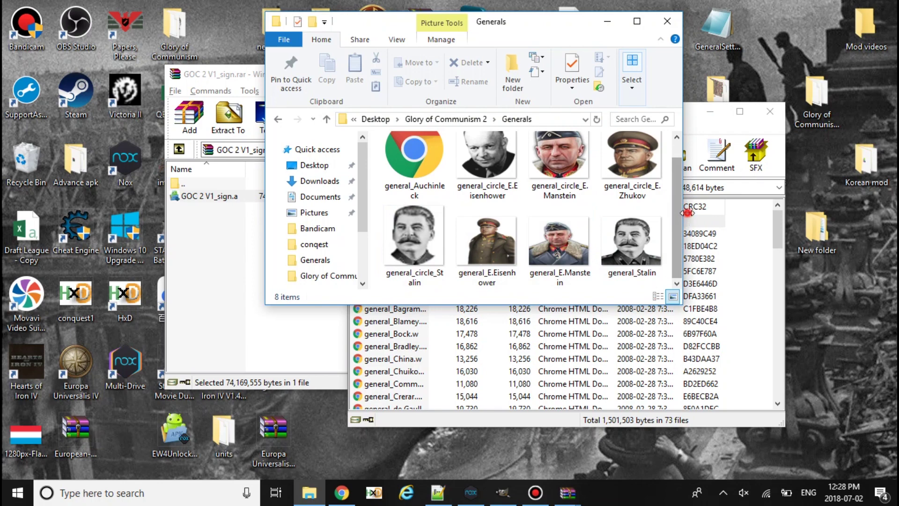
{"action": "left_click", "coordinate": [637, 22]}
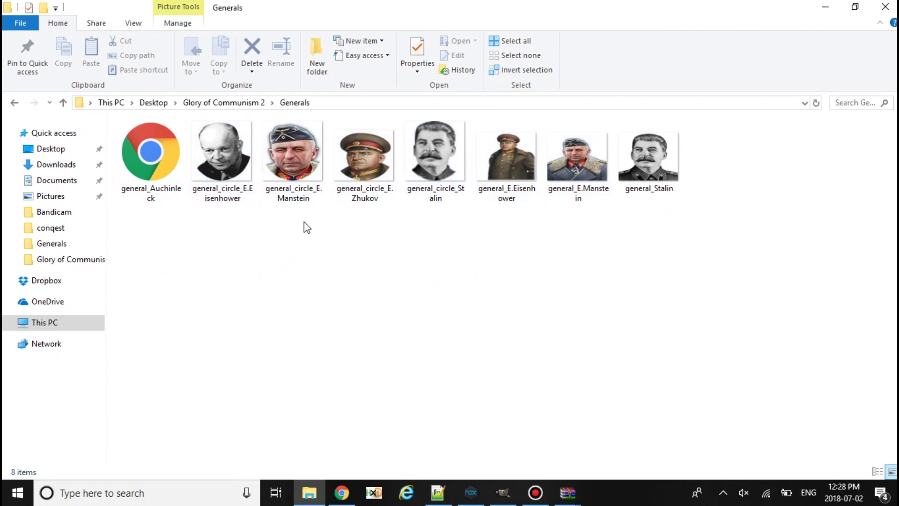
{"action": "left_click", "coordinate": [878, 471]}
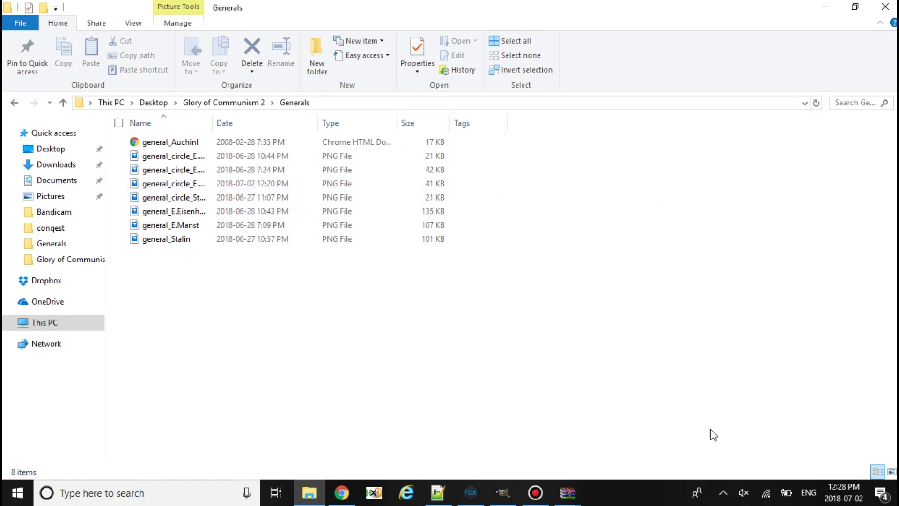
{"action": "left_click", "coordinate": [891, 471]}
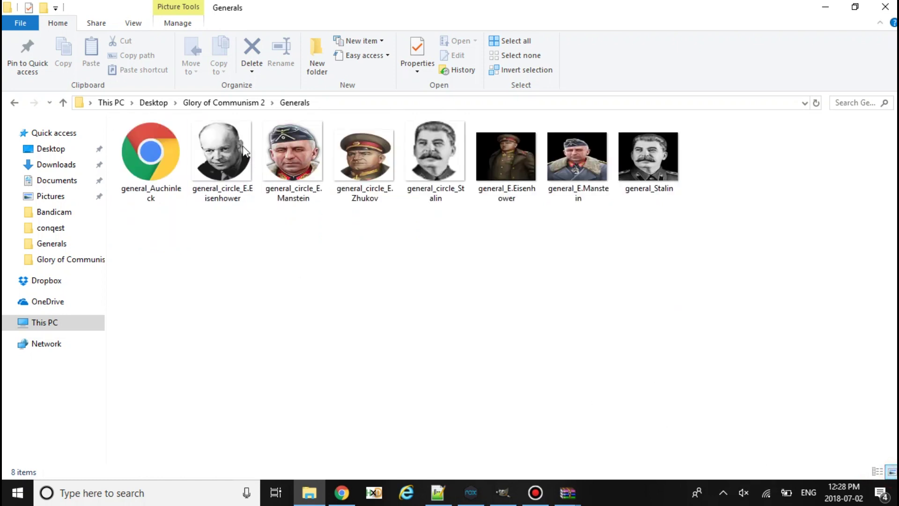
{"action": "left_click", "coordinate": [220, 103]}
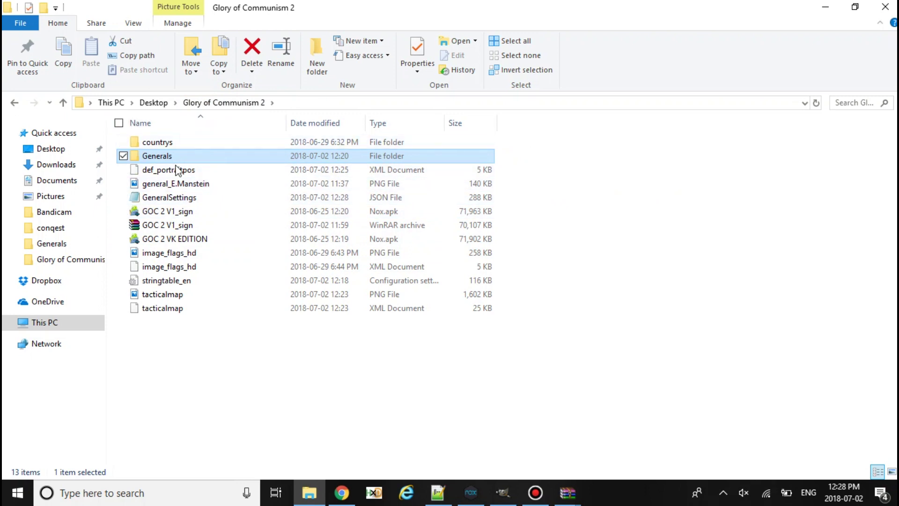
{"action": "double_click", "coordinate": [156, 156]}
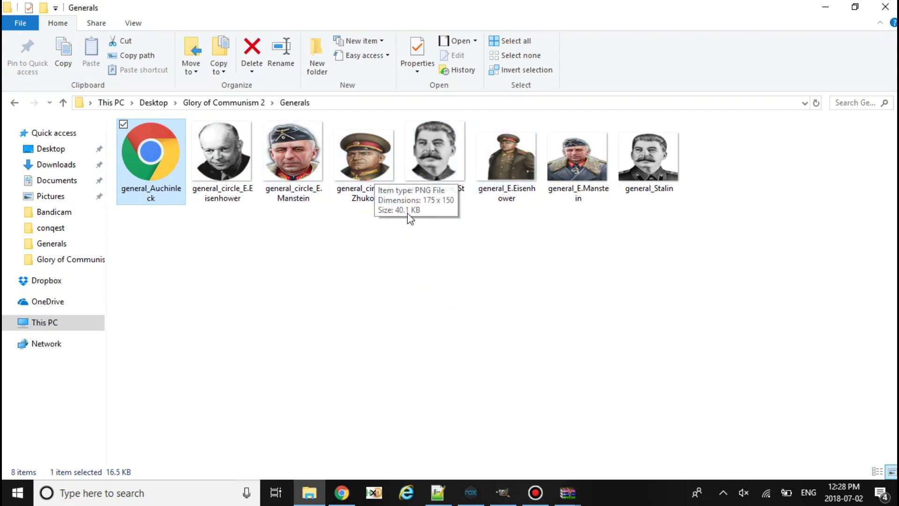
{"action": "left_click", "coordinate": [379, 176]}
{"action": "right_click", "coordinate": [388, 180]}
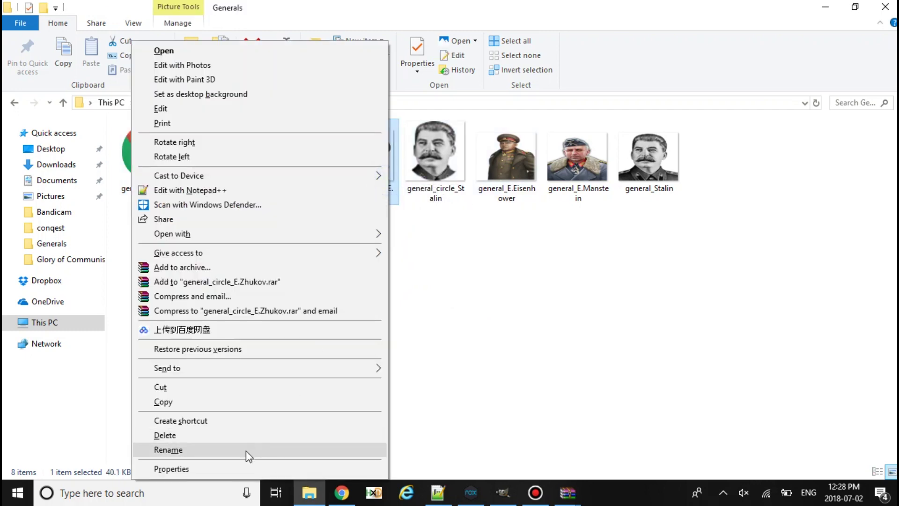
{"action": "left_click", "coordinate": [168, 449]}
{"action": "left_click", "coordinate": [387, 187]}
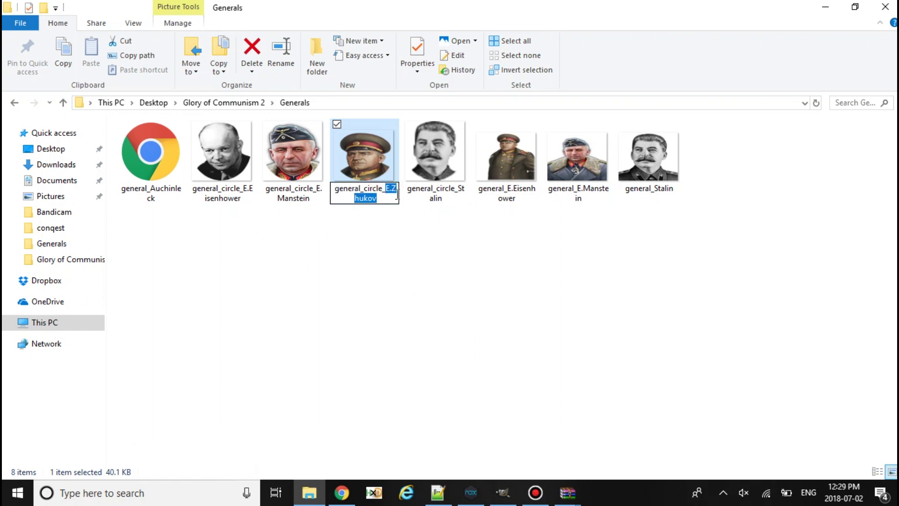
{"action": "left_click", "coordinate": [506, 161]}
Rename the general_E.Eisenhower portrait to general_E.Zhukov.
{"action": "right_click", "coordinate": [530, 186]}
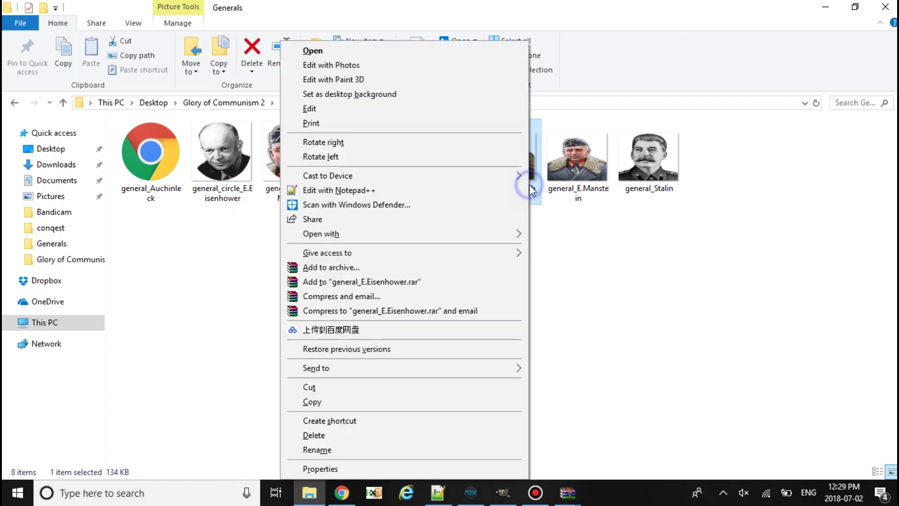
{"action": "left_click", "coordinate": [353, 454]}
{"action": "key", "text": "BackSpace"}
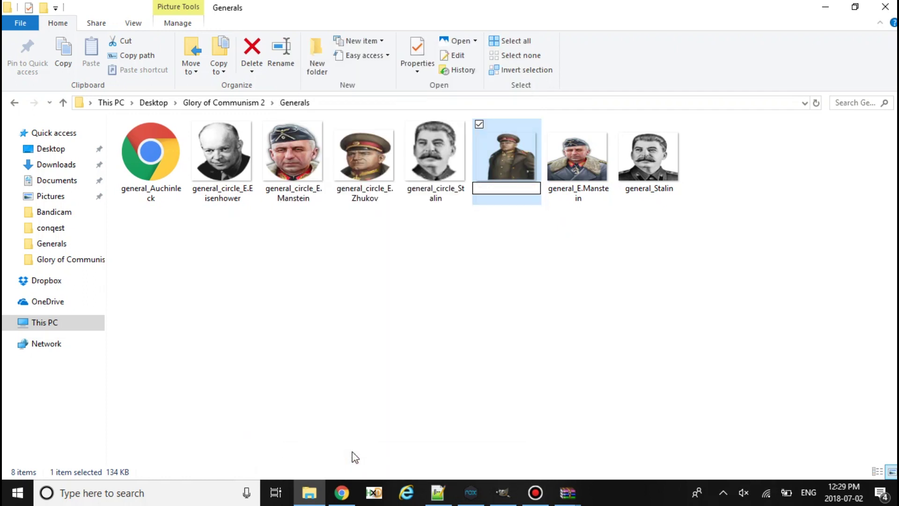
{"action": "type", "text": "general_"}
{"action": "key", "text": "ctrl+v"}
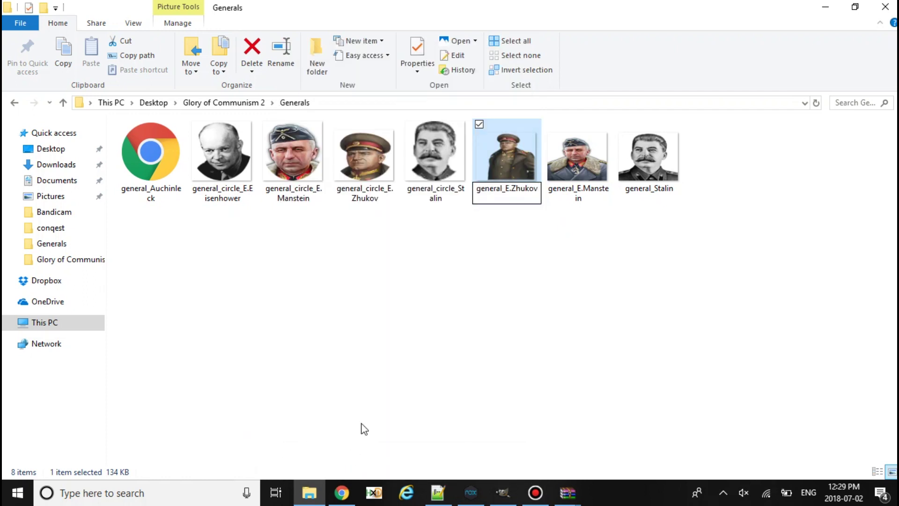
{"action": "left_click", "coordinate": [450, 312]}
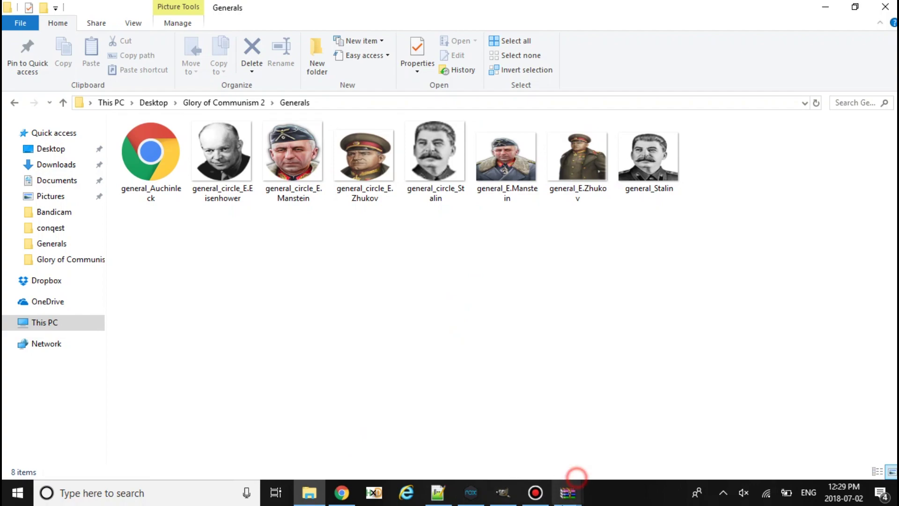
Bring the WinRAR APK window forward and move it aside.
{"action": "left_click", "coordinate": [567, 493]}
{"action": "left_click", "coordinate": [622, 433]}
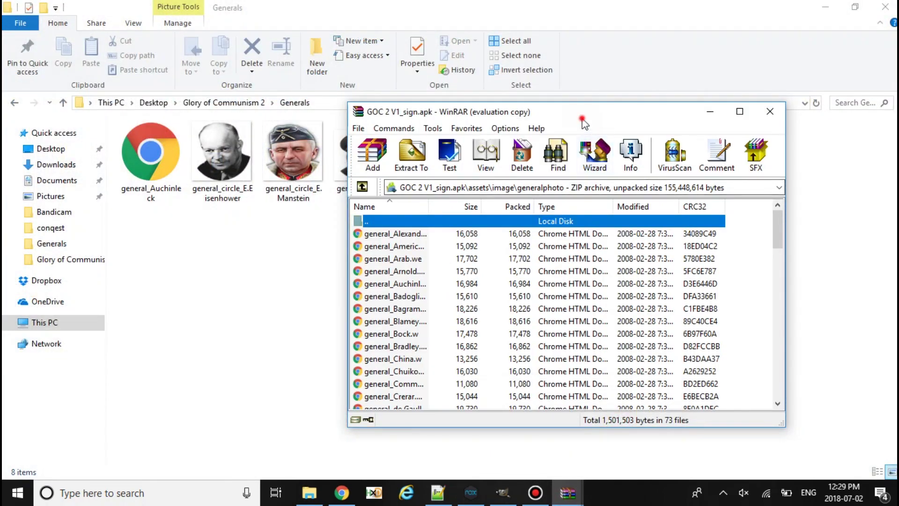
{"action": "left_click_drag", "start_coordinate": [583, 116], "coordinate": [261, 144]}
Add general_E.Zhukov into the APK's generalphoto folder and preview the new entry.
{"action": "mouse_move", "coordinate": [577, 158]}
{"action": "left_mouse_down"}
{"action": "mouse_move", "coordinate": [615, 230]}
{"action": "mouse_move", "coordinate": [584, 183]}
{"action": "left_mouse_up"}
{"action": "left_click", "coordinate": [381, 249]}
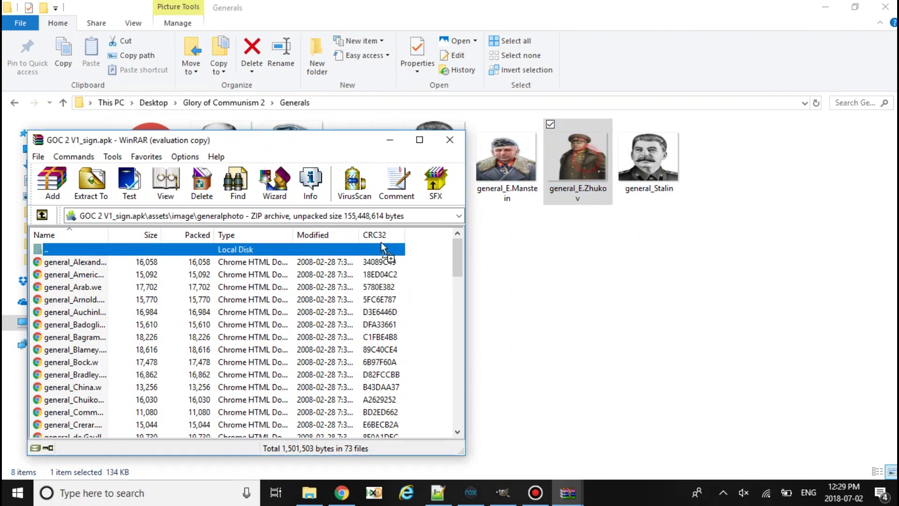
{"action": "left_click_drag", "start_coordinate": [381, 249], "coordinate": [383, 254]}
{"action": "left_click", "coordinate": [232, 415]}
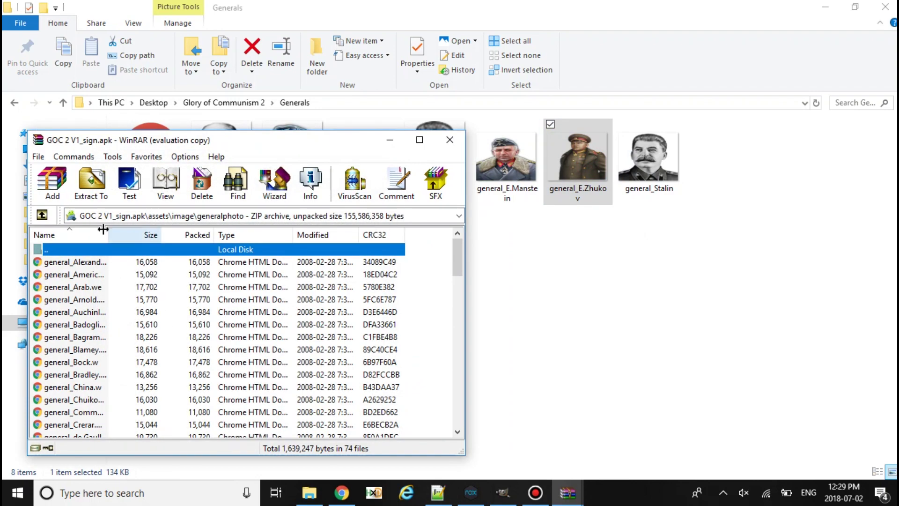
{"action": "left_click", "coordinate": [313, 235]}
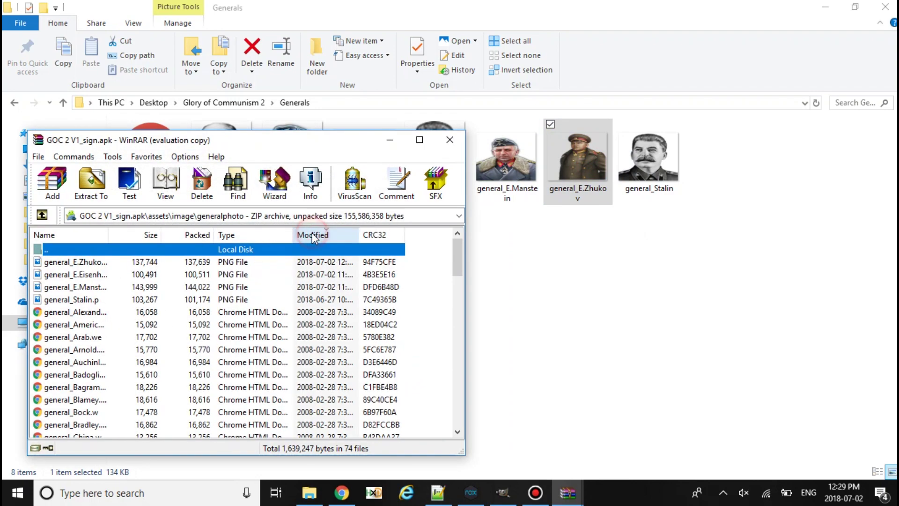
{"action": "left_click", "coordinate": [64, 262]}
{"action": "double_click", "coordinate": [63, 262]}
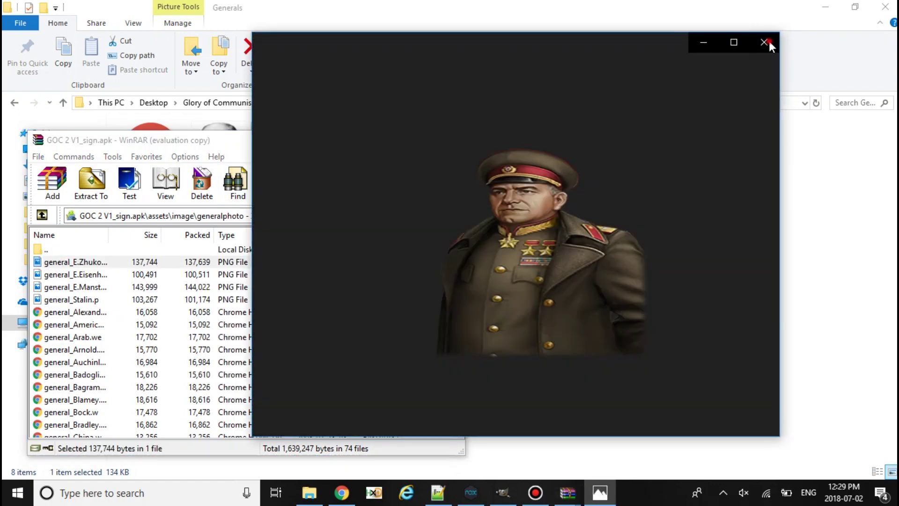
{"action": "left_click", "coordinate": [769, 41]}
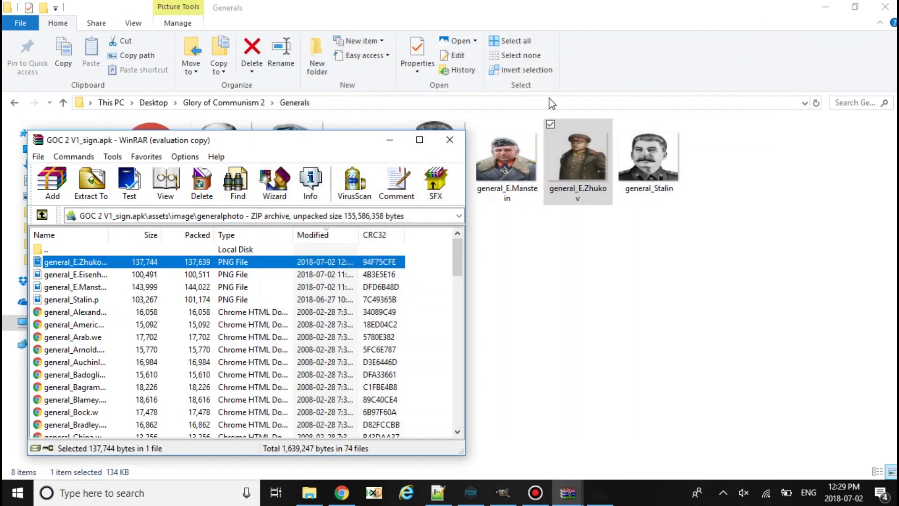
{"action": "double_click", "coordinate": [317, 250]}
{"action": "key", "text": "Down"}
{"action": "key", "text": "Up"}
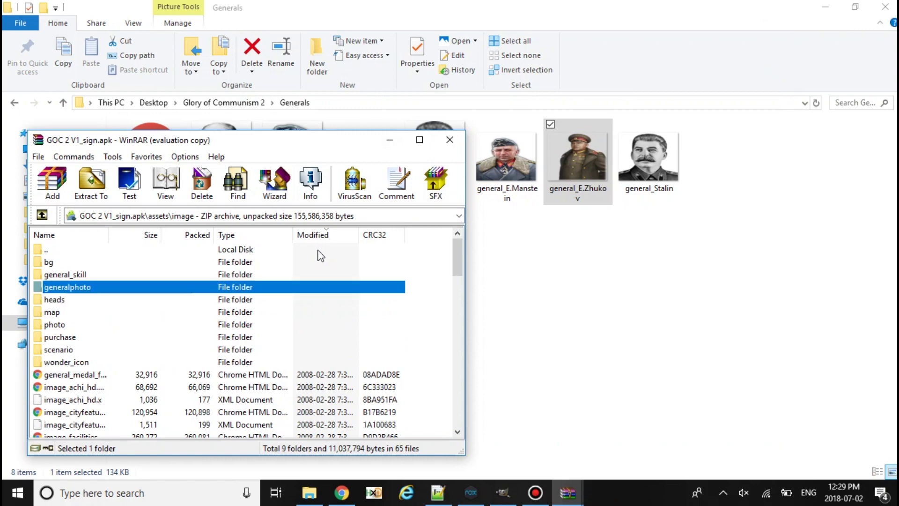
{"action": "key", "text": "Down"}
{"action": "key", "text": "Return"}
{"action": "left_click_drag", "start_coordinate": [305, 140], "coordinate": [556, 231]}
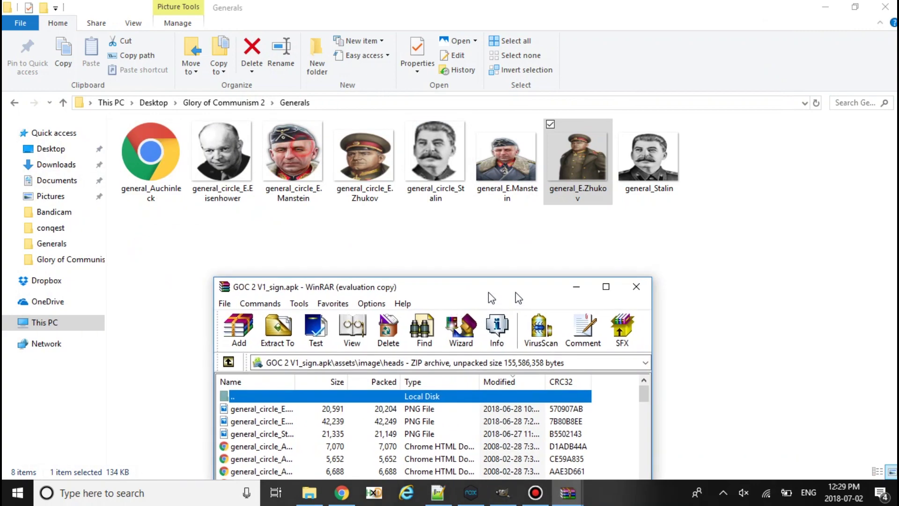
{"action": "left_click", "coordinate": [364, 158]}
Add the round Zhukov portrait to heads, update GOC 2 V1_sign.rar, and drag it onto NoxPlayer.
{"action": "left_click_drag", "start_coordinate": [364, 158], "coordinate": [410, 412]}
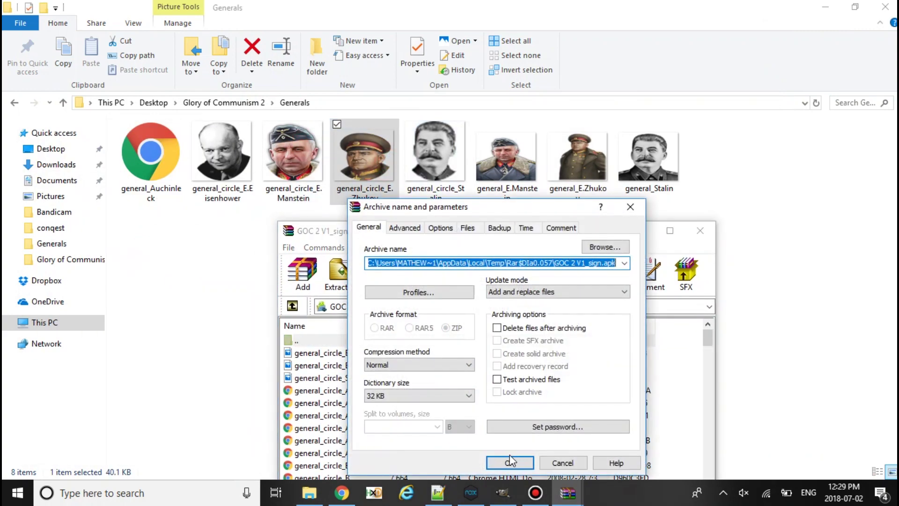
{"action": "left_click", "coordinate": [509, 454]}
{"action": "left_click", "coordinate": [700, 231]}
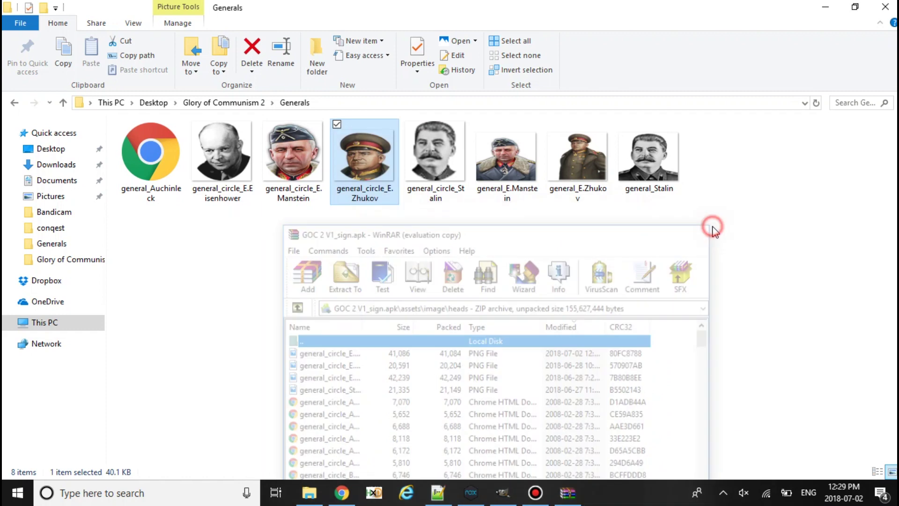
{"action": "left_click", "coordinate": [568, 492]}
{"action": "left_click", "coordinate": [406, 290]}
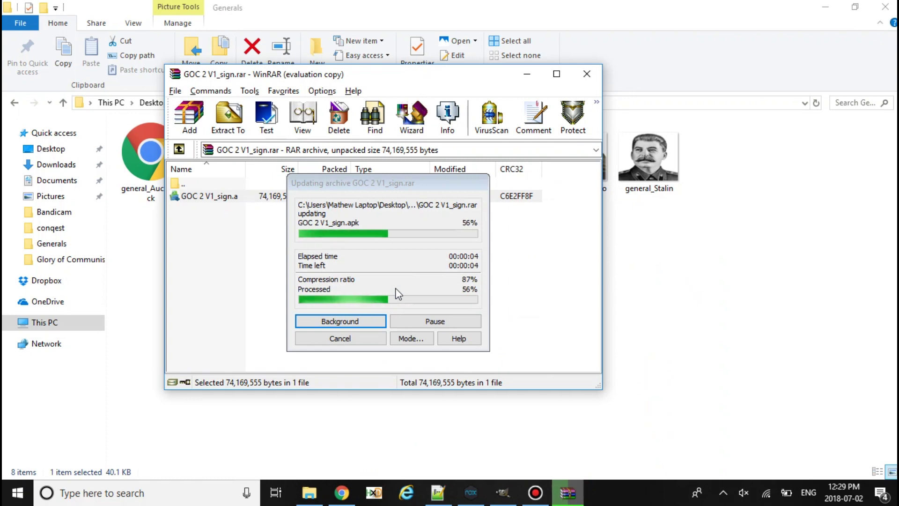
{"action": "left_click", "coordinate": [470, 492]}
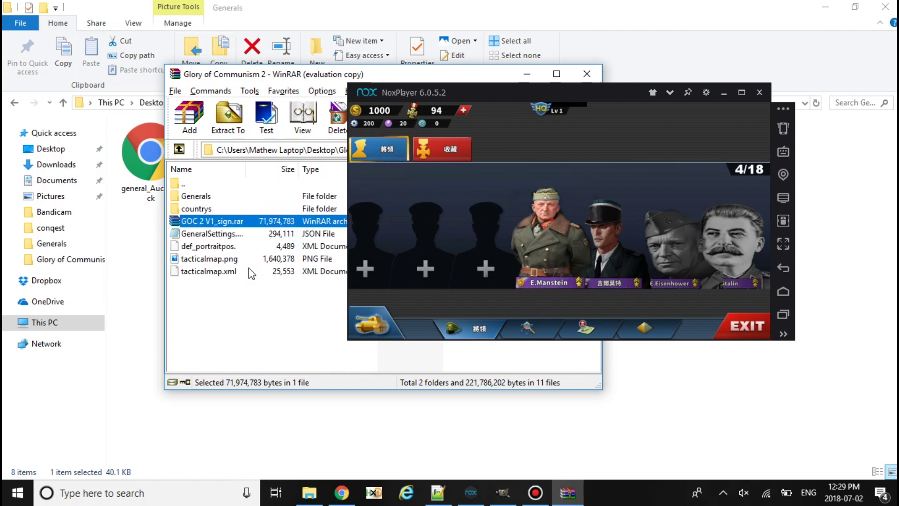
{"action": "left_click_drag", "start_coordinate": [211, 234], "coordinate": [481, 235]}
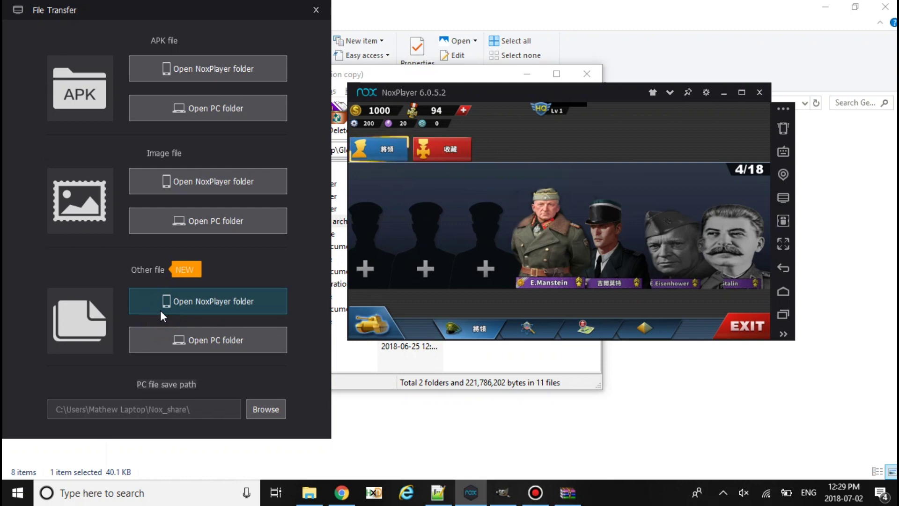
Extract and install GOC 2 V1_sign.apk from the archive in Nox's shared other-files folder.
{"action": "left_click", "coordinate": [161, 310]}
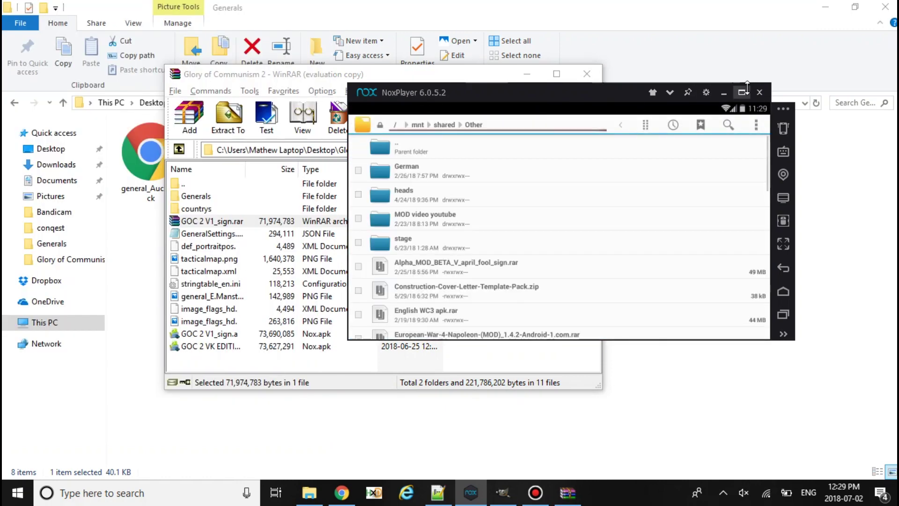
{"action": "left_click", "coordinate": [743, 92]}
{"action": "scroll", "coordinate": [281, 404], "scroll_direction": "down", "scroll_amount": 5}
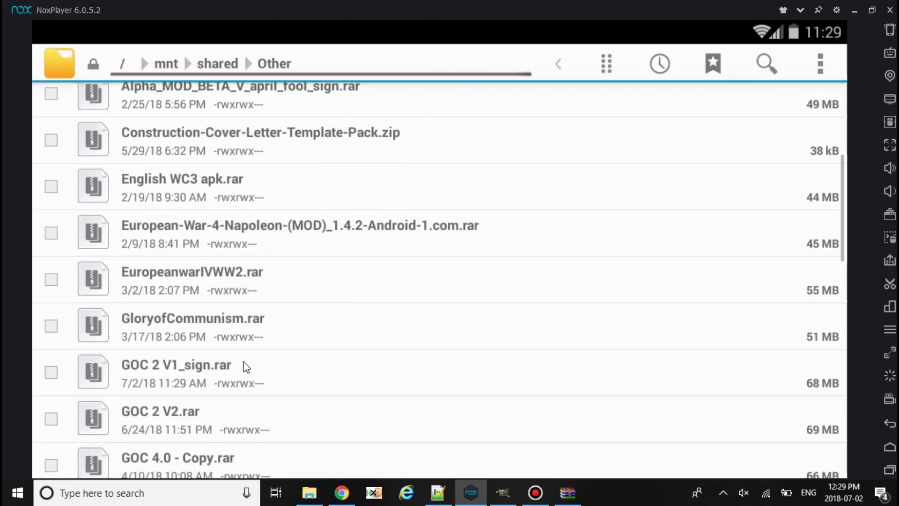
{"action": "left_click", "coordinate": [215, 383]}
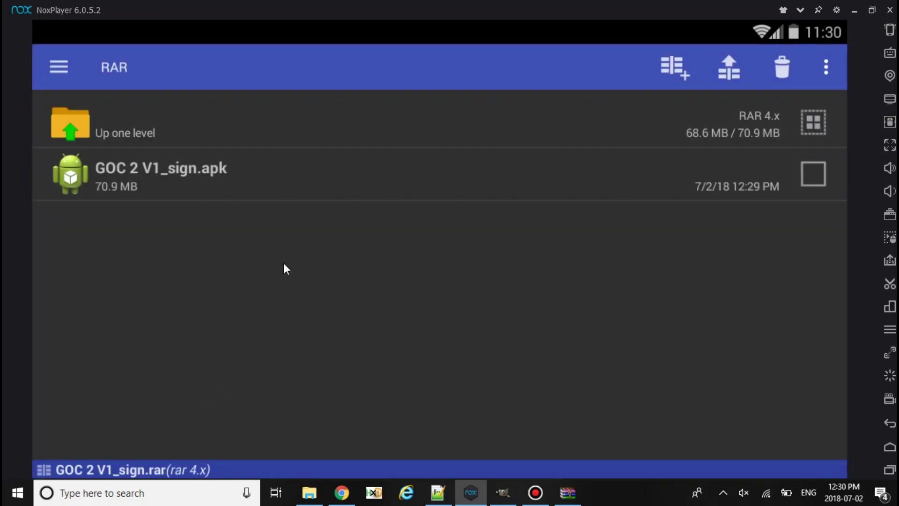
{"action": "left_click", "coordinate": [314, 177]}
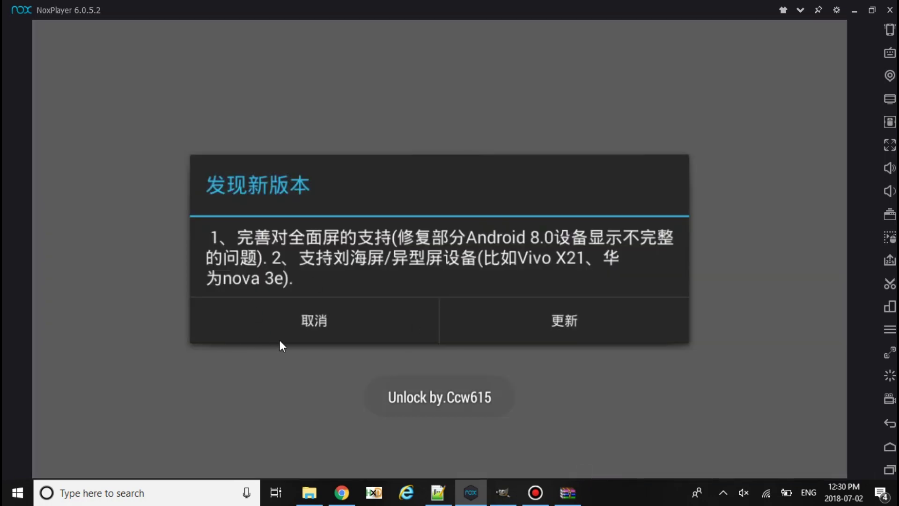
Skip the game's update check and enter HQ from the main menu.
{"action": "left_click", "coordinate": [280, 340]}
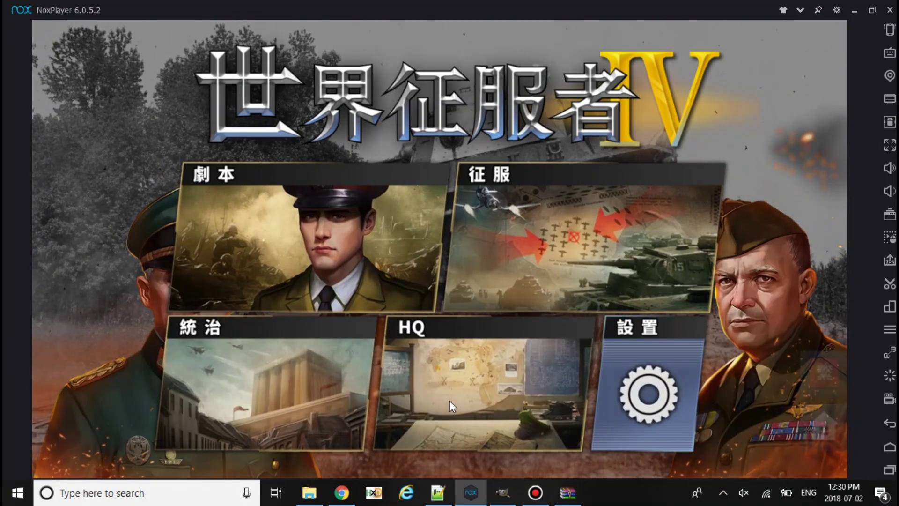
{"action": "left_click", "coordinate": [449, 401]}
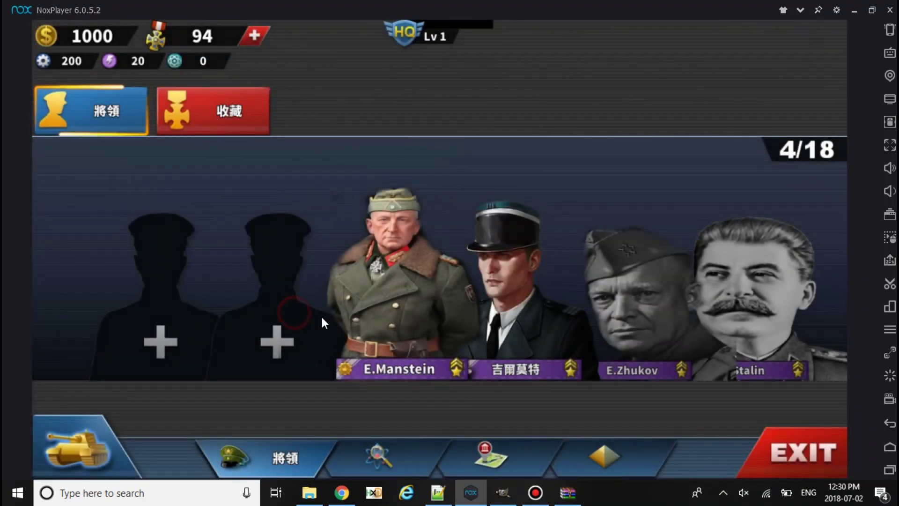
Check E.Zhukov's details in the silver-tier recruitment list.
{"action": "left_click", "coordinate": [320, 314]}
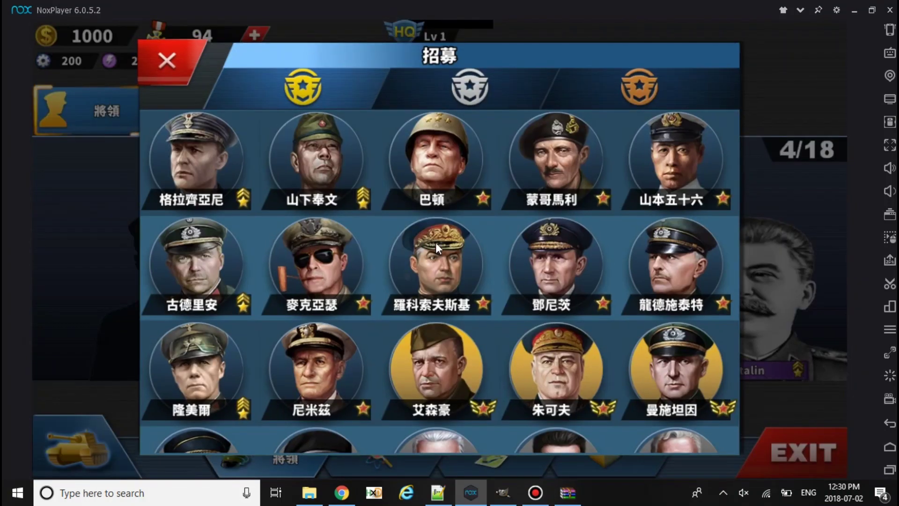
{"action": "left_click", "coordinate": [458, 93]}
{"action": "left_click_drag", "start_coordinate": [450, 370], "coordinate": [461, 277]}
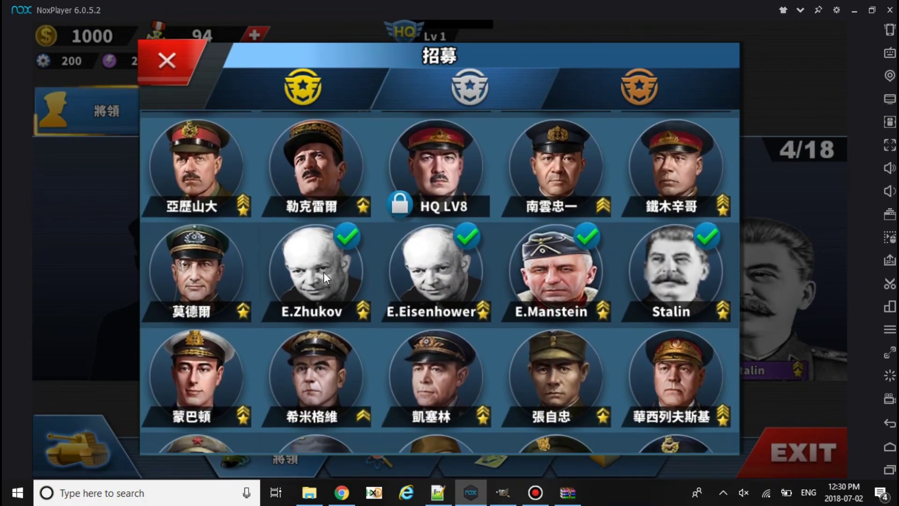
{"action": "left_click", "coordinate": [315, 277]}
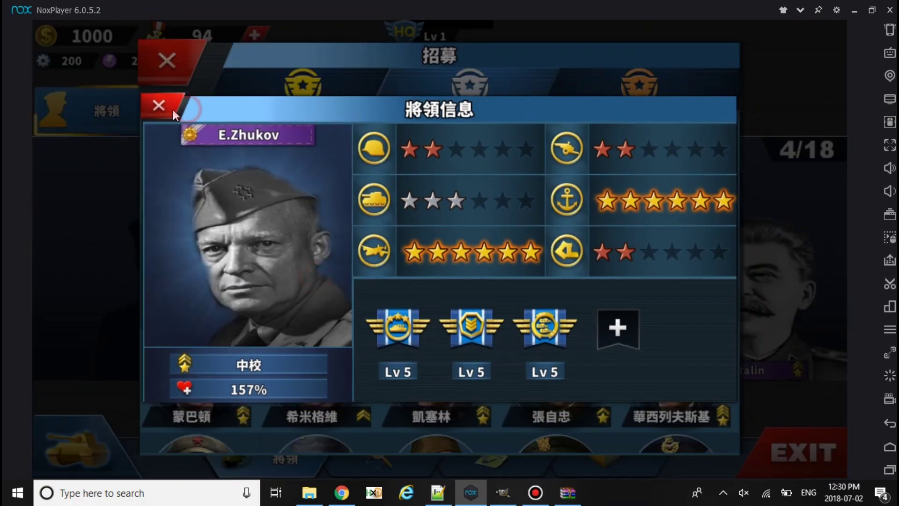
{"action": "left_click", "coordinate": [160, 106]}
{"action": "left_click", "coordinate": [316, 277]}
{"action": "left_click", "coordinate": [162, 106]}
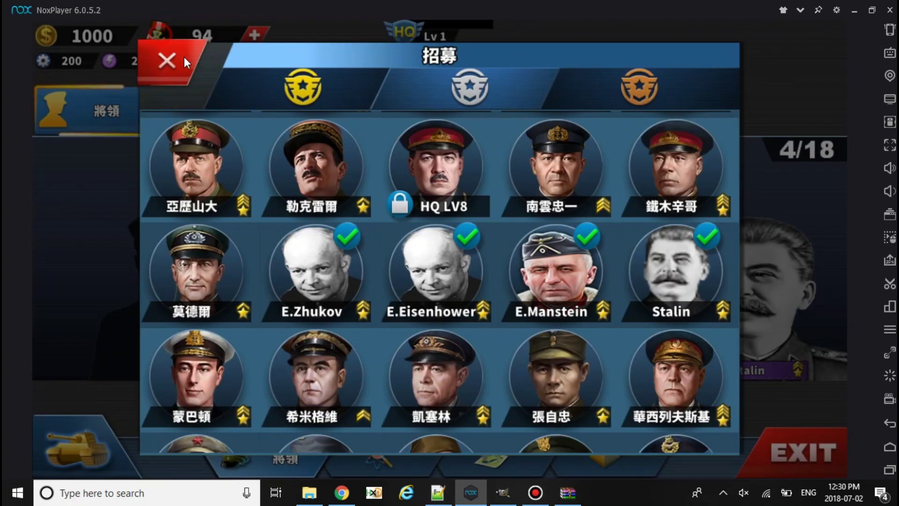
{"action": "left_click", "coordinate": [168, 60]}
Dismiss E.Zhukov from the HQ lineup with 解雇, leaving three of 18 generals.
{"action": "left_click_drag", "start_coordinate": [508, 289], "coordinate": [225, 266]}
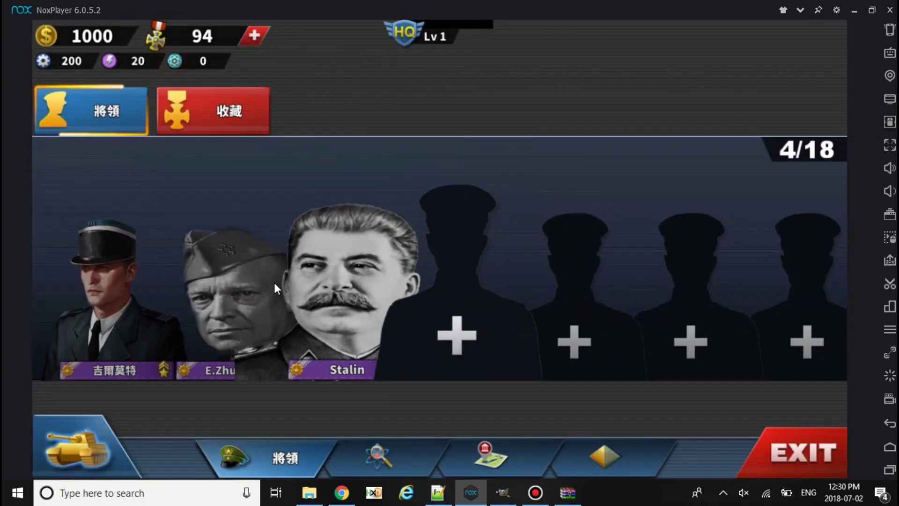
{"action": "mouse_move", "coordinate": [273, 282]}
{"action": "left_mouse_down"}
{"action": "mouse_move", "coordinate": [454, 299]}
{"action": "mouse_move", "coordinate": [404, 303]}
{"action": "left_mouse_up"}
{"action": "left_click", "coordinate": [397, 305]}
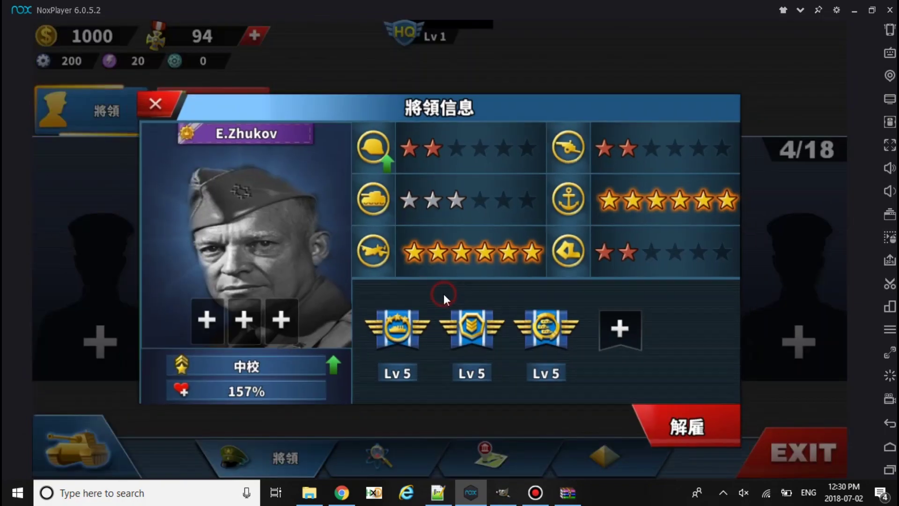
{"action": "left_click", "coordinate": [685, 421]}
{"action": "left_click", "coordinate": [520, 358]}
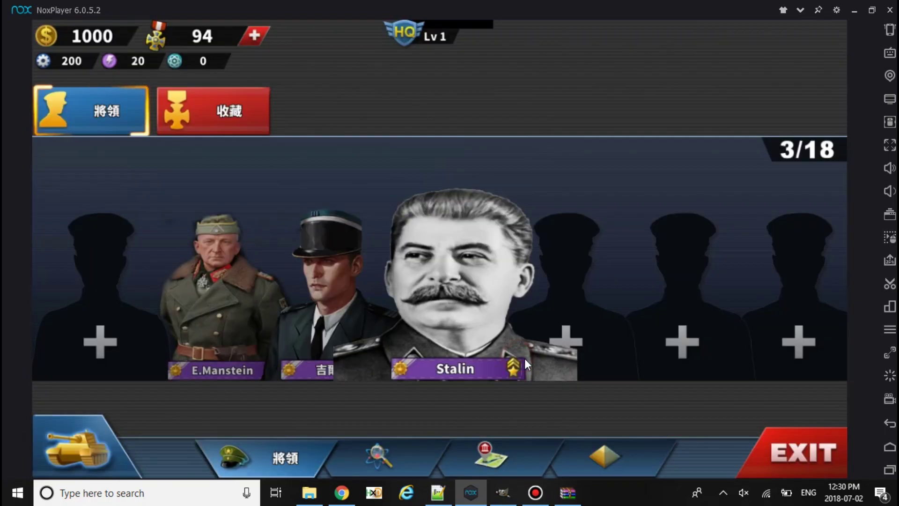
Recheck E.Zhukov's and E.Eisenhower's recruit details, then return to GeneralSettings.json.
{"action": "left_click", "coordinate": [799, 343]}
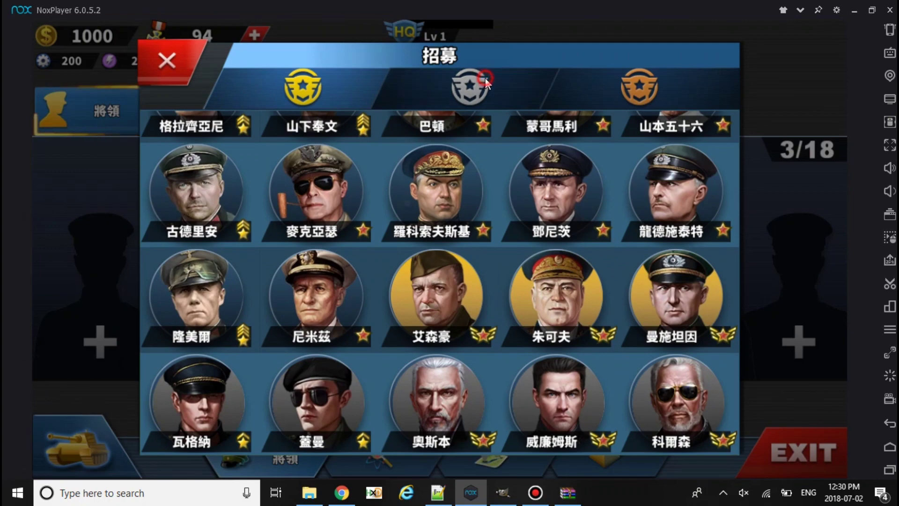
{"action": "left_click", "coordinate": [485, 77]}
{"action": "left_click", "coordinate": [351, 330]}
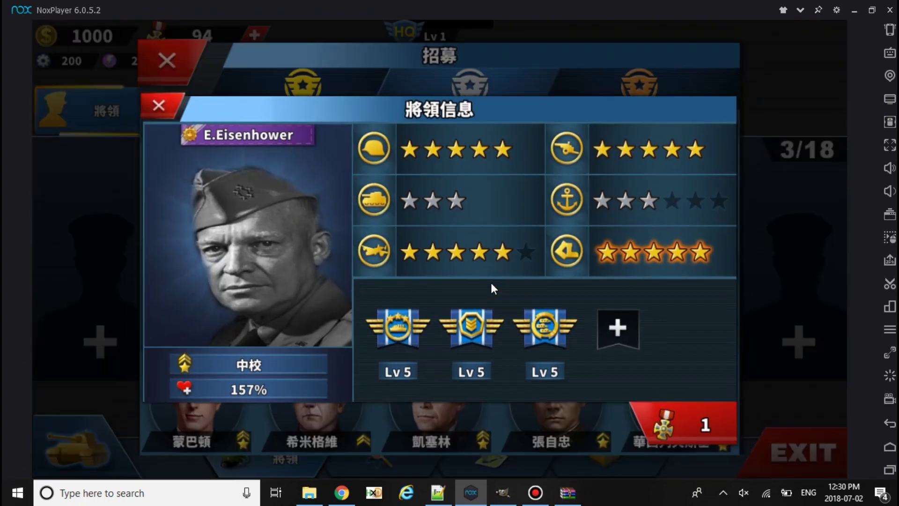
{"action": "key", "text": "Escape"}
{"action": "left_click", "coordinate": [355, 286]}
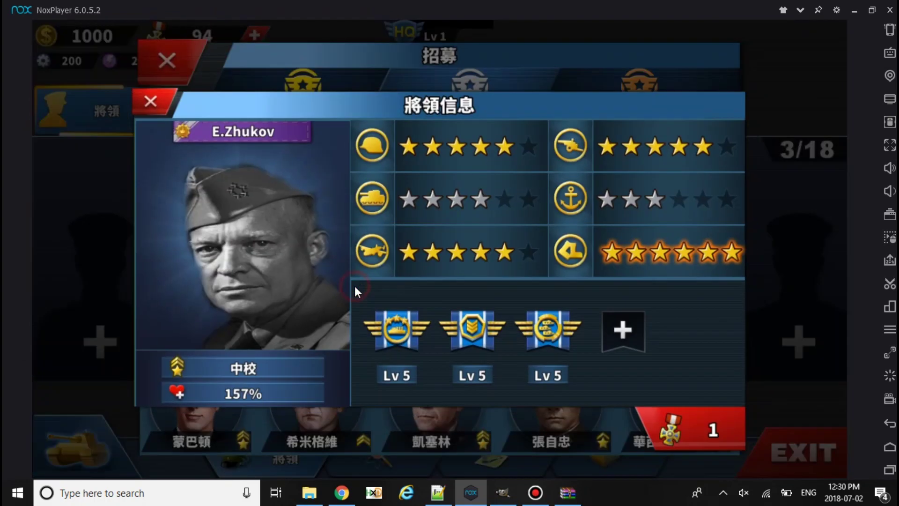
{"action": "key", "text": "Escape"}
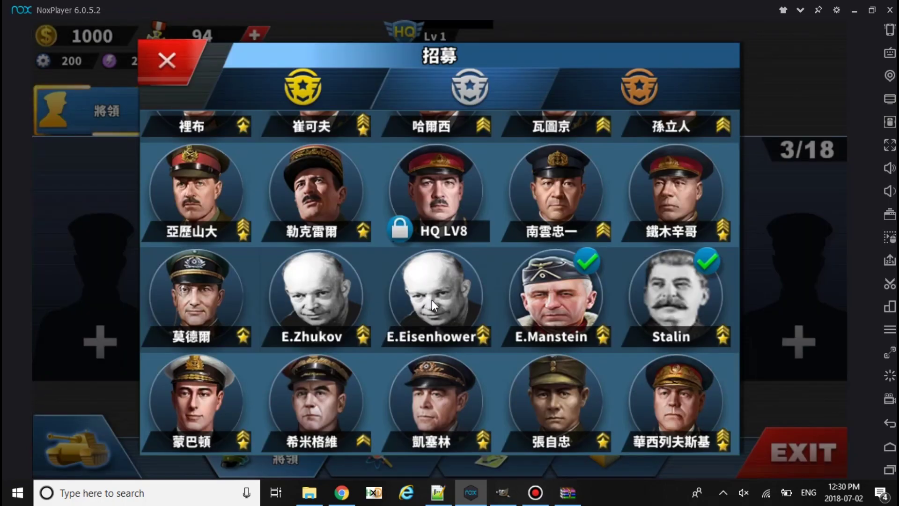
{"action": "left_click", "coordinate": [432, 300]}
{"action": "key", "text": "Escape"}
{"action": "key", "text": "Escape"}
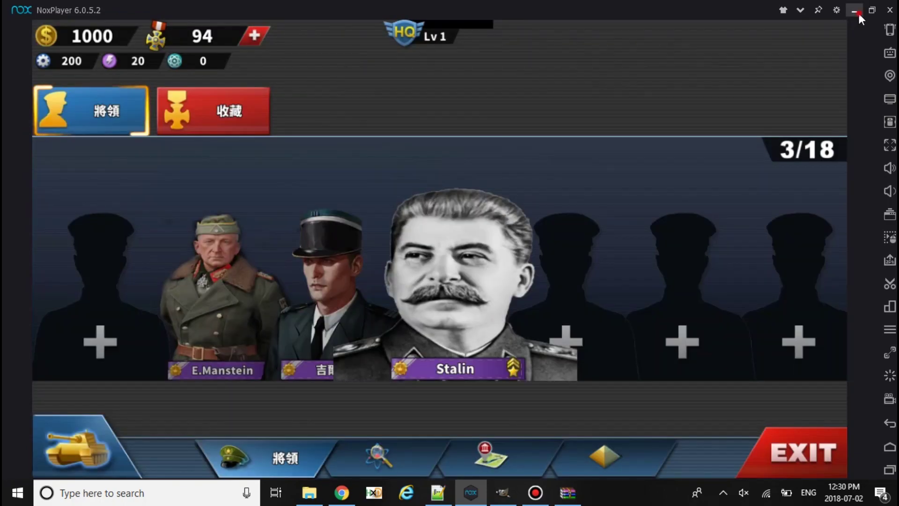
{"action": "left_click", "coordinate": [854, 10]}
{"action": "left_click", "coordinate": [442, 494]}
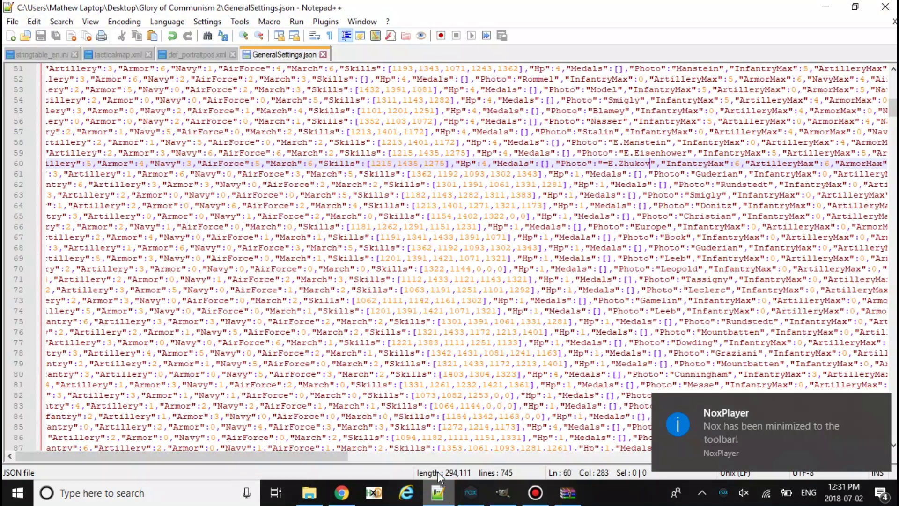
Review E.Zhukov's and another general's info cards in the recruit grid, then minimize Nox.
{"action": "left_click", "coordinate": [471, 492]}
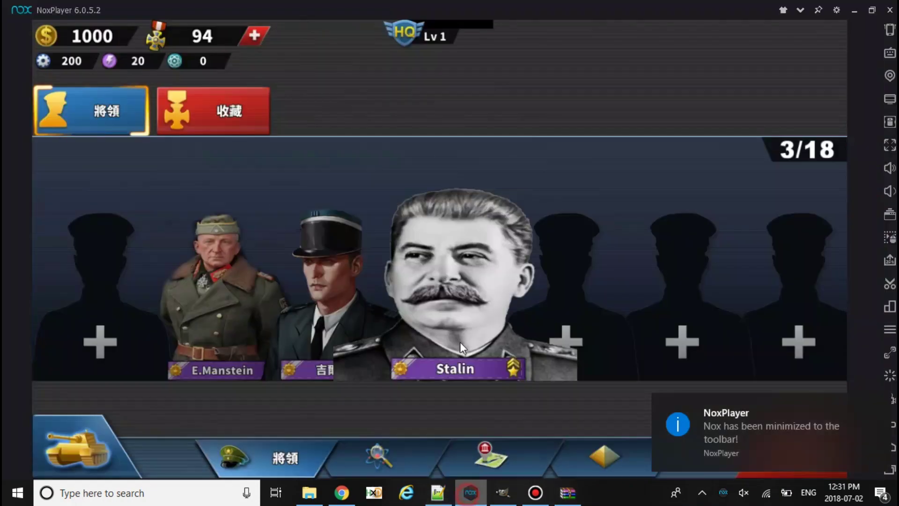
{"action": "left_click", "coordinate": [799, 342]}
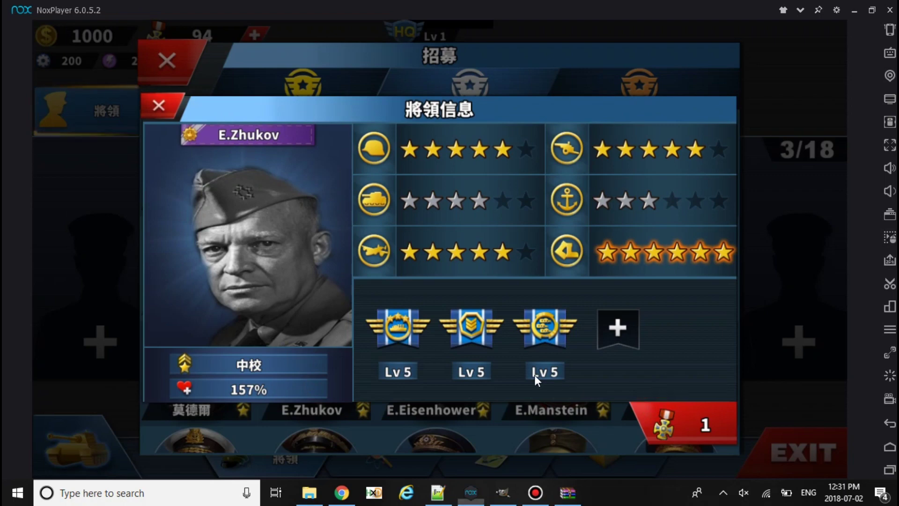
{"action": "key", "text": "Escape"}
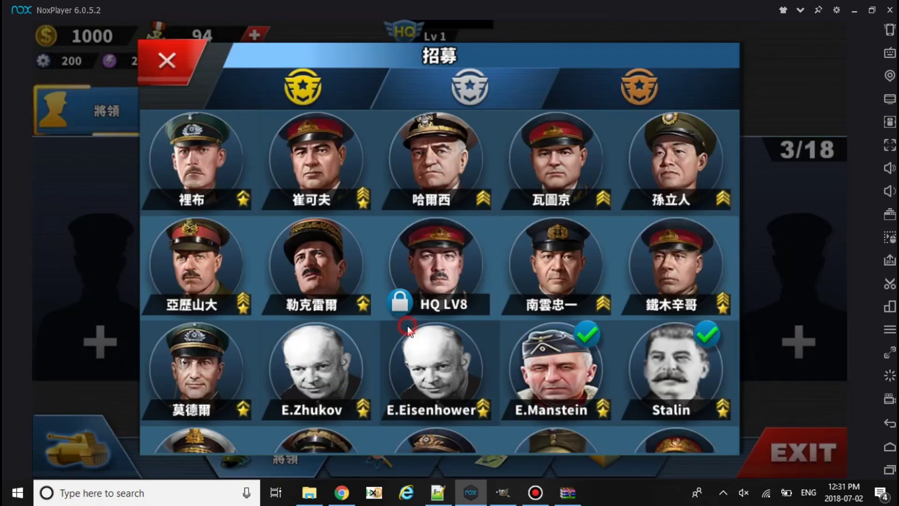
{"action": "left_click", "coordinate": [443, 360]}
{"action": "key", "text": "Escape"}
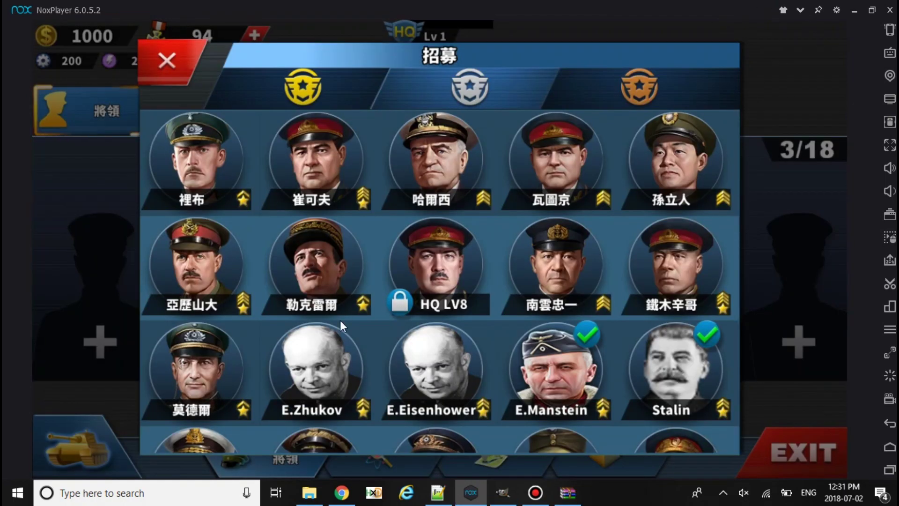
{"action": "left_click", "coordinate": [340, 310]}
{"action": "key", "text": "Escape"}
{"action": "left_click", "coordinate": [333, 369]}
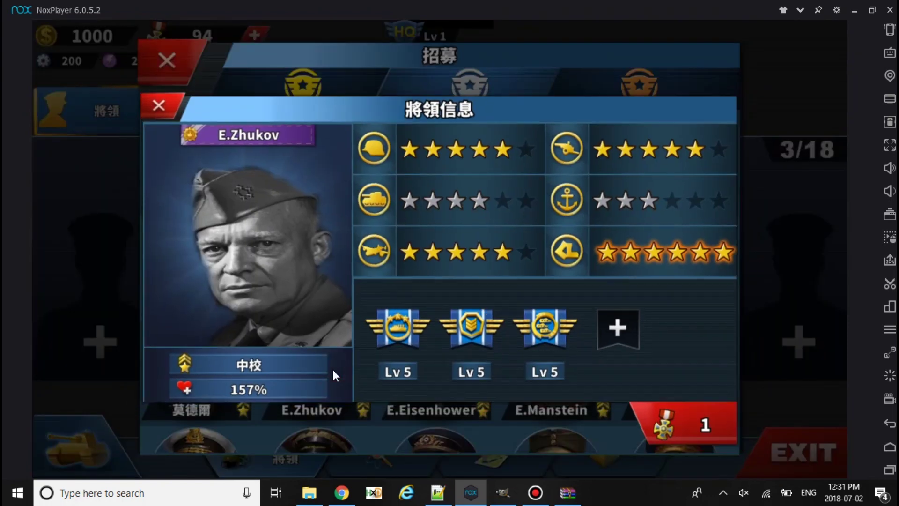
{"action": "key", "text": "Escape"}
{"action": "left_click", "coordinate": [855, 13]}
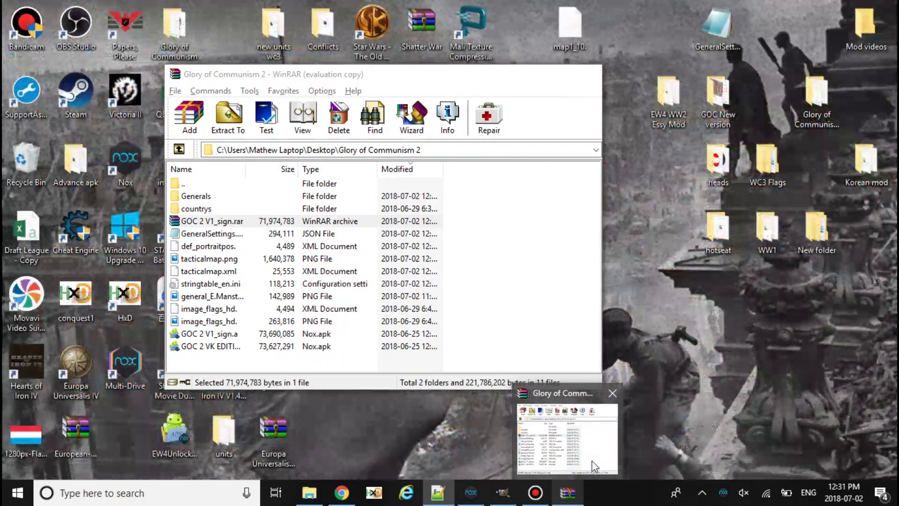
Open the apk inside GOC 2 V1_sign.rar in WinRAR.
{"action": "mouse_move", "coordinate": [568, 492]}
{"action": "left_click", "coordinate": [570, 429]}
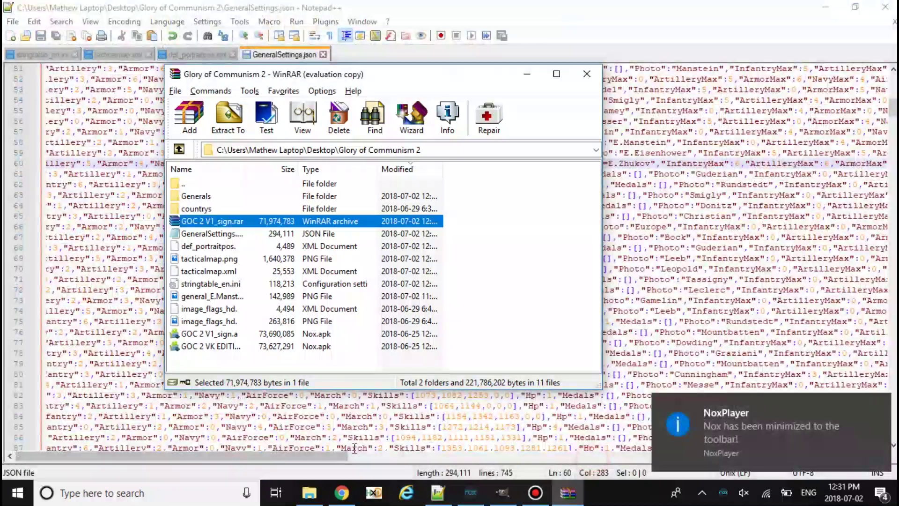
{"action": "left_click", "coordinate": [309, 493]}
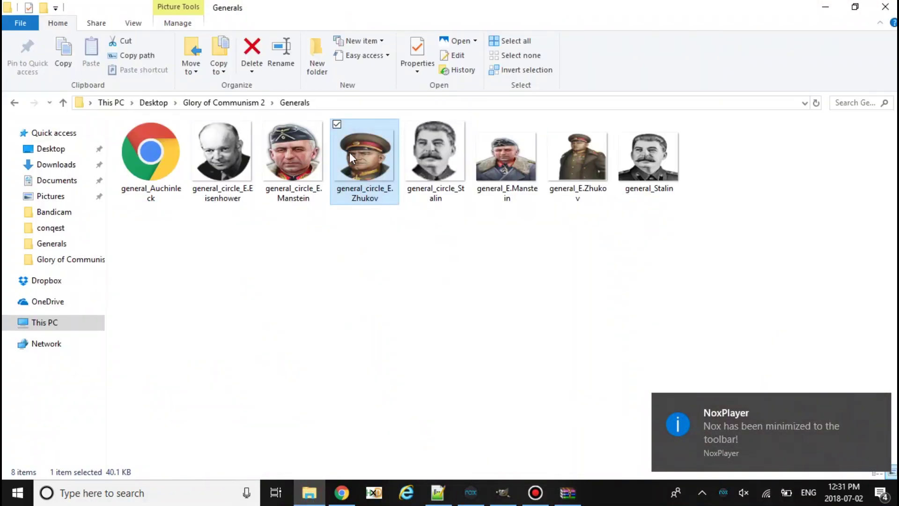
{"action": "mouse_move", "coordinate": [364, 158]}
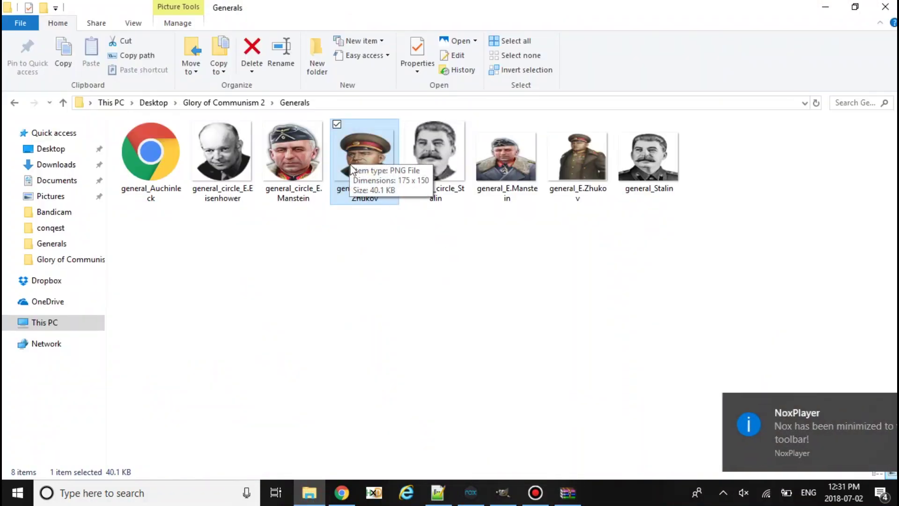
{"action": "left_click", "coordinate": [568, 492]}
{"action": "left_click", "coordinate": [563, 442]}
{"action": "key", "text": "Return"}
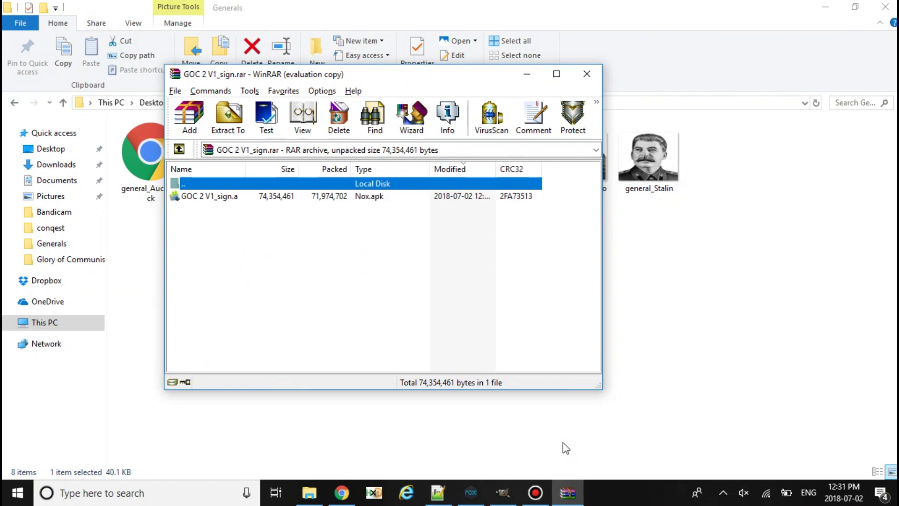
{"action": "key", "text": "Down"}
{"action": "key", "text": "alt+w"}
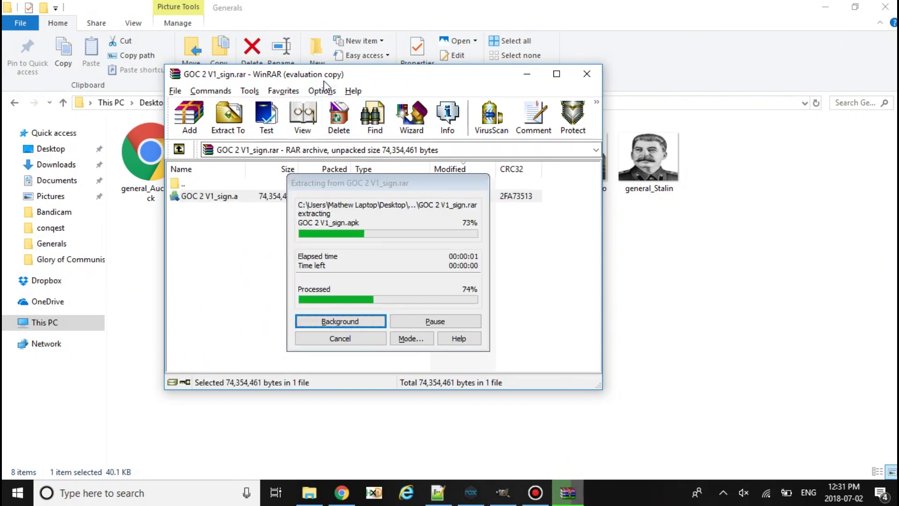
{"action": "left_click_drag", "start_coordinate": [323, 75], "coordinate": [577, 114]}
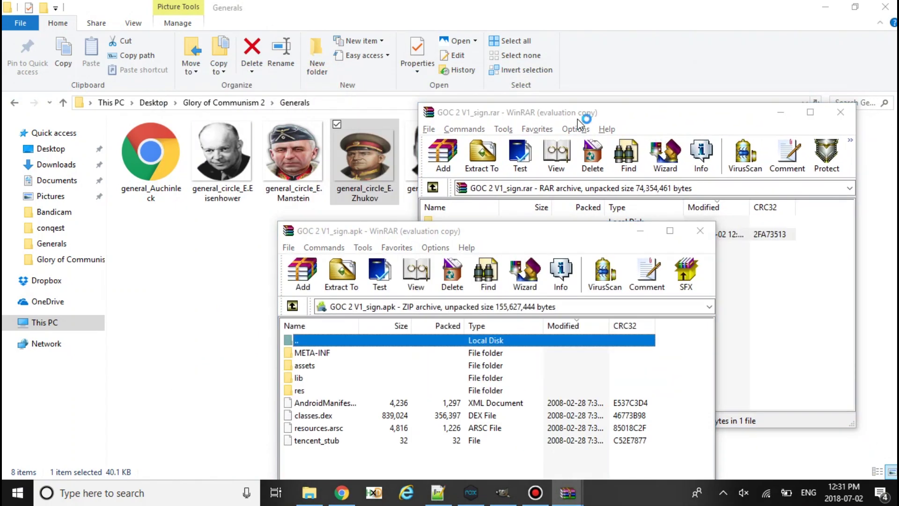
{"action": "left_click", "coordinate": [685, 34]}
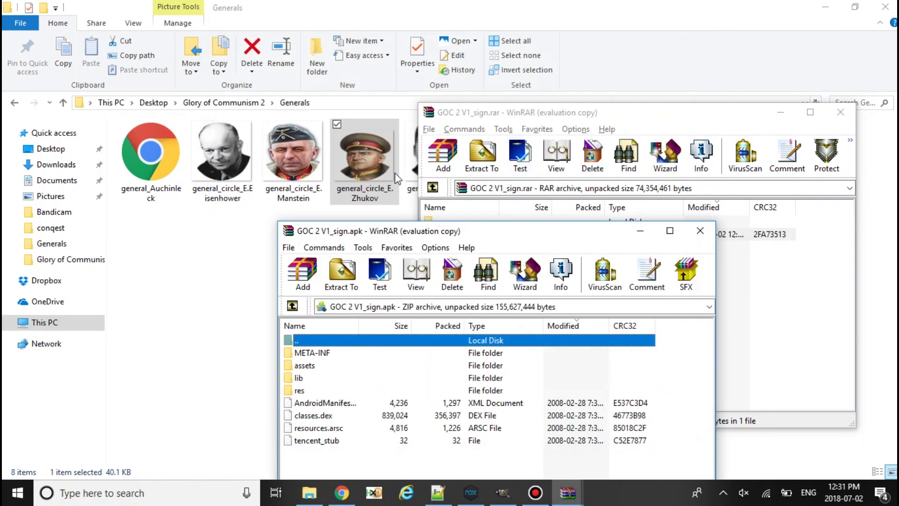
Browse into the apk's assets\image folder.
{"action": "double_click", "coordinate": [325, 365]}
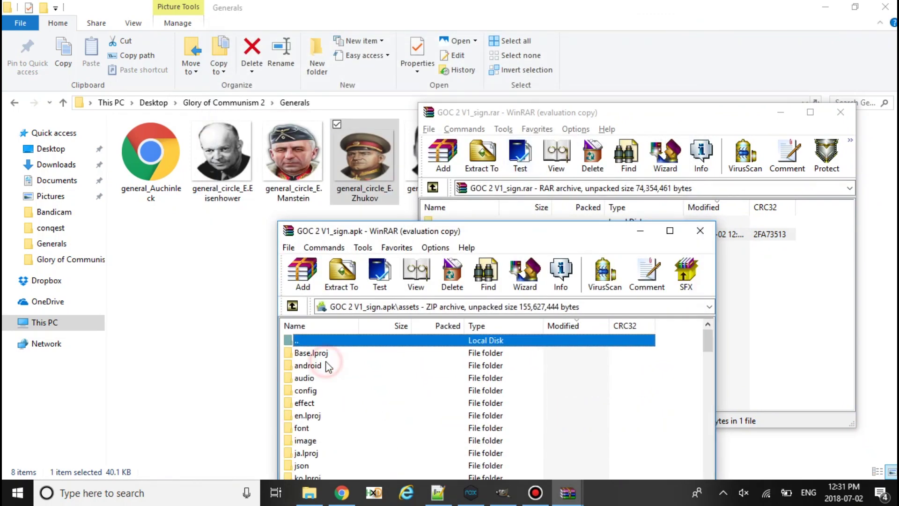
{"action": "type", "text": "i"}
{"action": "key", "text": "Return"}
{"action": "key", "text": "Down"}
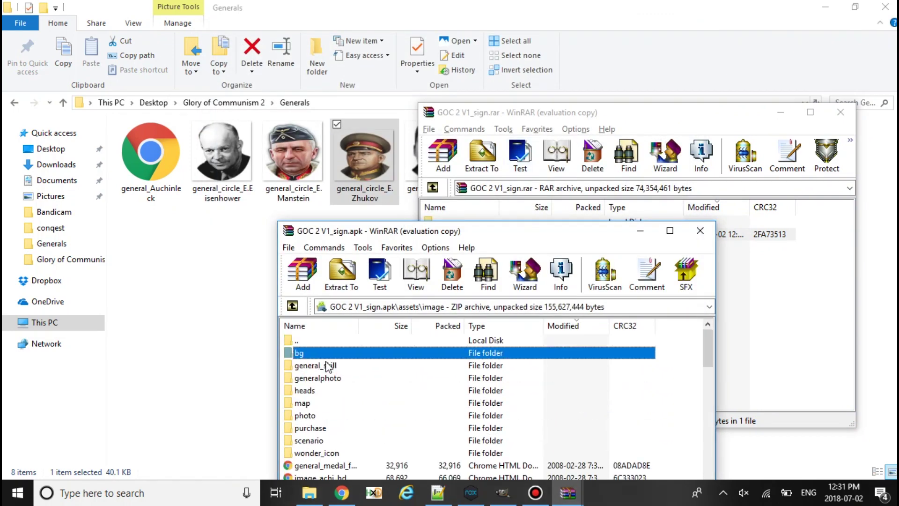
{"action": "left_click_drag", "start_coordinate": [447, 232], "coordinate": [436, 151]}
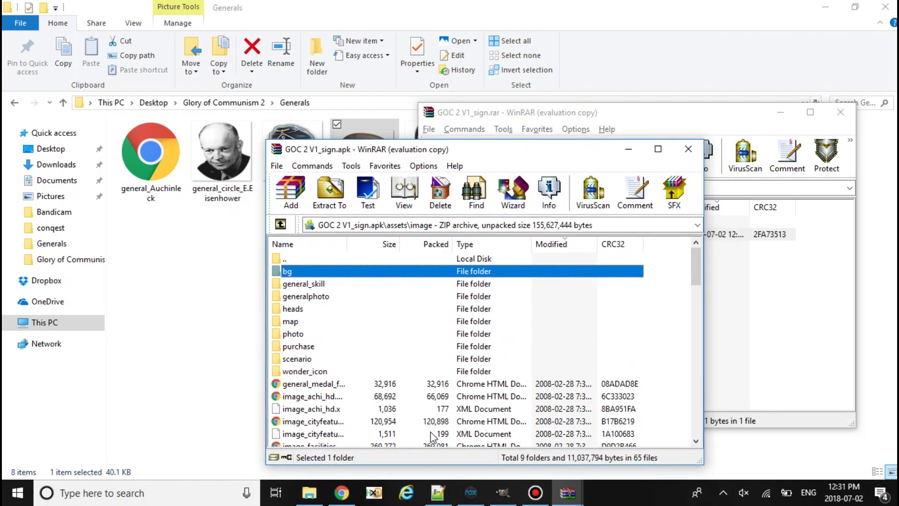
{"action": "left_click", "coordinate": [438, 493]}
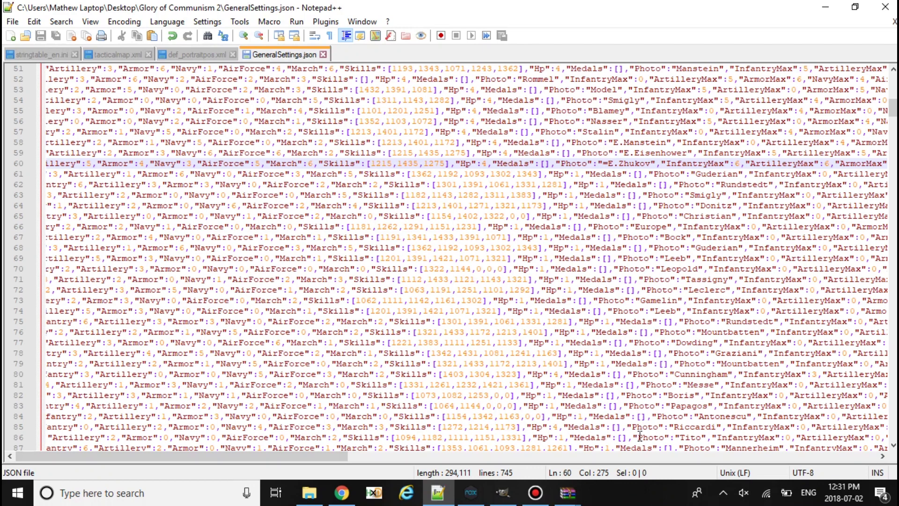
{"action": "key", "text": "BackSpace"}
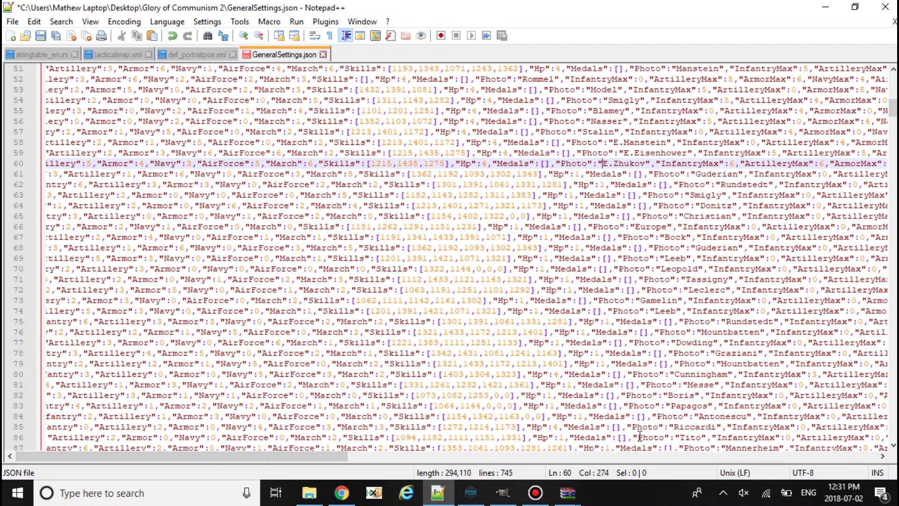
{"action": "key", "text": "ctrl+s"}
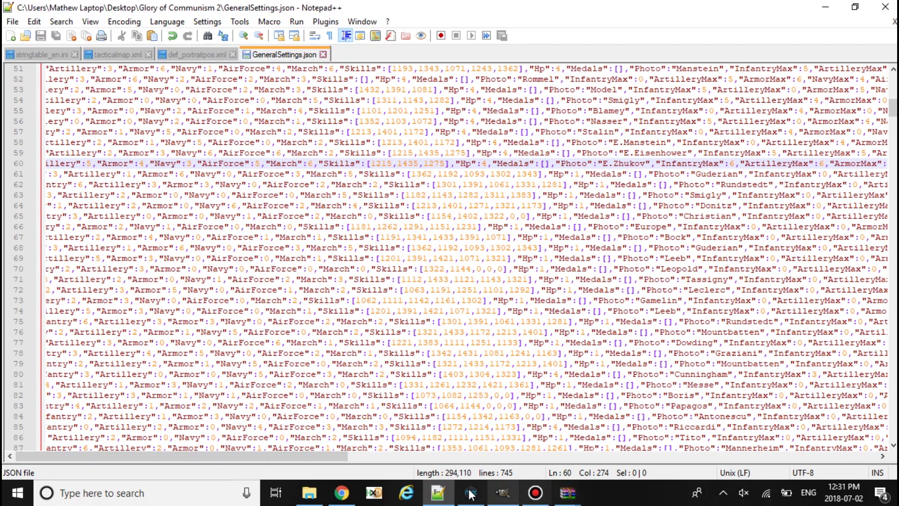
{"action": "left_click", "coordinate": [471, 492]}
Recruit E.Zhukov for one medal and return to the main menu.
{"action": "left_click", "coordinate": [312, 370]}
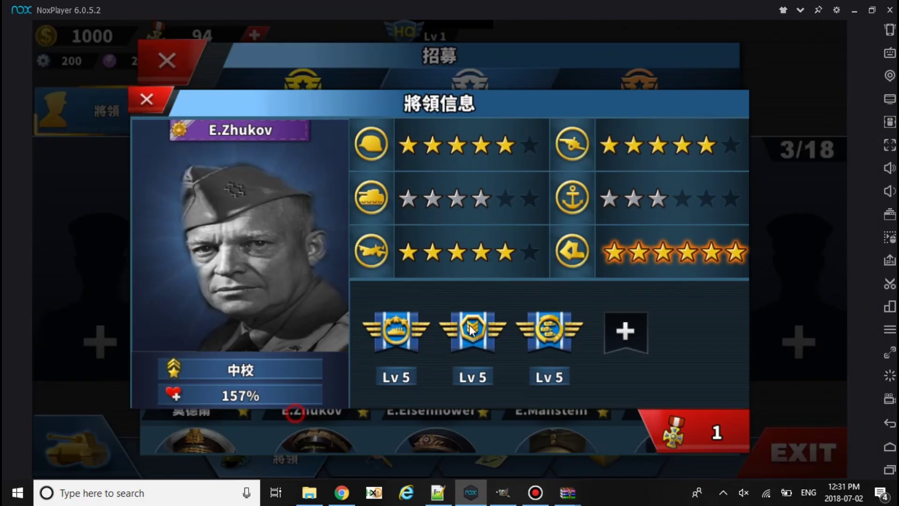
{"action": "left_click", "coordinate": [661, 425]}
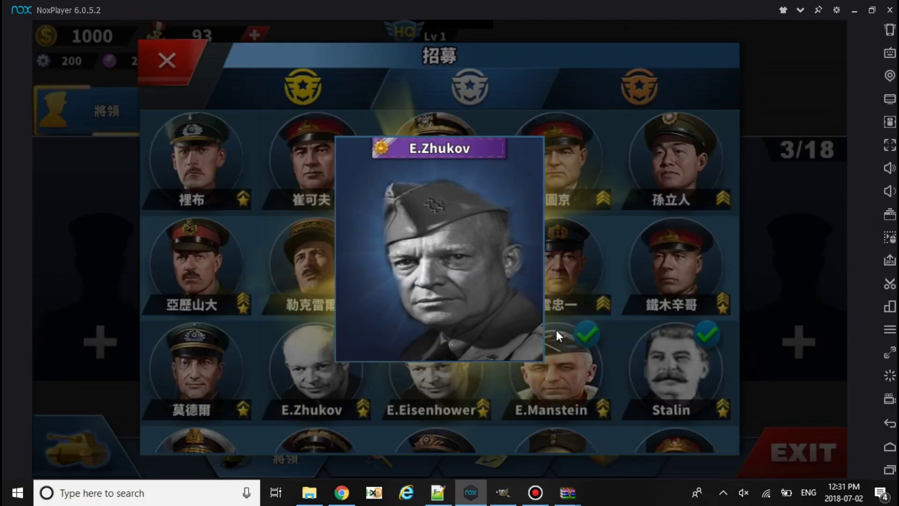
{"action": "left_click", "coordinate": [449, 303]}
{"action": "left_click", "coordinate": [166, 61]}
{"action": "left_click", "coordinate": [791, 440]}
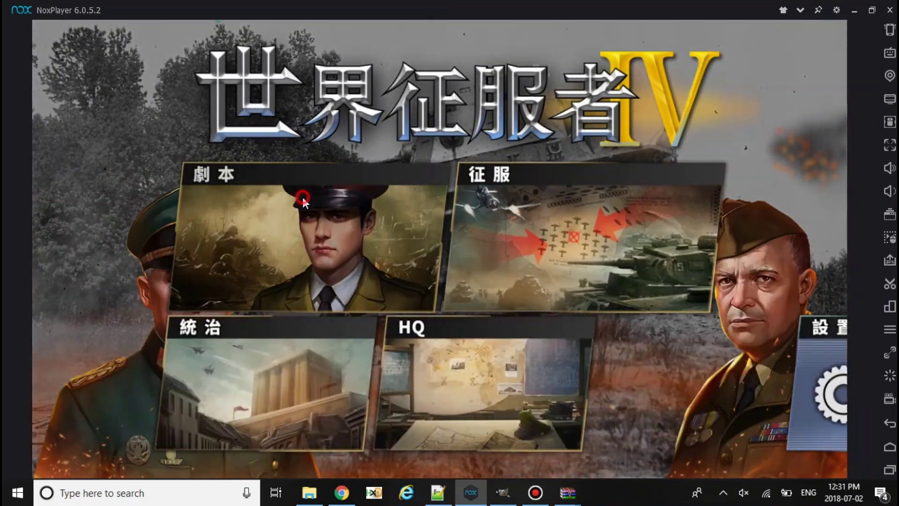
Start the 二戰歐洲 scenario and assign E.Zhukov to a unit on the map.
{"action": "left_click", "coordinate": [301, 196]}
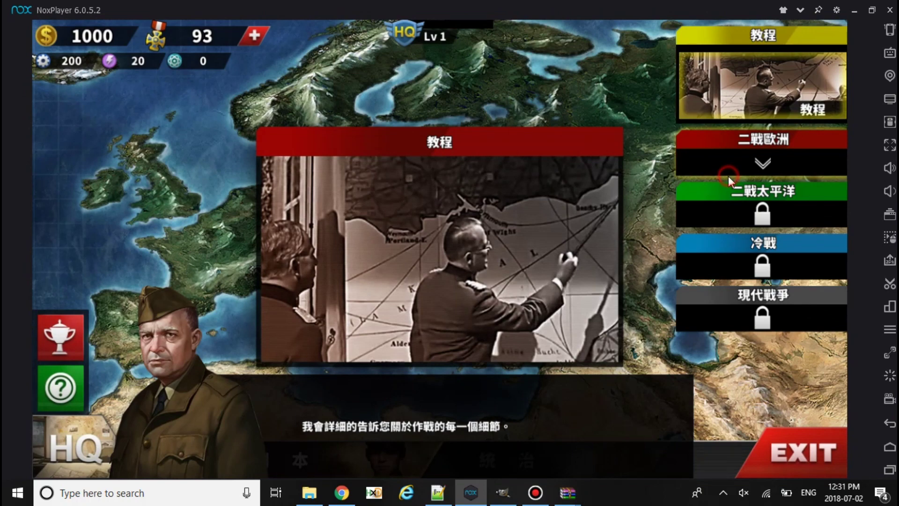
{"action": "left_click", "coordinate": [773, 154]}
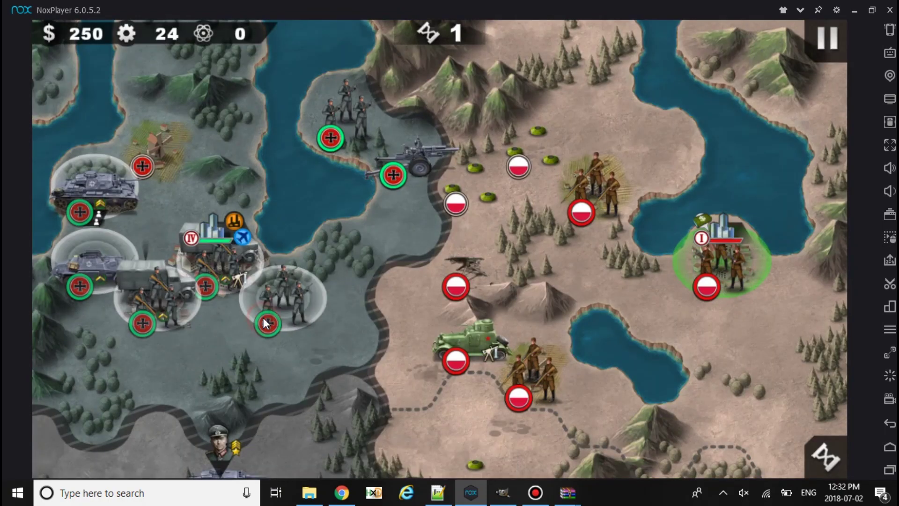
{"action": "left_click", "coordinate": [266, 323]}
{"action": "left_click", "coordinate": [451, 436]}
{"action": "left_click", "coordinate": [492, 180]}
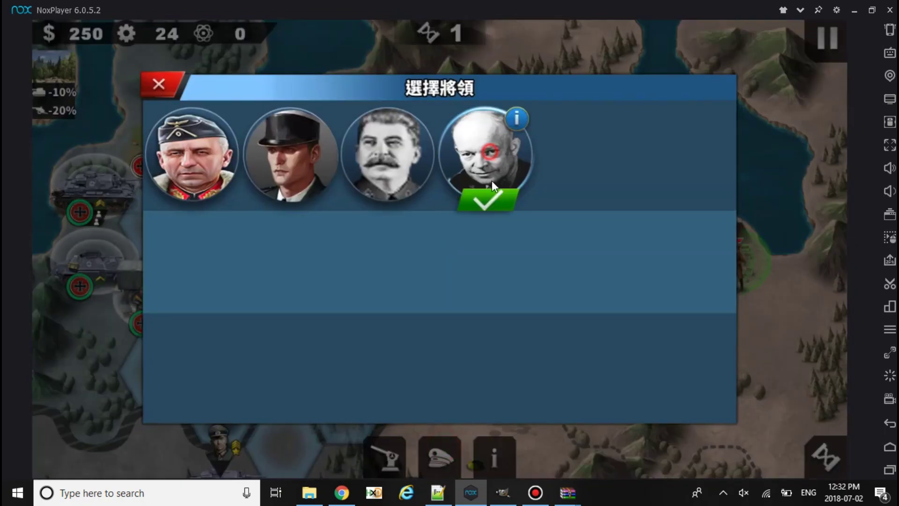
{"action": "left_click", "coordinate": [488, 202]}
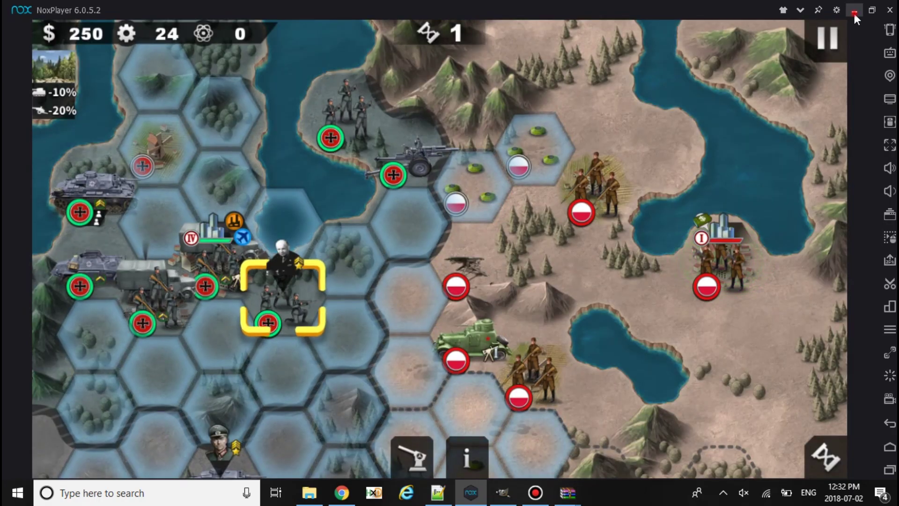
{"action": "left_click", "coordinate": [438, 493]}
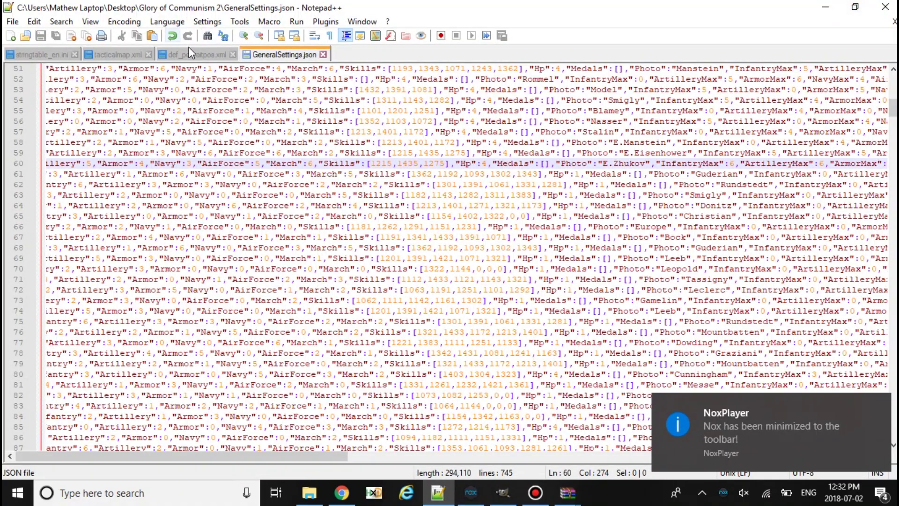
Switch to tacticalmap.xml, then load tacticalmap.png in GIMP.
{"action": "left_click", "coordinate": [112, 54]}
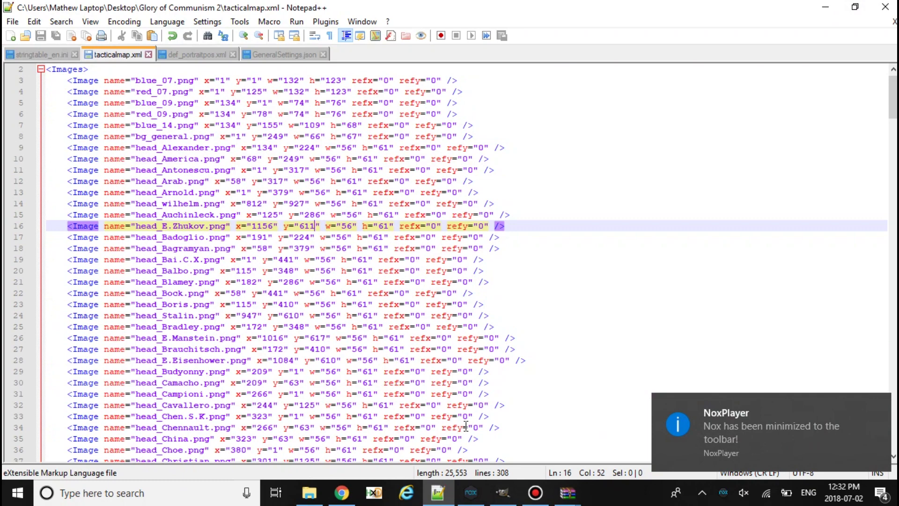
{"action": "left_click", "coordinate": [502, 493]}
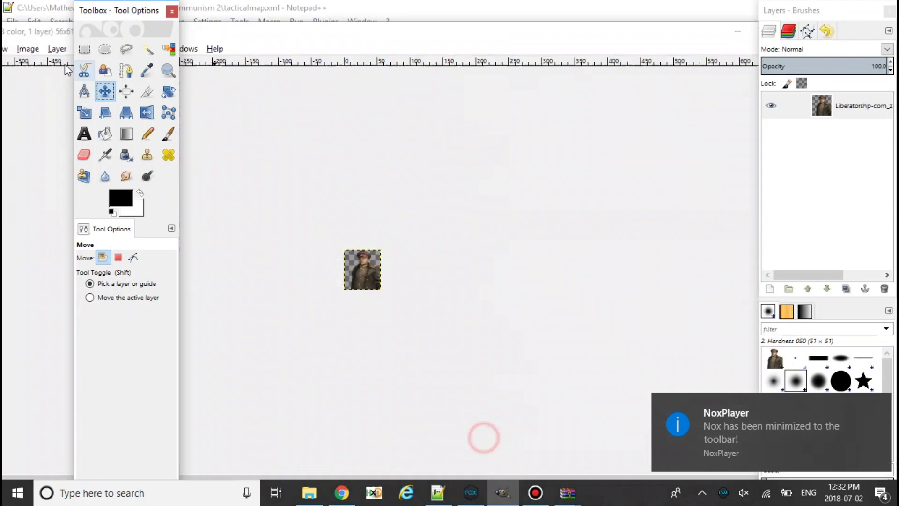
{"action": "left_click", "coordinate": [22, 38]}
{"action": "left_click", "coordinate": [28, 55]}
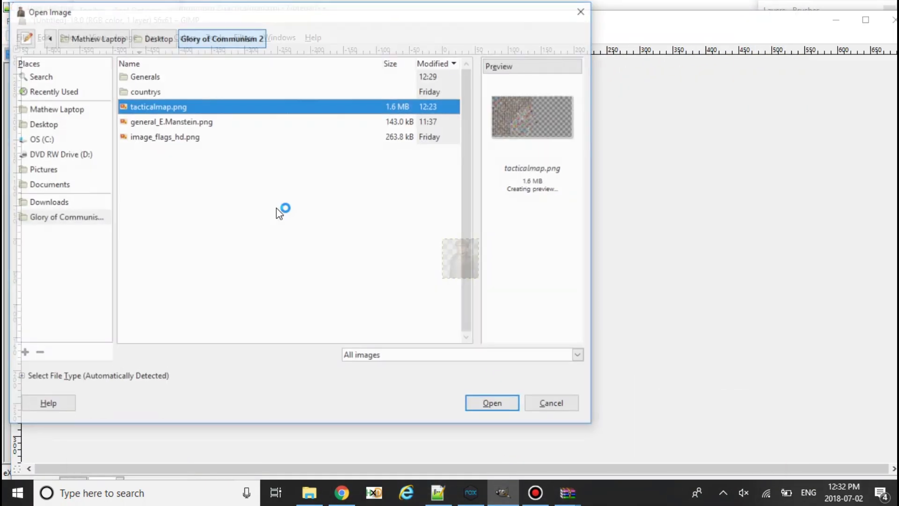
{"action": "key", "text": "Down"}
{"action": "key", "text": "Up"}
{"action": "key", "text": "Return"}
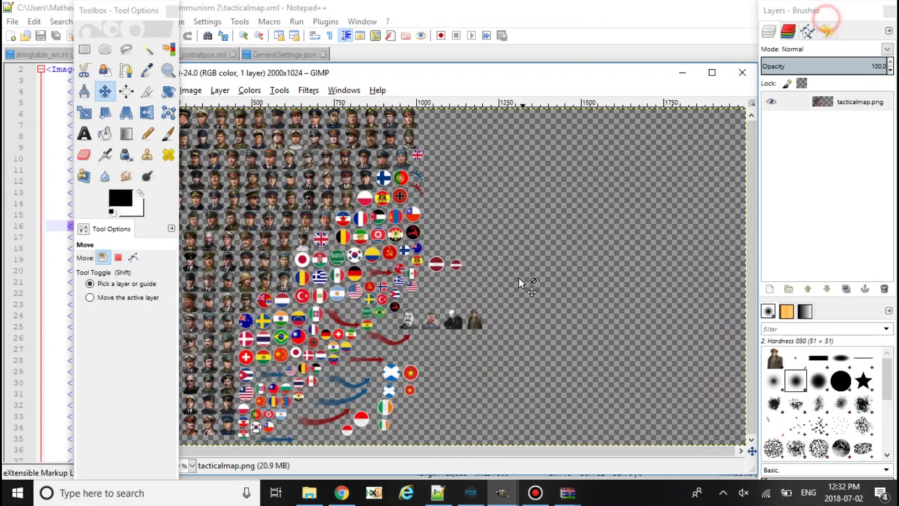
{"action": "scroll", "coordinate": [459, 319], "scroll_direction": "up", "scroll_amount": 3}
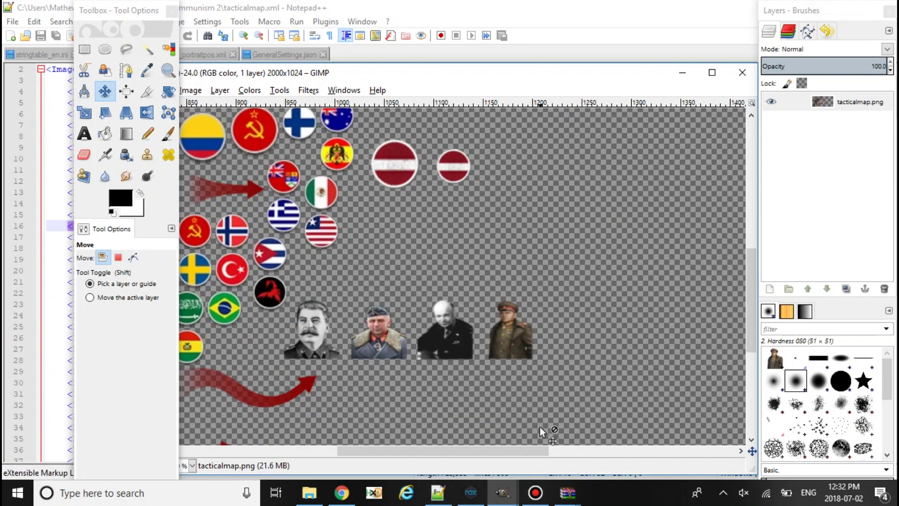
{"action": "left_click", "coordinate": [437, 492]}
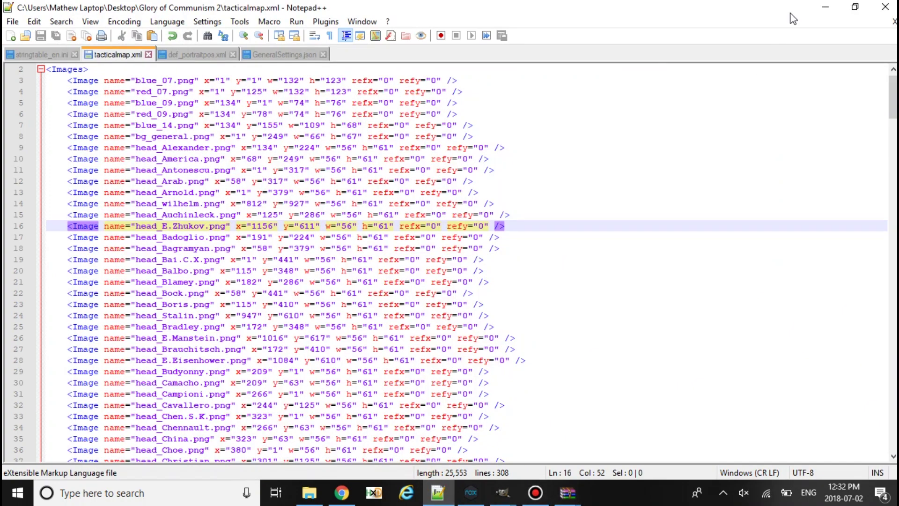
Preview general_E.Zhukov in the APK's generalphoto folder.
{"action": "left_click", "coordinate": [826, 7]}
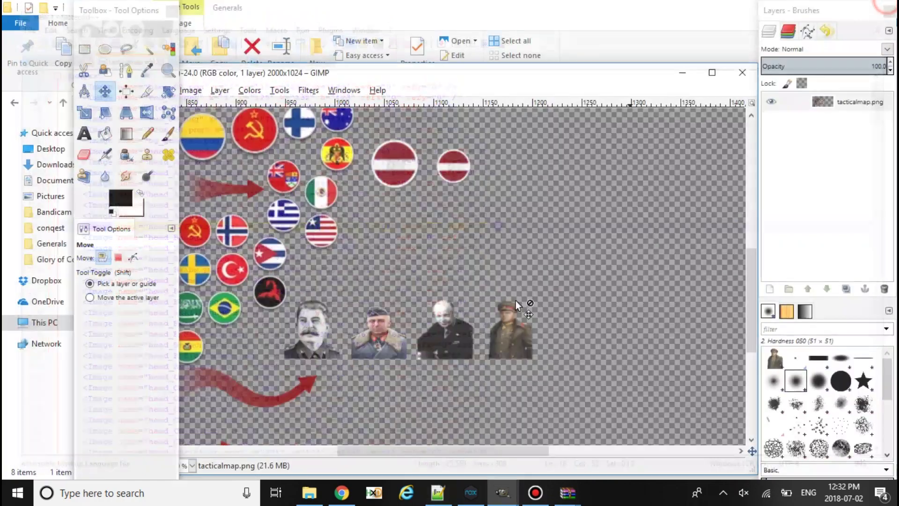
{"action": "left_click", "coordinate": [567, 492]}
{"action": "left_click", "coordinate": [599, 429]}
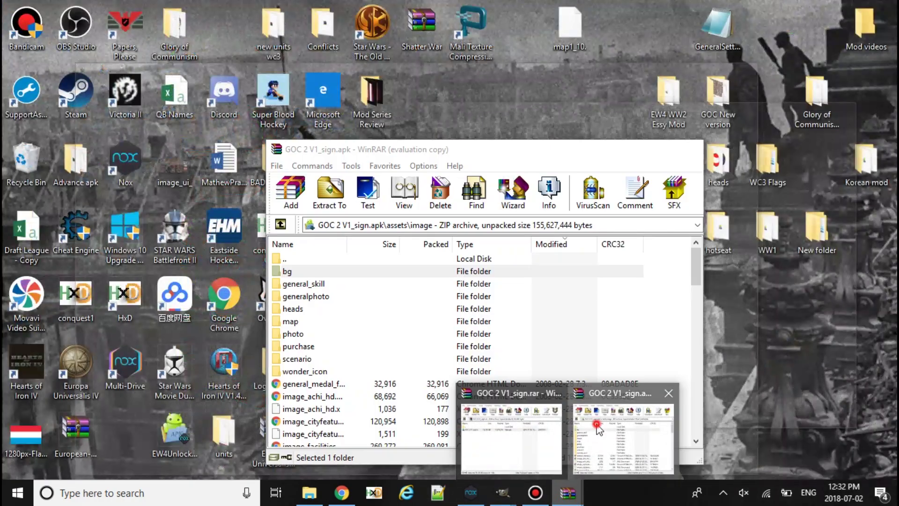
{"action": "double_click", "coordinate": [306, 296]}
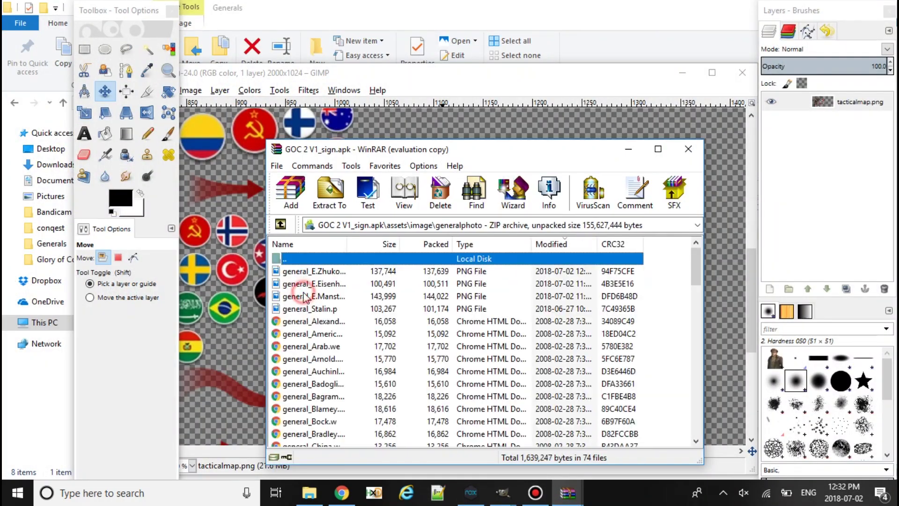
{"action": "double_click", "coordinate": [321, 271]}
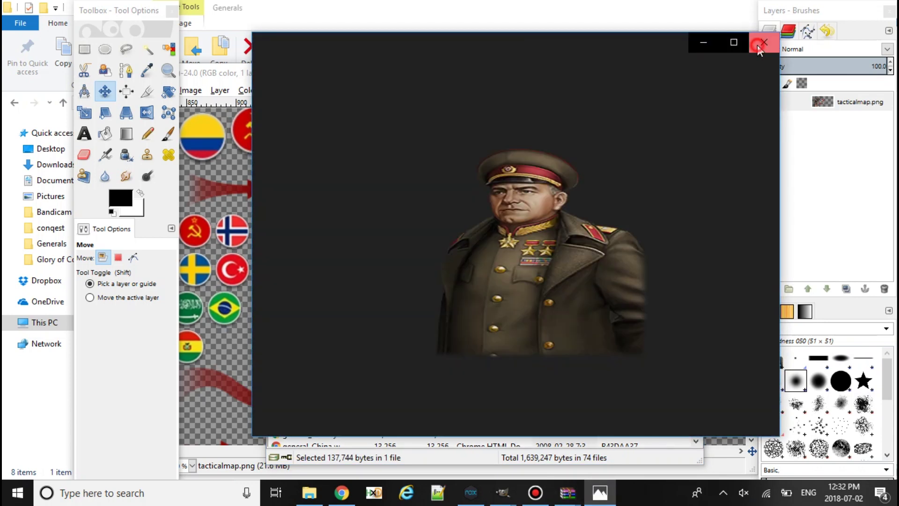
{"action": "left_click", "coordinate": [763, 42]}
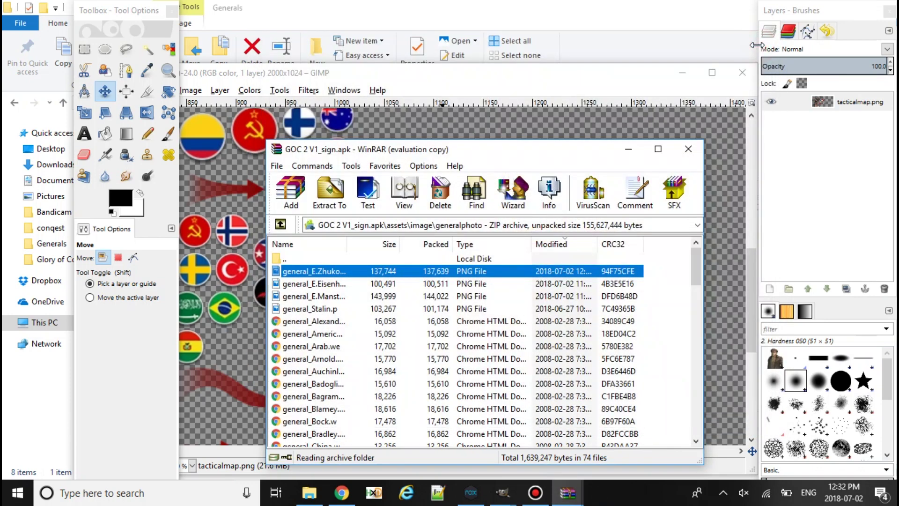
Preview general_circle_E.Zhukov in the heads folder, sorted newest first.
{"action": "key", "text": "BackSpace"}
{"action": "key", "text": "Up"}
{"action": "key", "text": "Return"}
{"action": "key", "text": "BackSpace"}
{"action": "key", "text": "Up"}
{"action": "key", "text": "Return"}
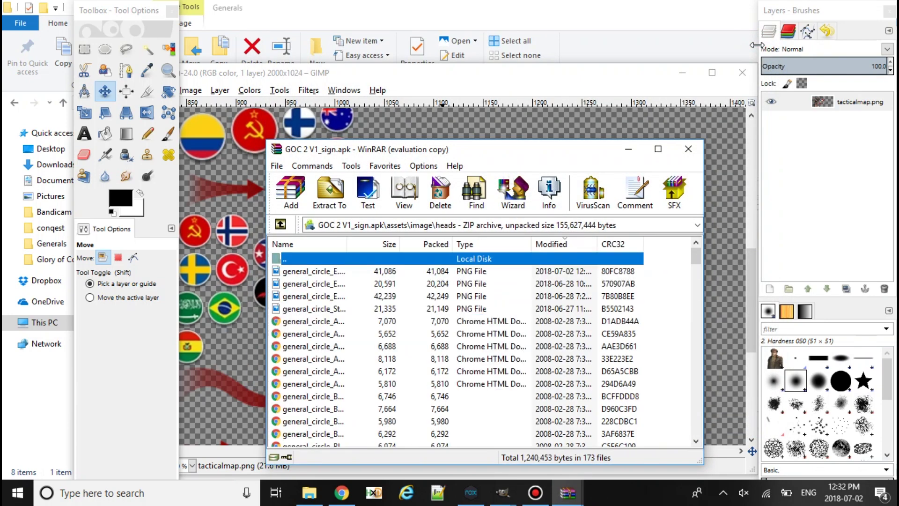
{"action": "left_click", "coordinate": [556, 244]}
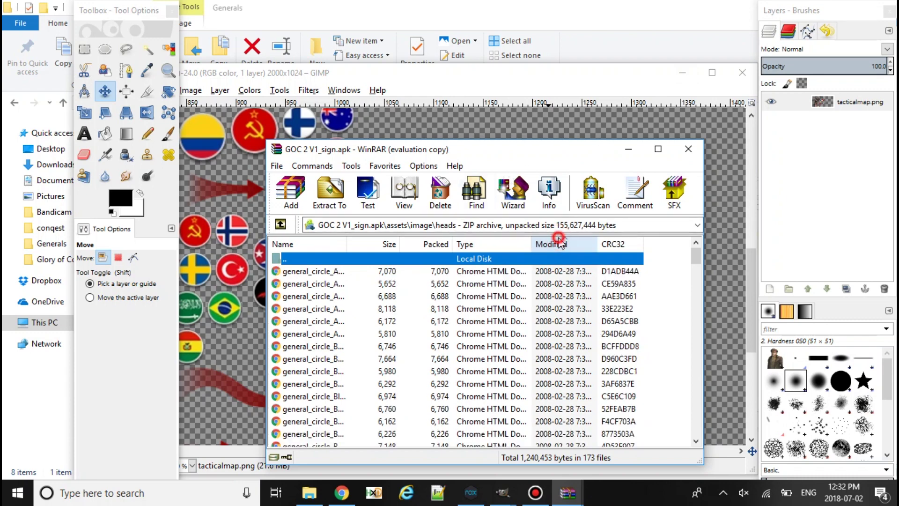
{"action": "left_click", "coordinate": [555, 244]}
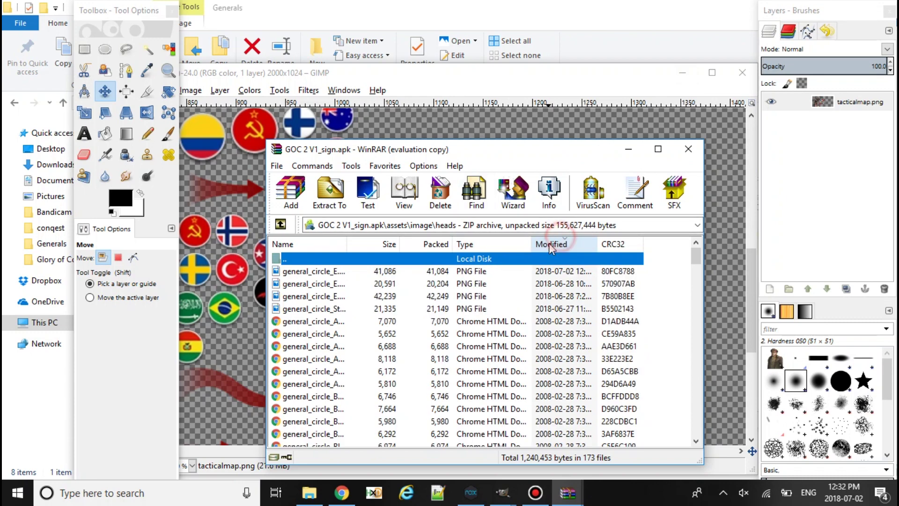
{"action": "left_click", "coordinate": [313, 271]}
{"action": "double_click", "coordinate": [321, 274]}
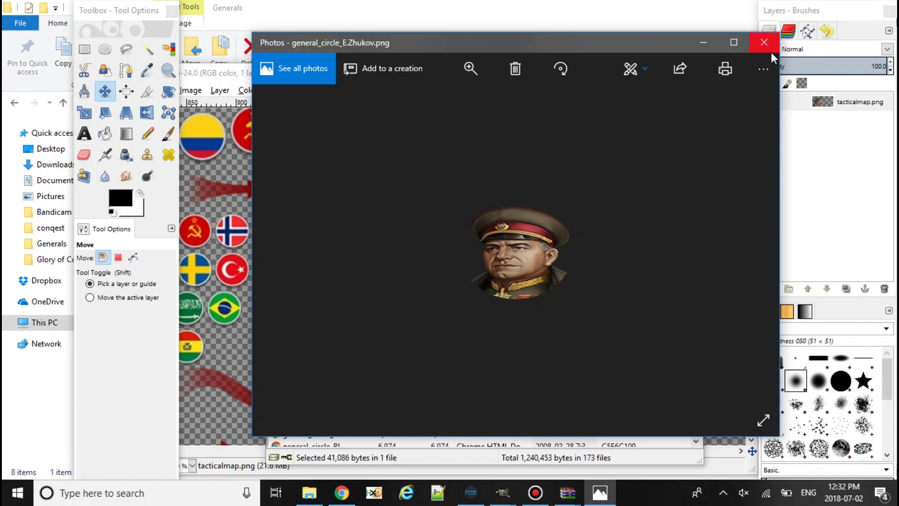
{"action": "left_click", "coordinate": [765, 41]}
Navigate up from heads into the assets\json folder.
{"action": "left_click", "coordinate": [534, 493]}
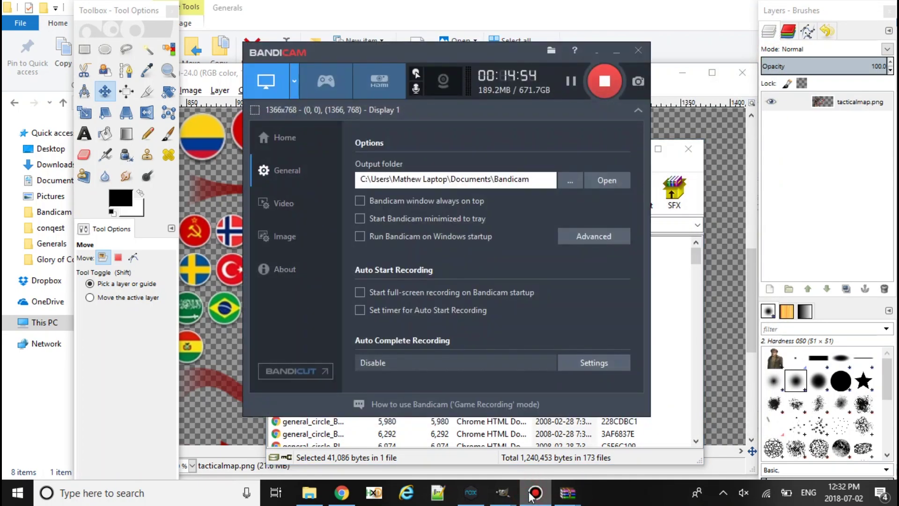
{"action": "left_click", "coordinate": [534, 494]}
{"action": "mouse_move", "coordinate": [567, 493]}
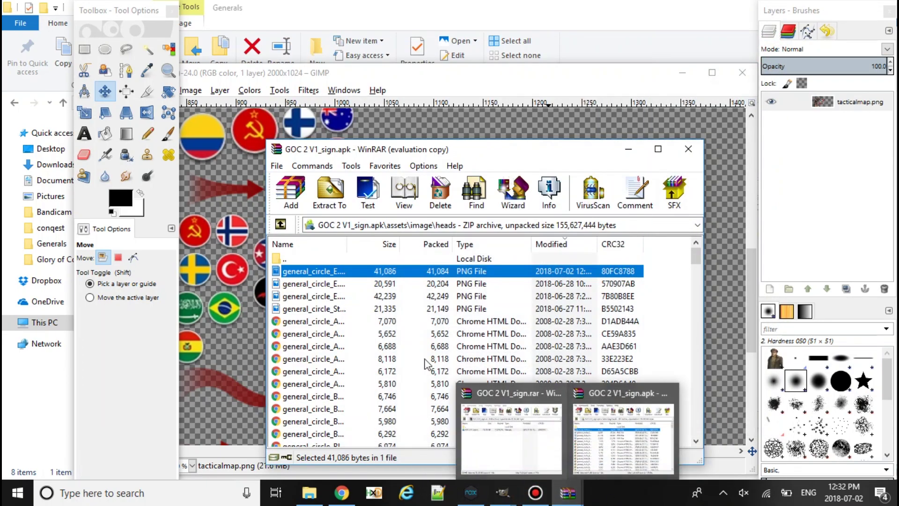
{"action": "key", "text": "BackSpace"}
{"action": "key", "text": "BackSpace"}
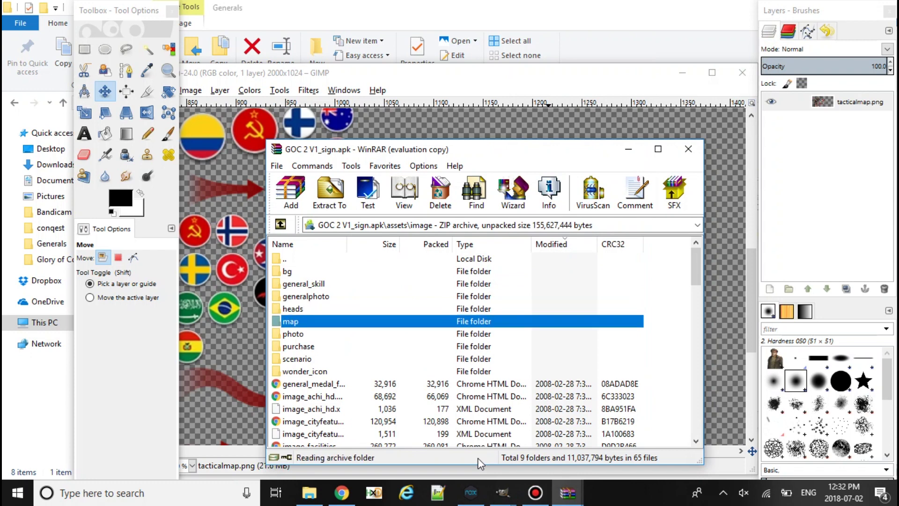
{"action": "key", "text": "Down"}
{"action": "key", "text": "Down"}
{"action": "key", "text": "Up"}
{"action": "key", "text": "Down"}
{"action": "key", "text": "Down"}
{"action": "key", "text": "Down"}
{"action": "key", "text": "Down"}
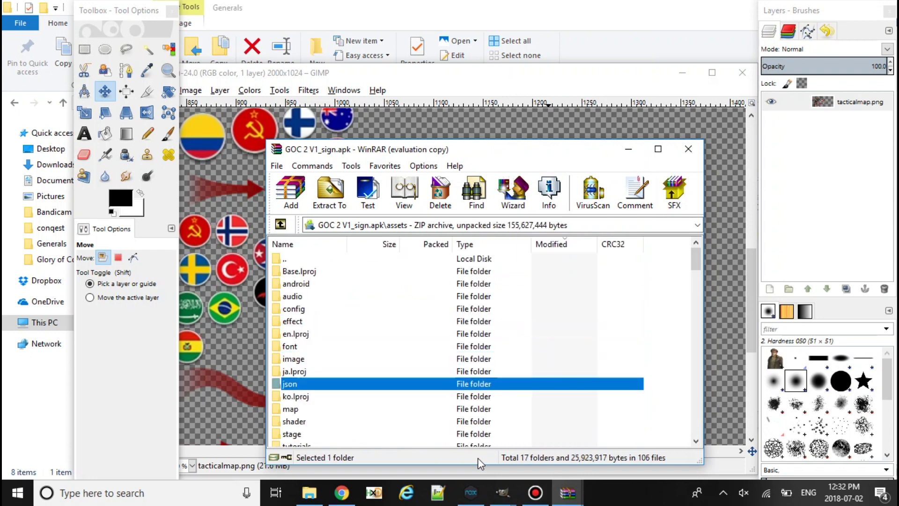
{"action": "key", "text": "Return"}
{"action": "left_click", "coordinate": [309, 492]}
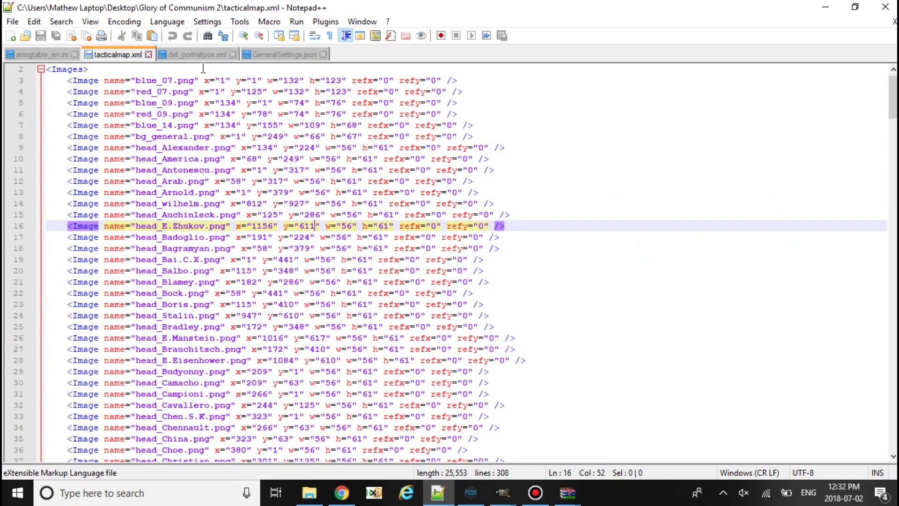
Select GeneralSettings.json and arrange the APK archive and Glory of Communism 2 folder windows.
{"action": "left_click", "coordinate": [267, 68]}
{"action": "left_click", "coordinate": [284, 55]}
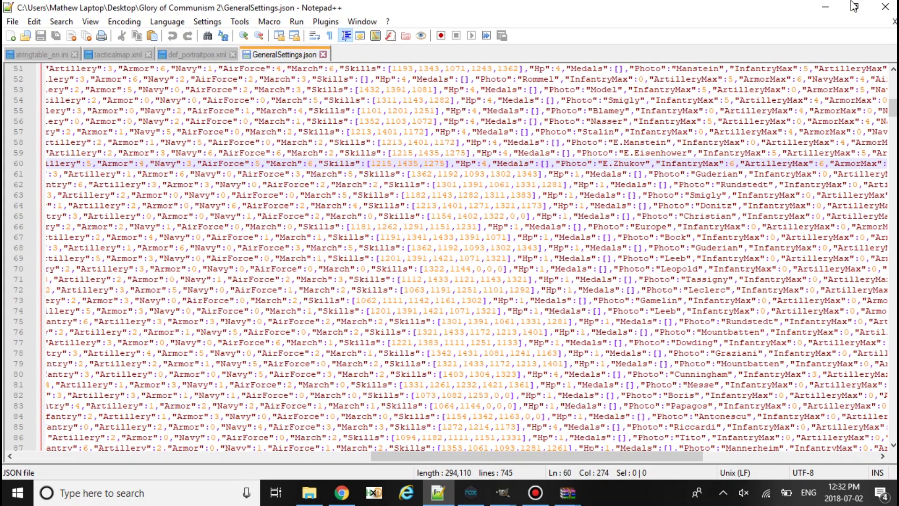
{"action": "left_click", "coordinate": [835, 7]}
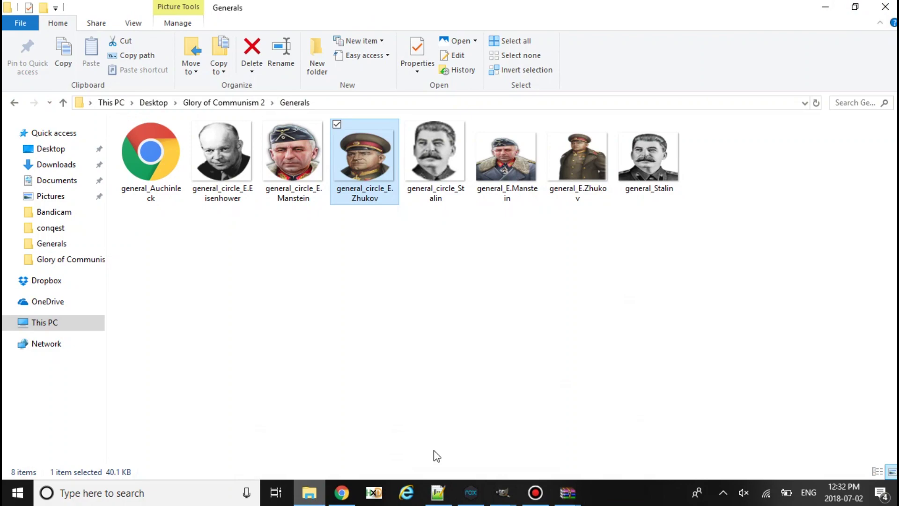
{"action": "left_click", "coordinate": [568, 492]}
{"action": "left_click", "coordinate": [583, 436]}
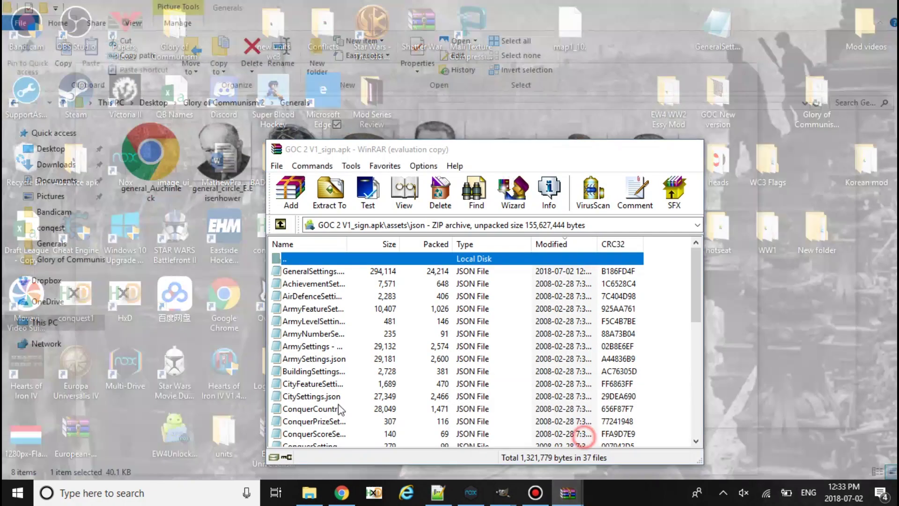
{"action": "left_click", "coordinate": [315, 421]}
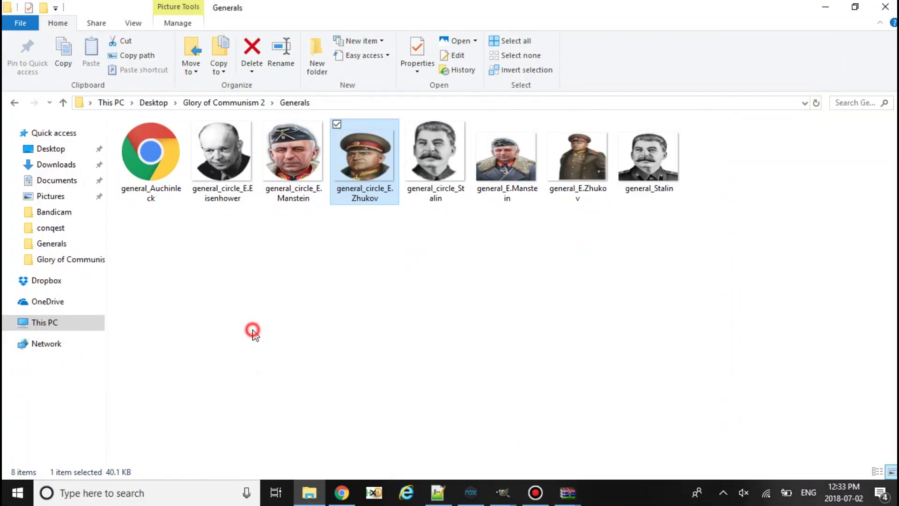
{"action": "key", "text": "BackSpace"}
{"action": "double_click", "coordinate": [464, 7]}
{"action": "left_click_drag", "start_coordinate": [146, 7], "coordinate": [162, 90]}
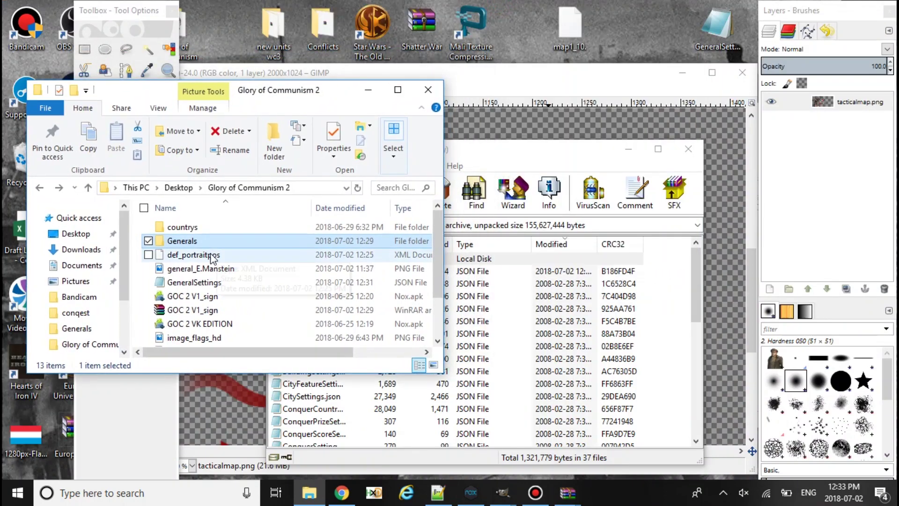
Add the edited GeneralSettings.json to the APK's json folder and close the APK.
{"action": "left_click_drag", "start_coordinate": [195, 282], "coordinate": [534, 372]}
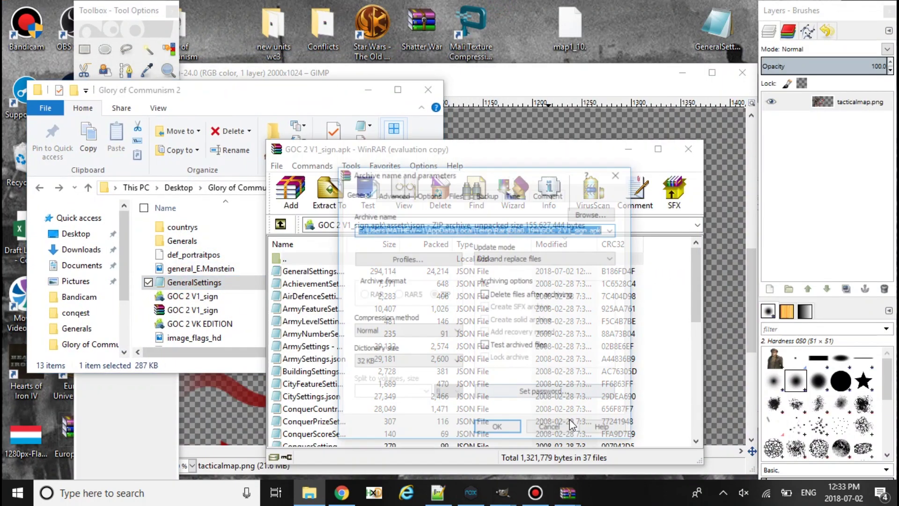
{"action": "left_click", "coordinate": [497, 430]}
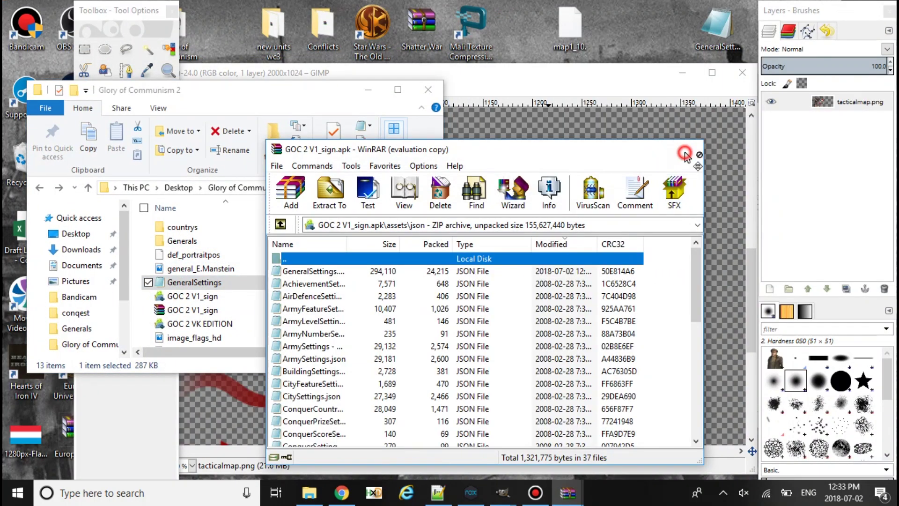
{"action": "left_click", "coordinate": [687, 149]}
{"action": "left_click", "coordinate": [367, 90]}
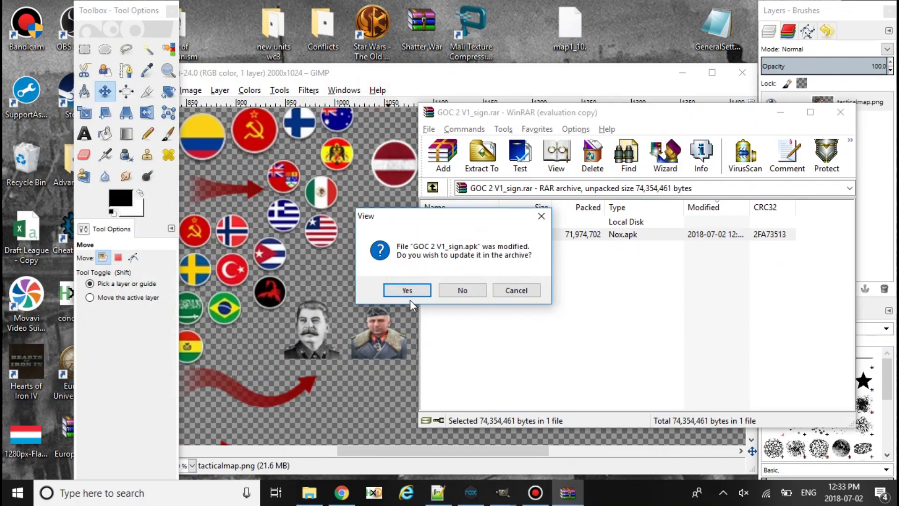
Update the rar archive with the modified APK and quit the battle via 退出遊戲.
{"action": "left_click", "coordinate": [407, 290]}
{"action": "left_click", "coordinate": [471, 493]}
{"action": "left_click", "coordinate": [831, 37]}
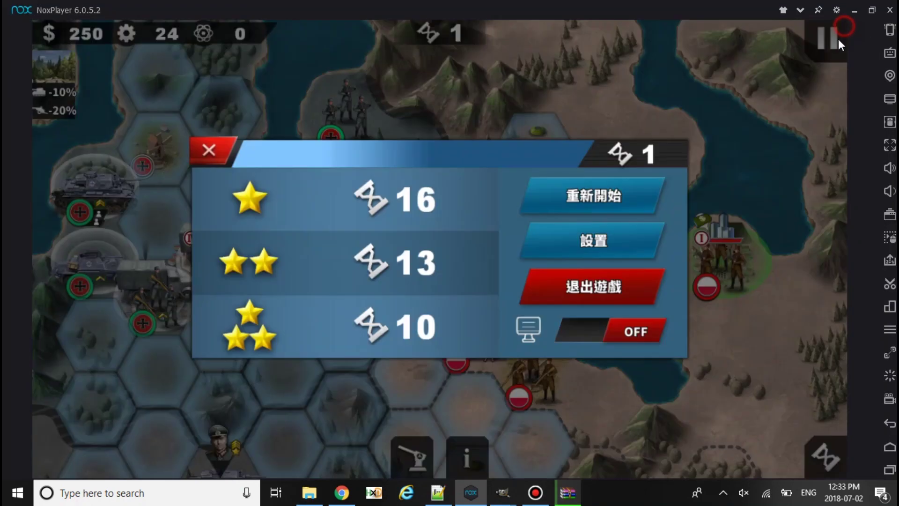
{"action": "left_click", "coordinate": [586, 287]}
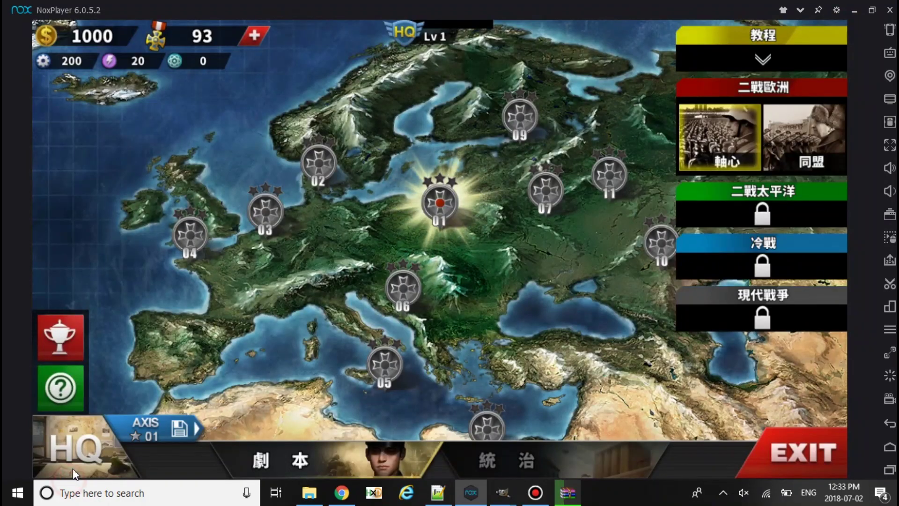
Dismiss E.Zhukov in HQ with 解雇, leaving three of 18 generals.
{"action": "left_click", "coordinate": [73, 468]}
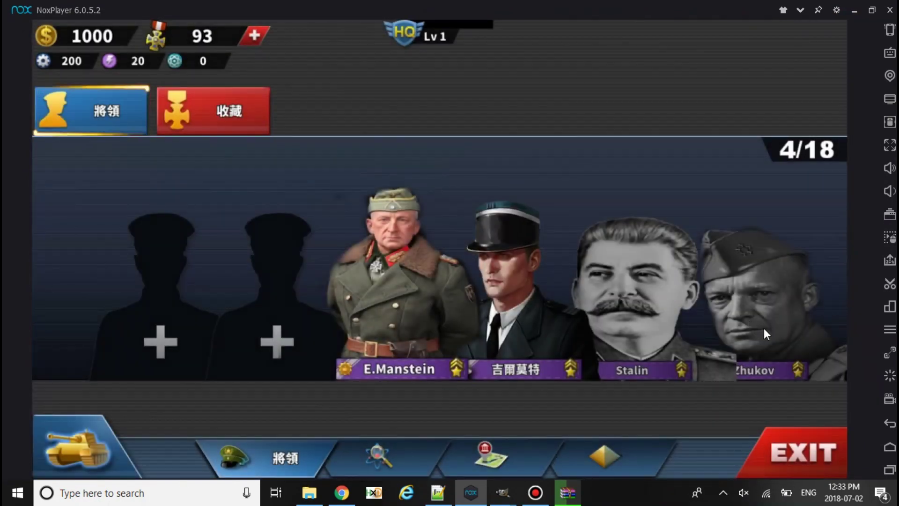
{"action": "left_click_drag", "start_coordinate": [763, 328], "coordinate": [394, 340]}
{"action": "left_click", "coordinate": [405, 332]}
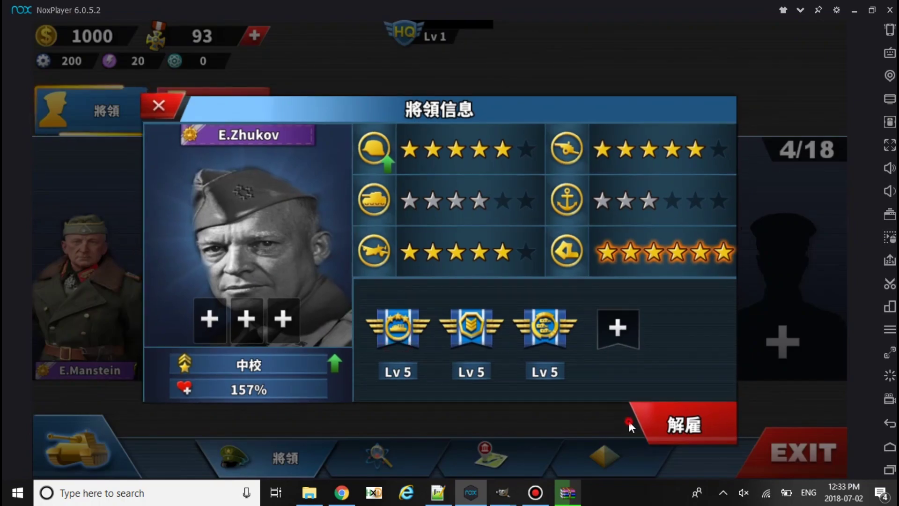
{"action": "left_click", "coordinate": [674, 421]}
{"action": "left_click", "coordinate": [545, 358]}
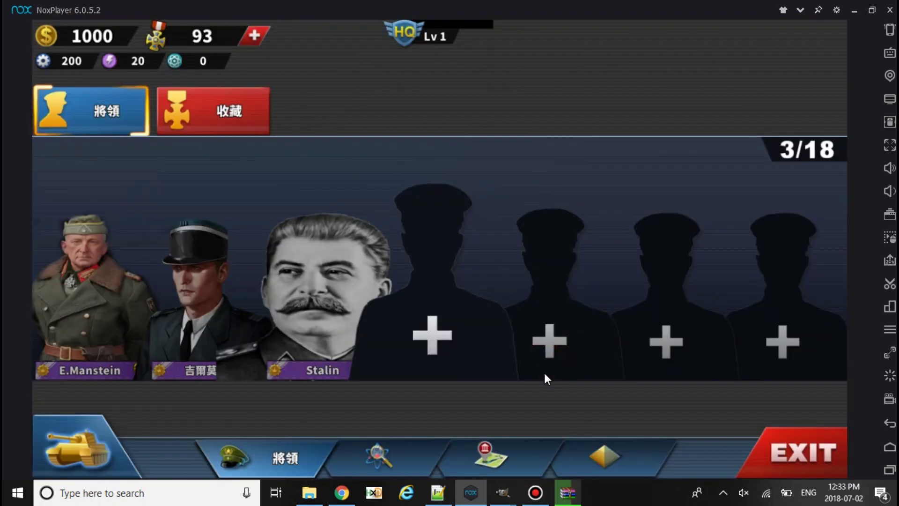
{"action": "left_click", "coordinate": [872, 10]}
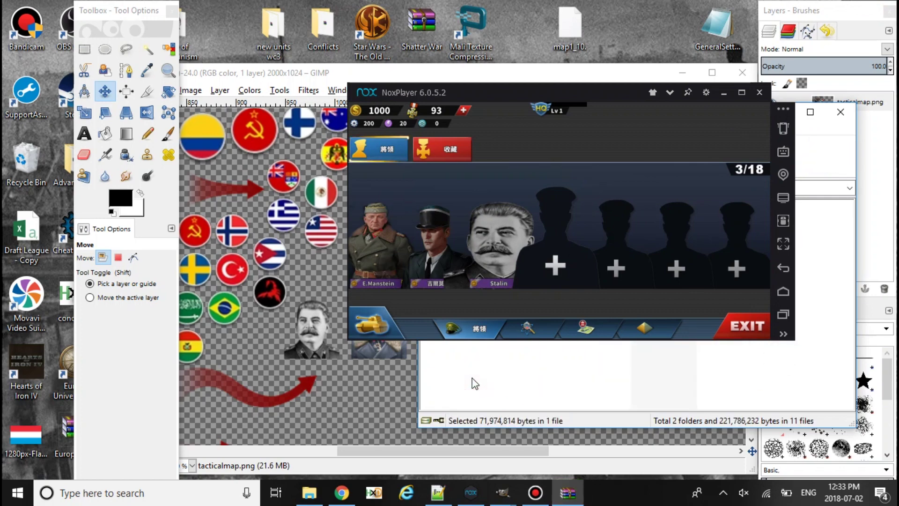
Shrink the NoxPlayer emulator window and move it aside on the desktop.
{"action": "double_click", "coordinate": [492, 93]}
{"action": "left_click_drag", "start_coordinate": [215, 23], "coordinate": [304, 134]}
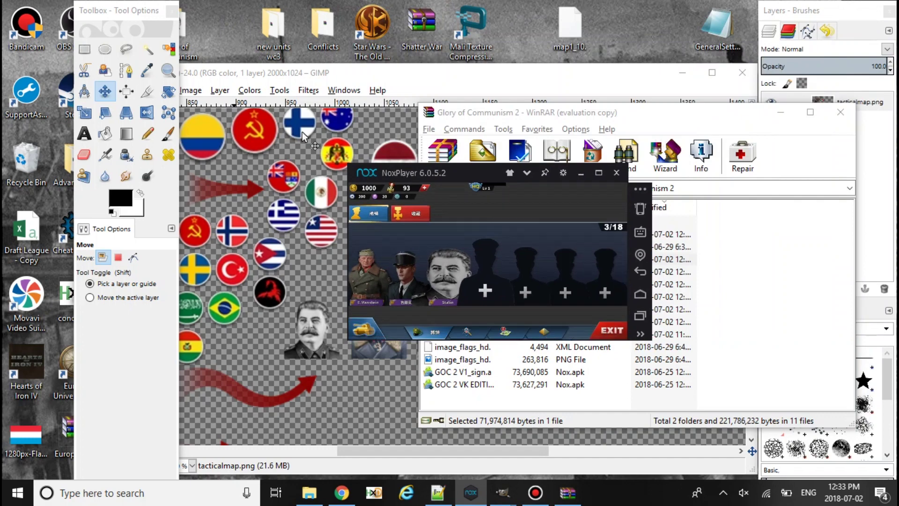
{"action": "left_click_drag", "start_coordinate": [379, 175], "coordinate": [232, 91]}
{"action": "left_click_drag", "start_coordinate": [464, 259], "coordinate": [310, 230]}
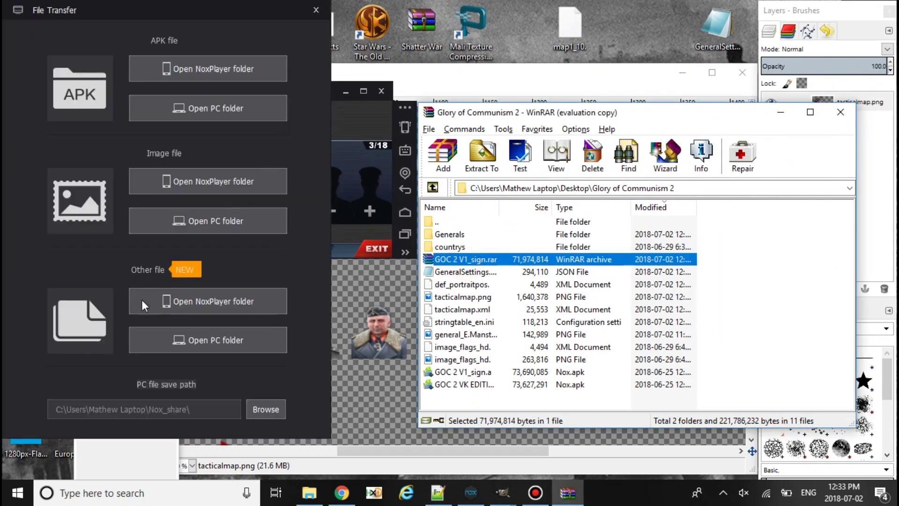
Open the GOC 2 V1_sign.rar archive from the shared folder and extract the modded APK.
{"action": "left_click", "coordinate": [166, 299]}
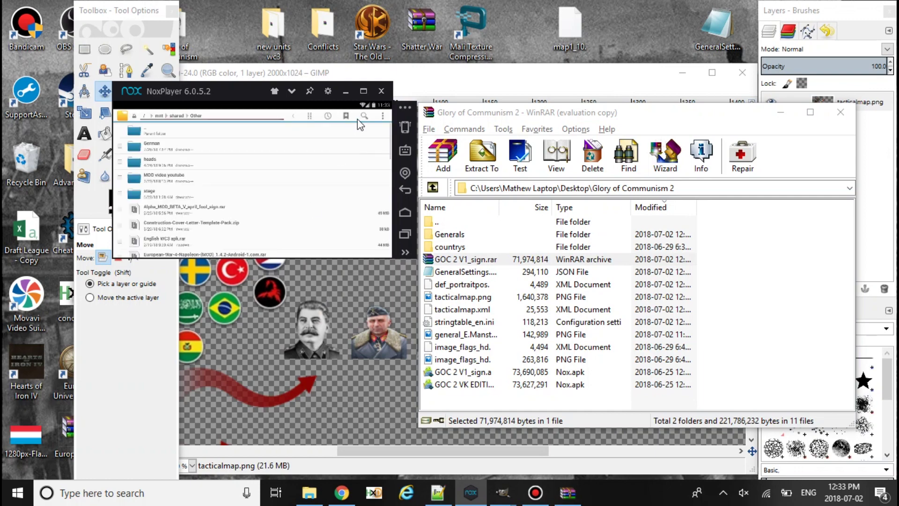
{"action": "left_click", "coordinate": [362, 91]}
{"action": "scroll", "coordinate": [281, 316], "scroll_direction": "down", "scroll_amount": 5}
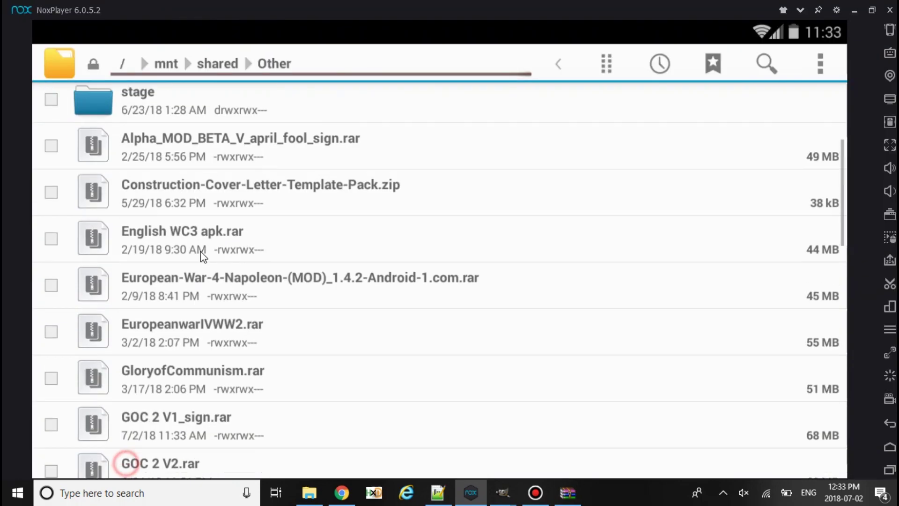
{"action": "scroll", "coordinate": [281, 316], "scroll_direction": "down", "scroll_amount": 2}
{"action": "left_click", "coordinate": [175, 313]}
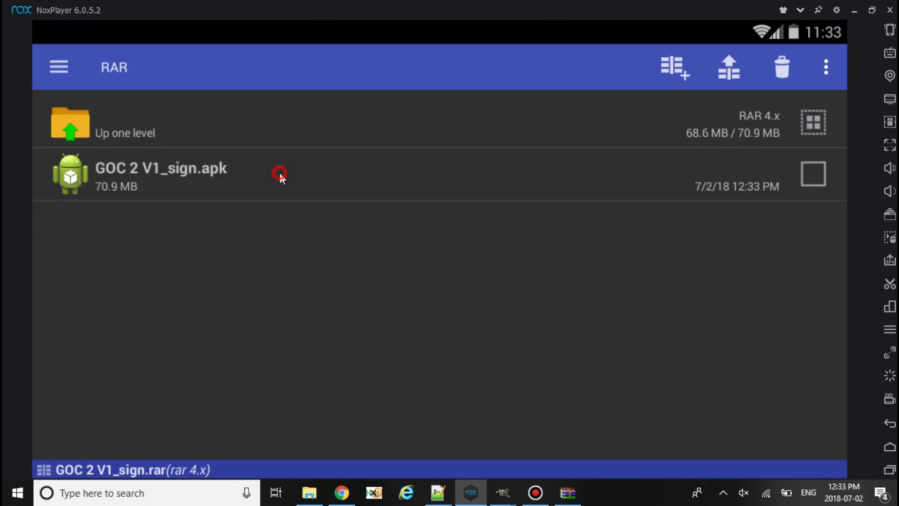
{"action": "left_click", "coordinate": [280, 173]}
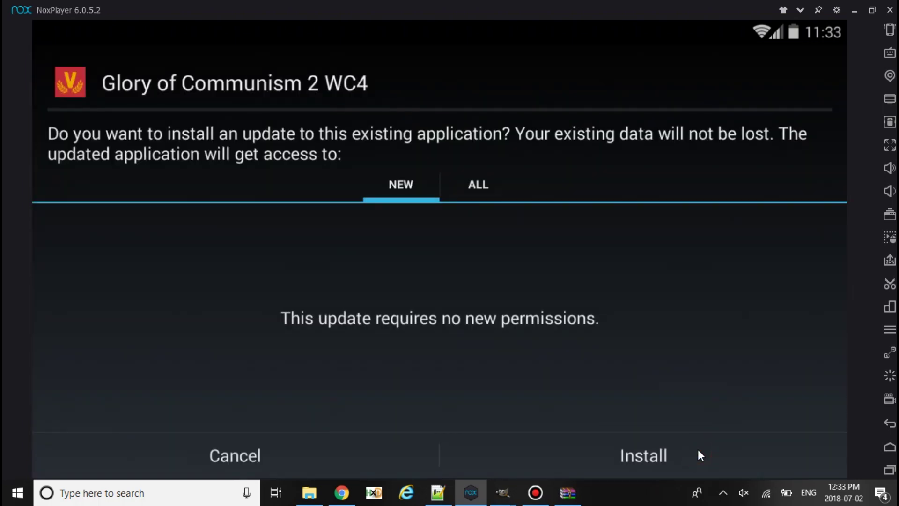
Install and open the modded game, then cancel (取消) the new-version update prompt.
{"action": "left_click", "coordinate": [698, 449]}
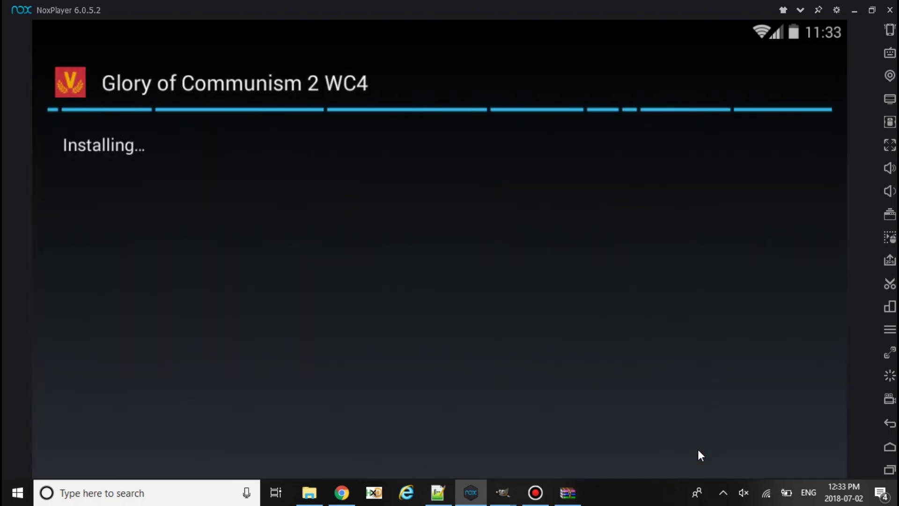
{"action": "left_click", "coordinate": [697, 449]}
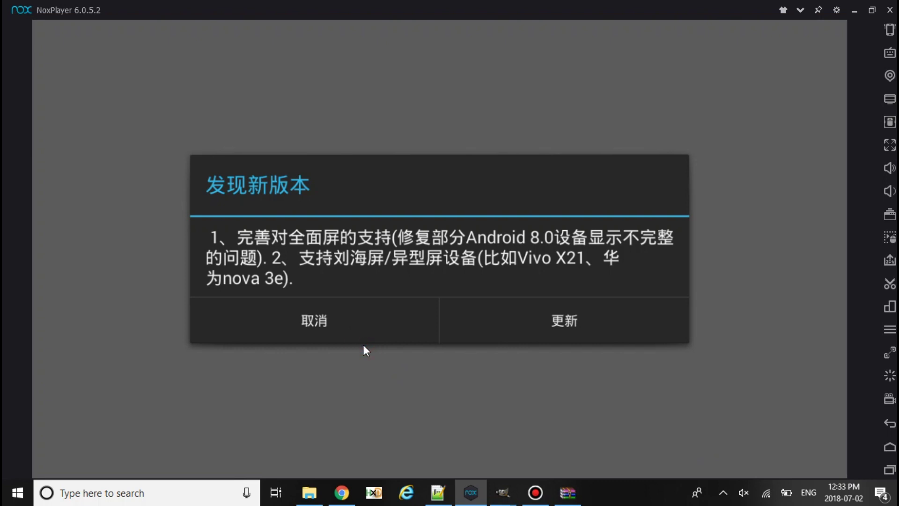
{"action": "left_click", "coordinate": [347, 320]}
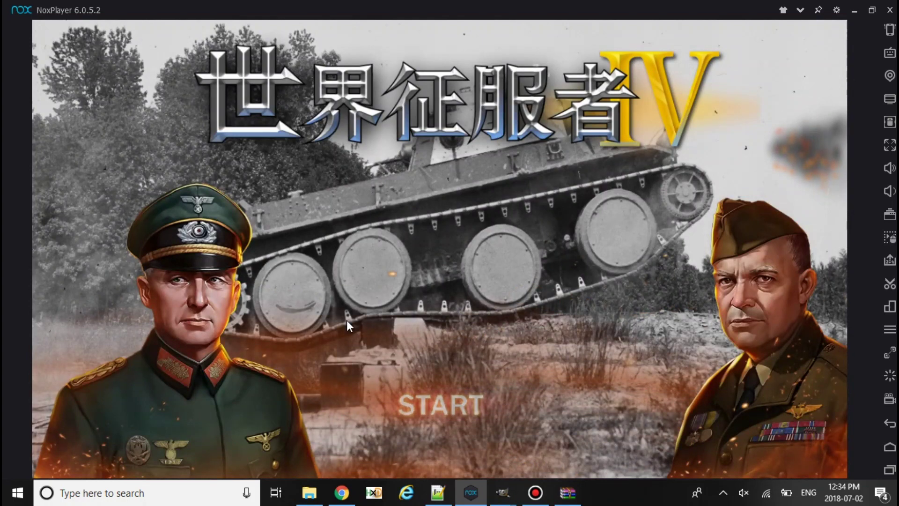
Go from the title screen into the HQ generals screen.
{"action": "left_click", "coordinate": [238, 293]}
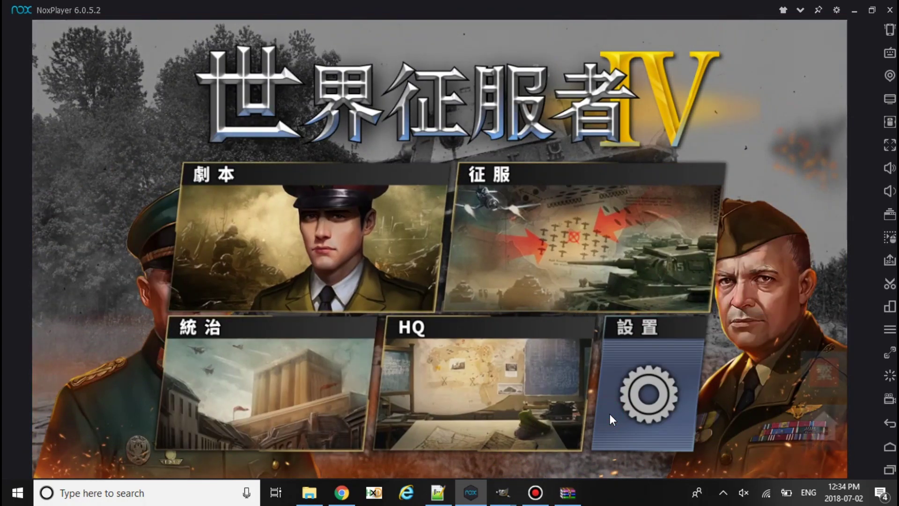
{"action": "left_click", "coordinate": [610, 414]}
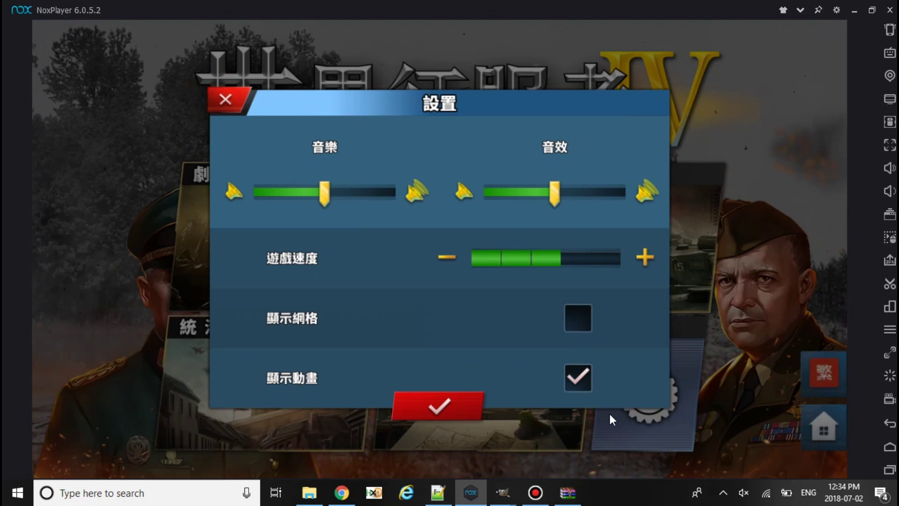
{"action": "left_click", "coordinate": [226, 97]}
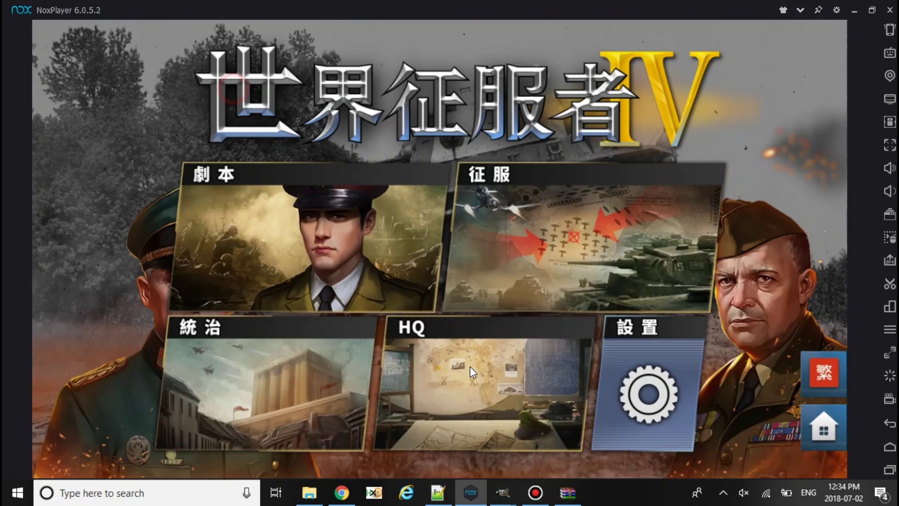
{"action": "left_click", "coordinate": [496, 383]}
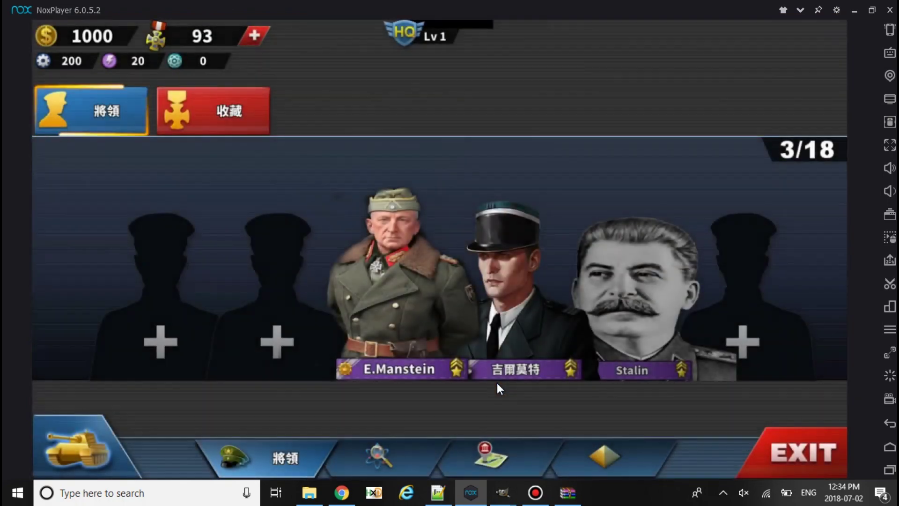
Recruit E.Zhukov from the silver tier for one medal, then exit HQ.
{"action": "left_click", "coordinate": [281, 326]}
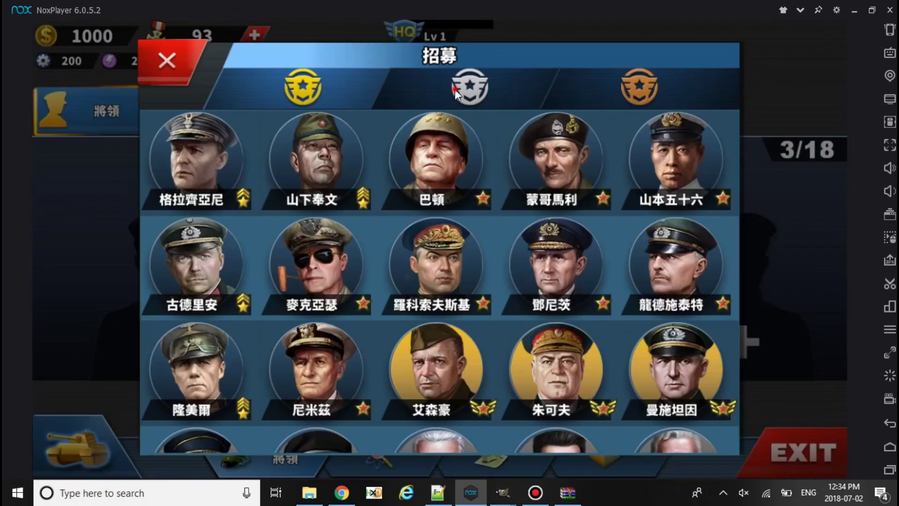
{"action": "left_click", "coordinate": [469, 87]}
{"action": "left_click", "coordinate": [338, 371]}
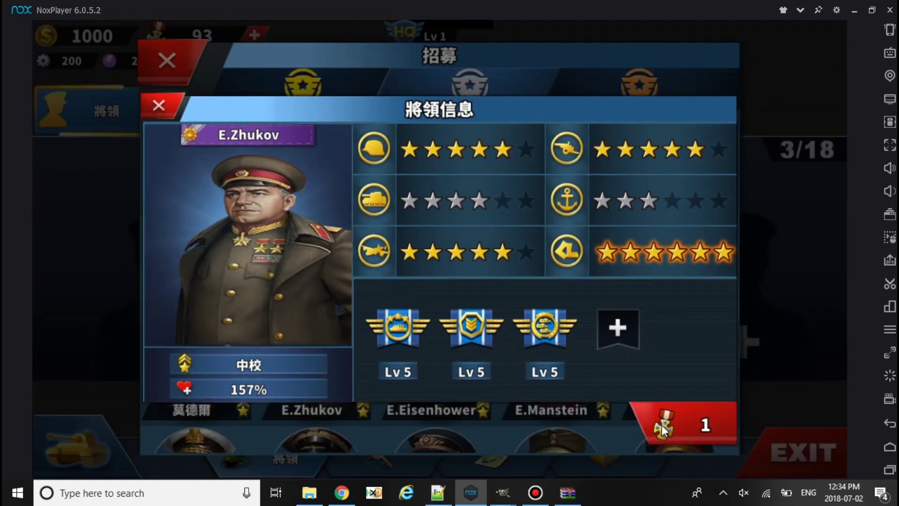
{"action": "left_click", "coordinate": [679, 429]}
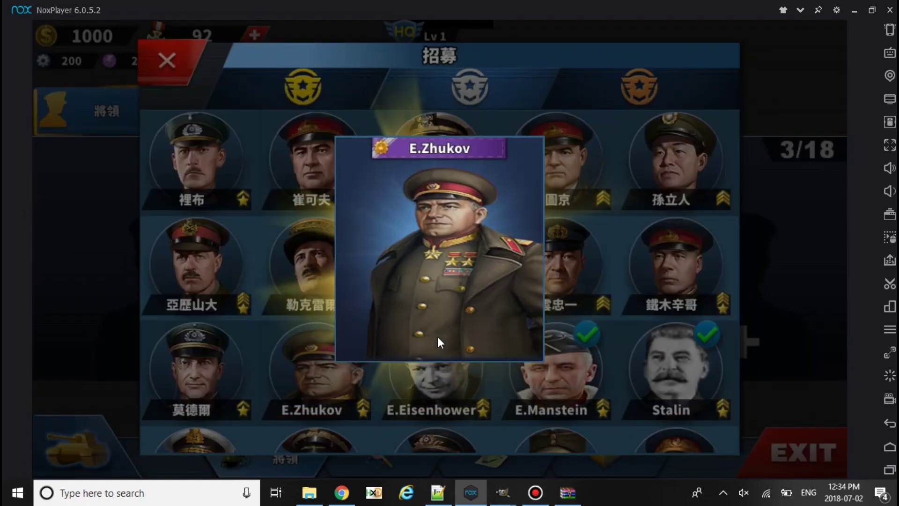
{"action": "left_click", "coordinate": [466, 267]}
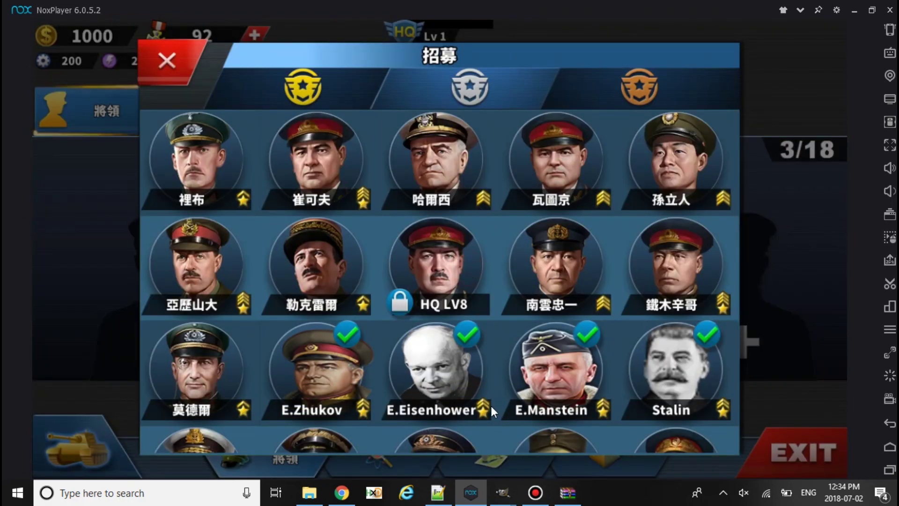
{"action": "left_click", "coordinate": [167, 61]}
{"action": "left_click", "coordinate": [783, 440]}
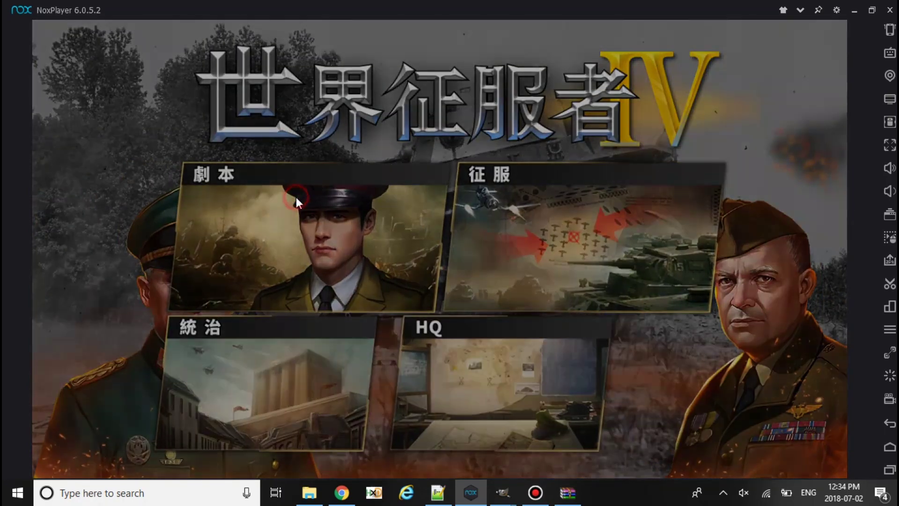
Start Axis campaign mission 01 and dismiss its objectives.
{"action": "left_click", "coordinate": [296, 197]}
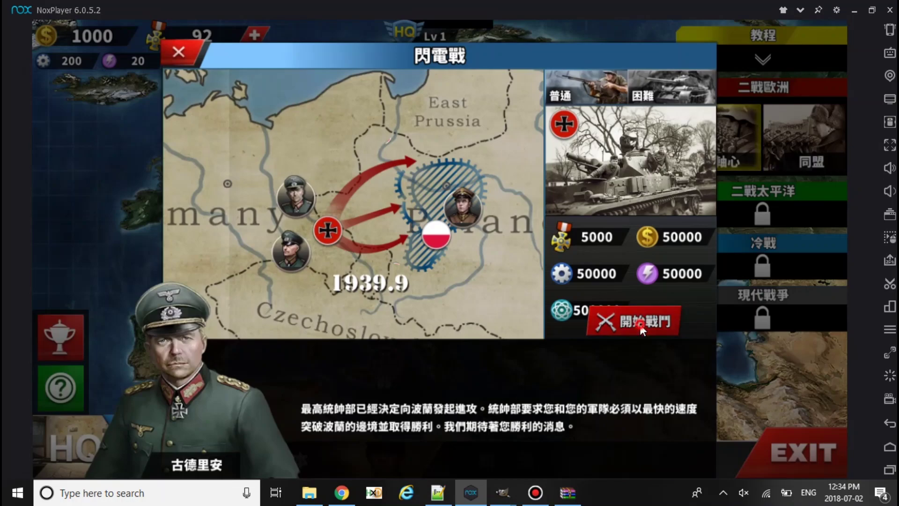
{"action": "left_click", "coordinate": [640, 324]}
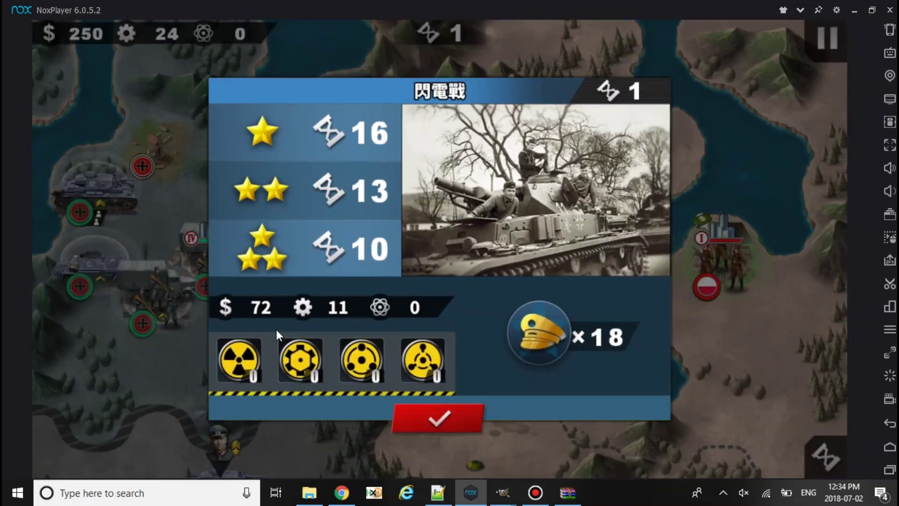
{"action": "key", "text": "Escape"}
{"action": "key", "text": "Escape"}
Assign E.Zhukov as an infantry unit's general, then test a move and undo it.
{"action": "left_click", "coordinate": [297, 307]}
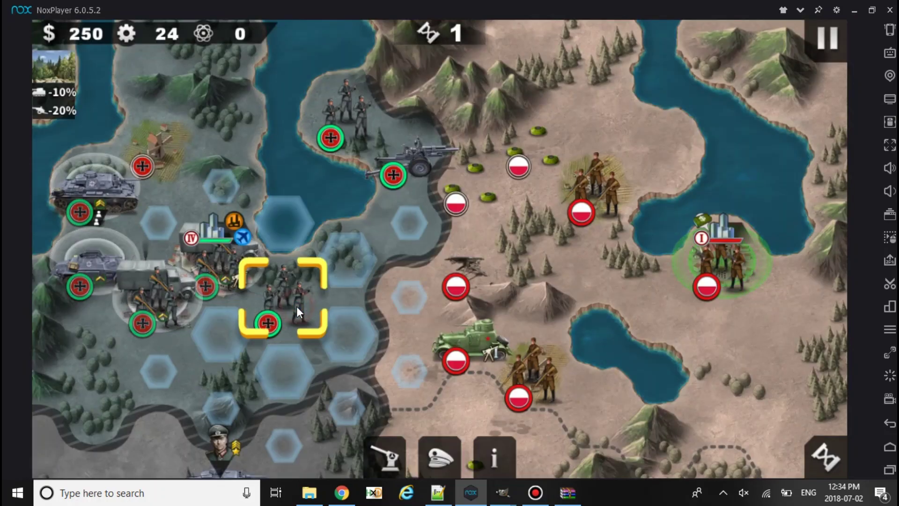
{"action": "left_click", "coordinate": [449, 441]}
{"action": "left_click", "coordinate": [485, 157]}
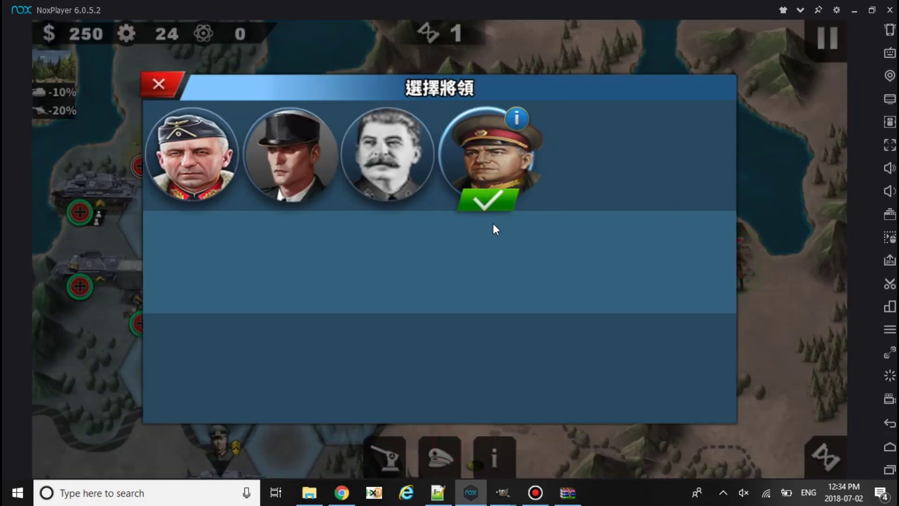
{"action": "left_click", "coordinate": [497, 202]}
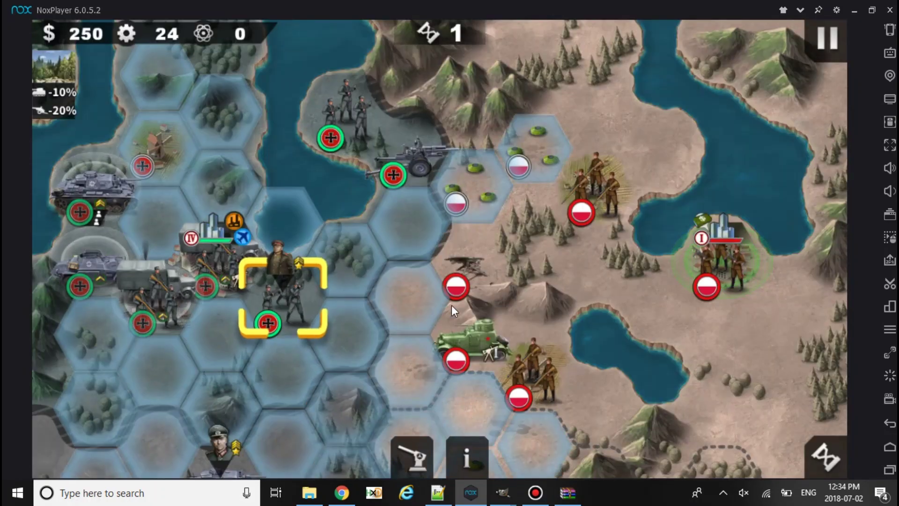
{"action": "left_click", "coordinate": [411, 393]}
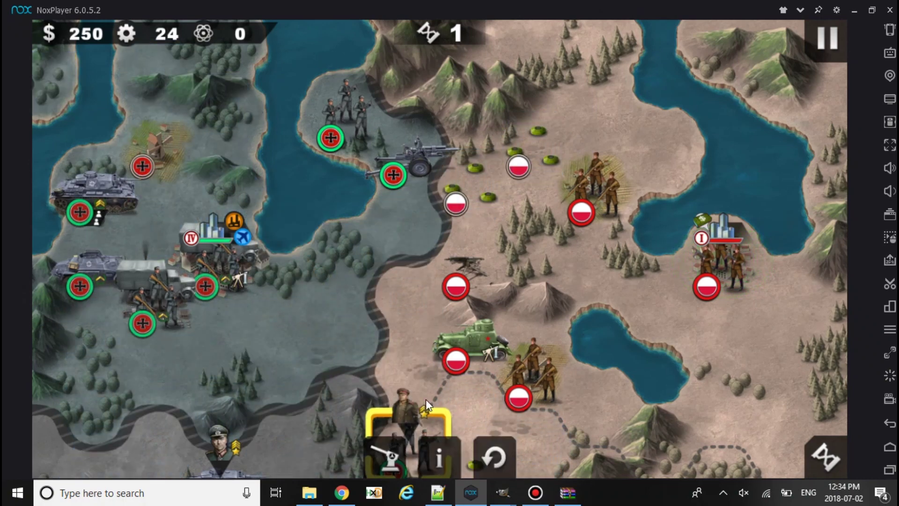
{"action": "left_click", "coordinate": [500, 463]}
Pause the battle and shrink NoxPlayer to a small window.
{"action": "left_click", "coordinate": [828, 38]}
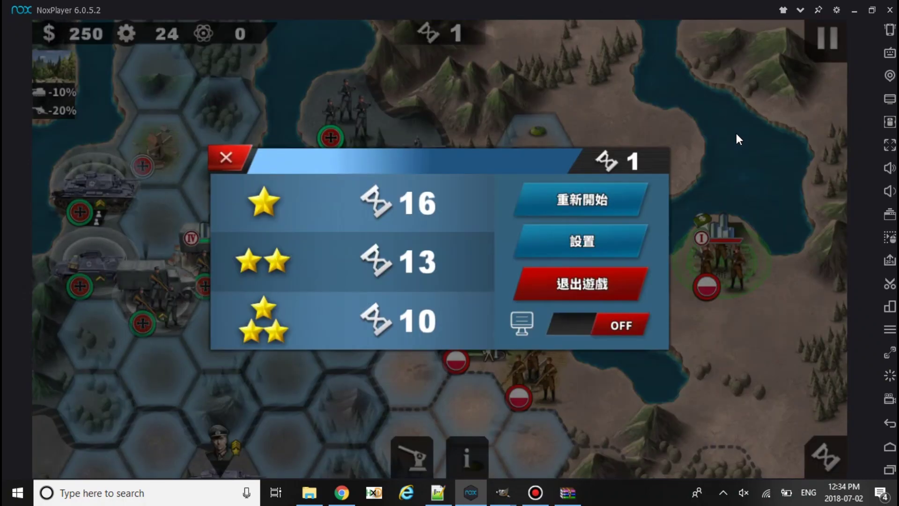
{"action": "left_click", "coordinate": [827, 39]}
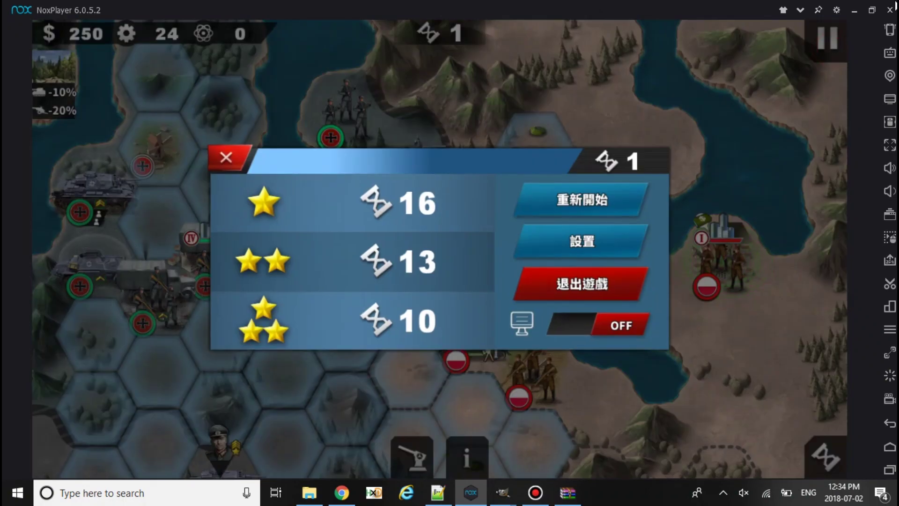
{"action": "left_click", "coordinate": [871, 10]}
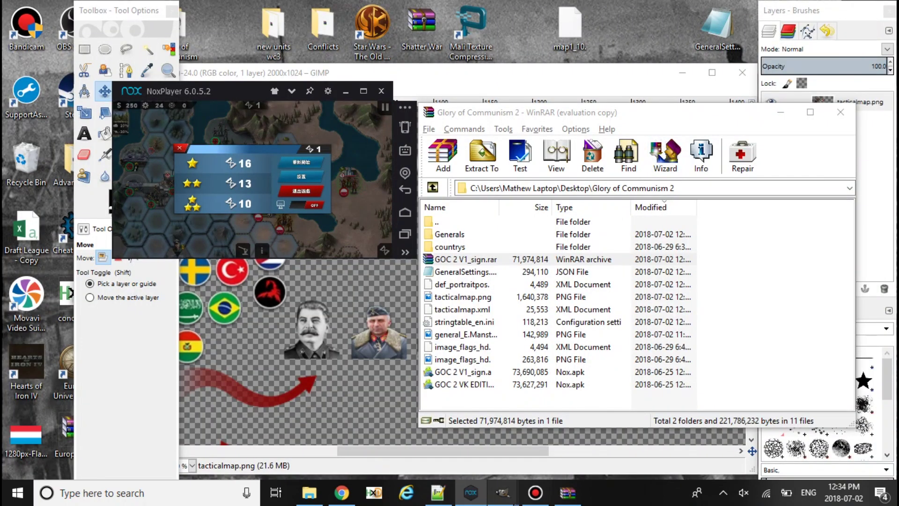
{"action": "mouse_move", "coordinate": [502, 493]}
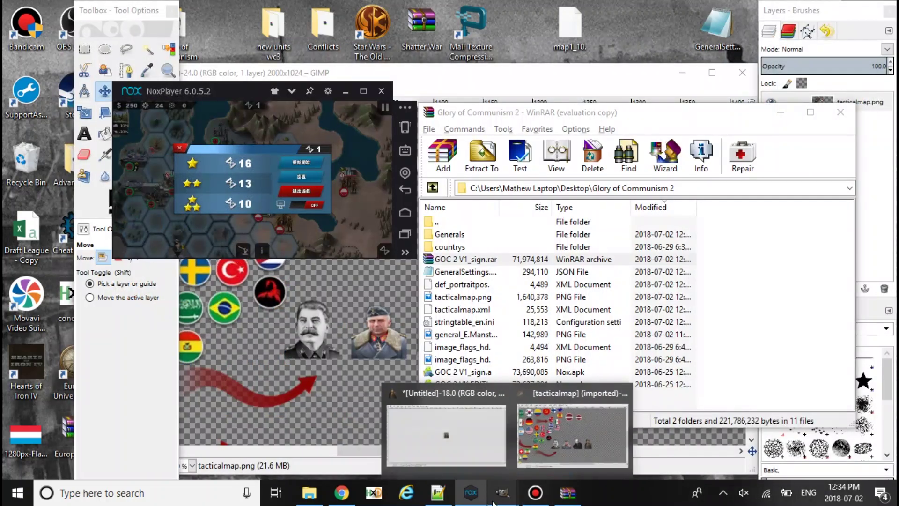
Bring the running Bandicam recorder to the front from its taskbar icon.
{"action": "left_click", "coordinate": [535, 493]}
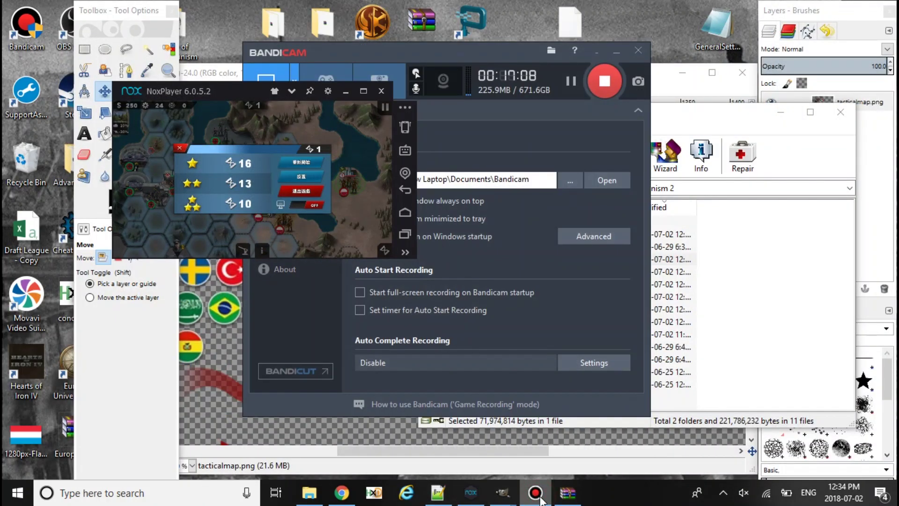